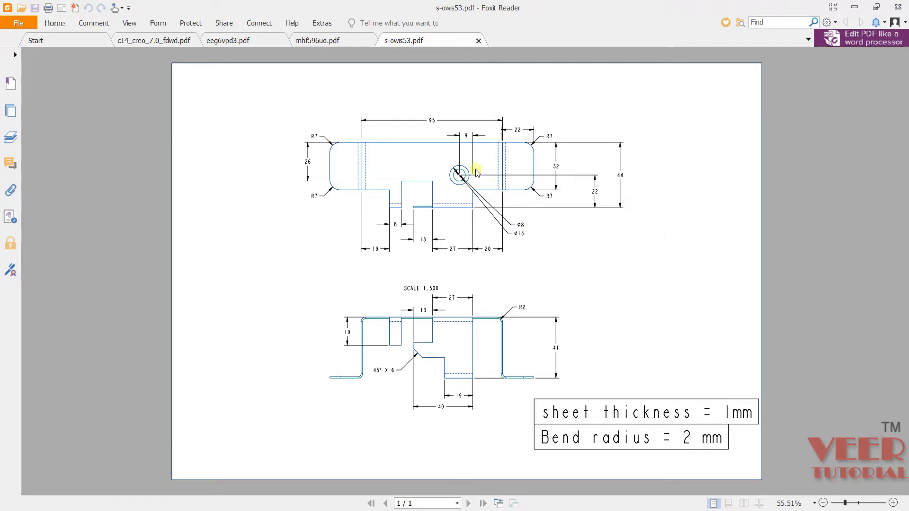
# Step: Examine both views of the bracket drawing in s-owis53.pdf, including the sheet thickness and bend radius notes
pyautogui.keyDown('ctrl'); pyautogui.scroll(1, 443, 124); pyautogui.keyUp('ctrl')
pyautogui.keyDown('ctrl'); pyautogui.scroll(3, 443, 124); pyautogui.keyUp('ctrl')
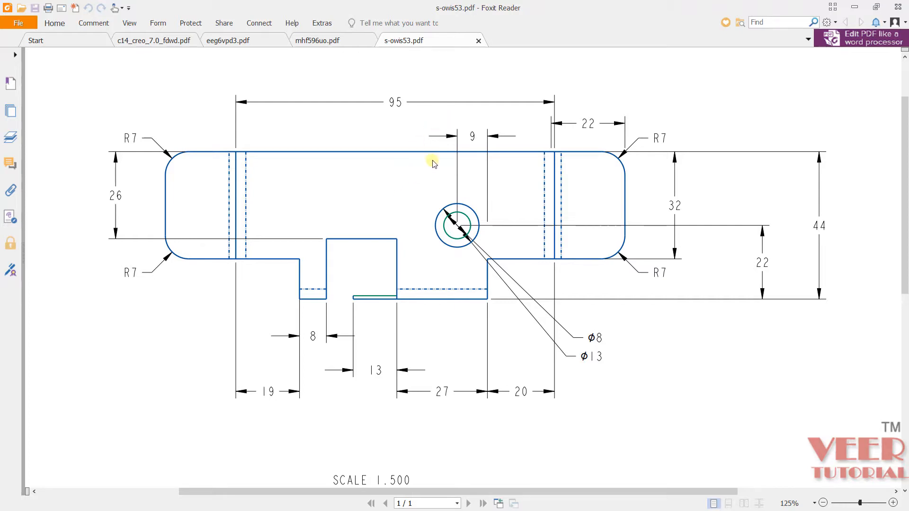
pyautogui.keyDown('ctrl'); pyautogui.scroll(-2, 458, 160); pyautogui.keyUp('ctrl')
pyautogui.scroll(-3, 448, 205)
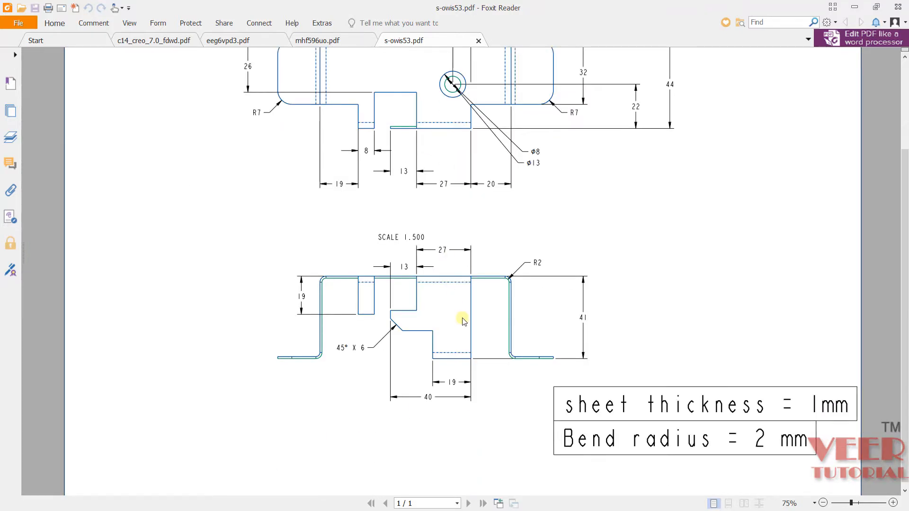
pyautogui.keyDown('ctrl'); pyautogui.scroll(3, 454, 258); pyautogui.keyUp('ctrl')
pyautogui.keyDown('ctrl'); pyautogui.scroll(-1, 488, 305); pyautogui.keyUp('ctrl')
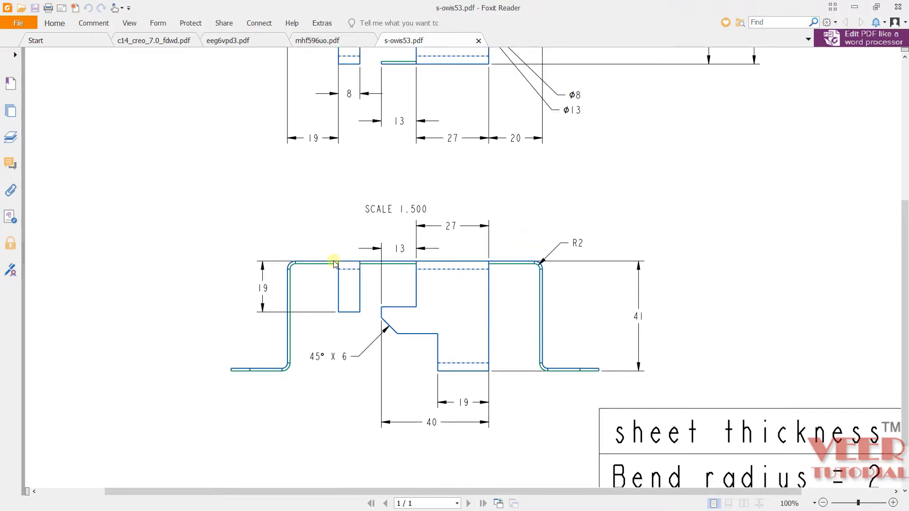
pyautogui.scroll(-2, 334, 262)
pyautogui.moveTo(746, 491); pyautogui.dragTo(862, 482)
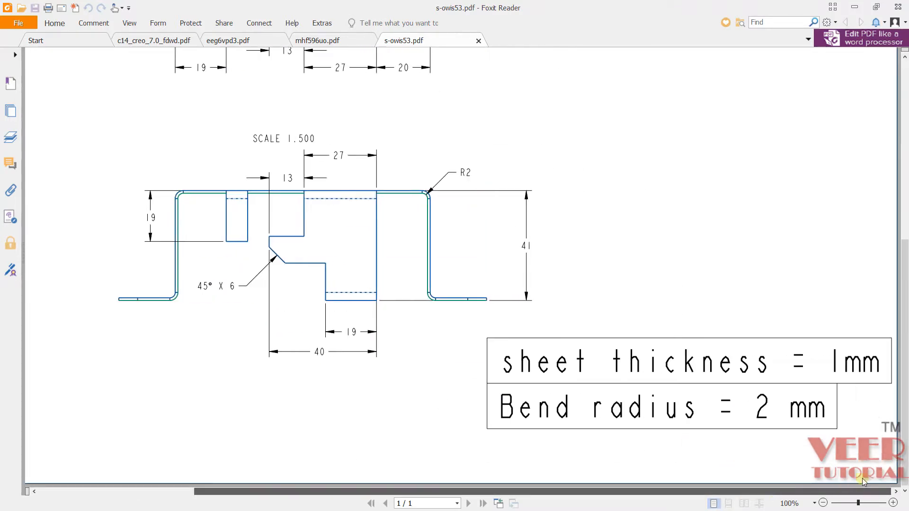
pyautogui.keyDown('ctrl'); pyautogui.scroll(-1, 469, 358); pyautogui.keyUp('ctrl')
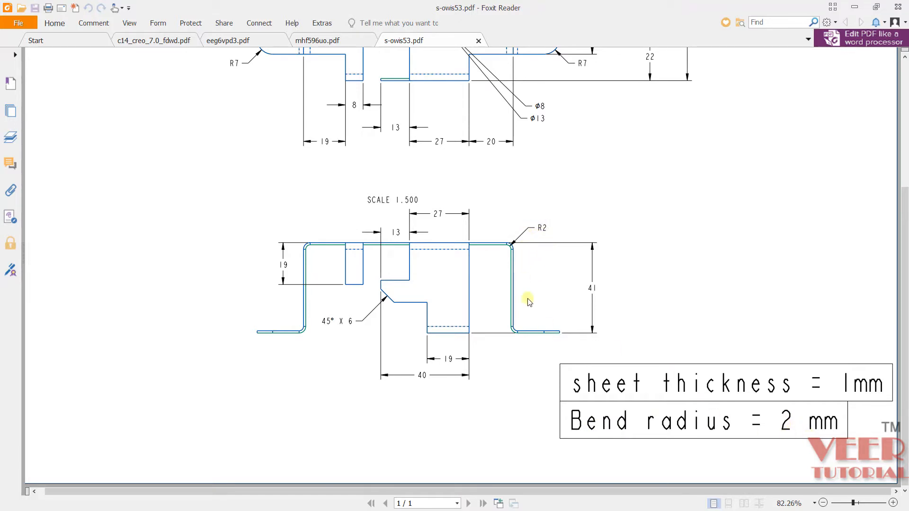
pyautogui.scroll(3, 492, 350)
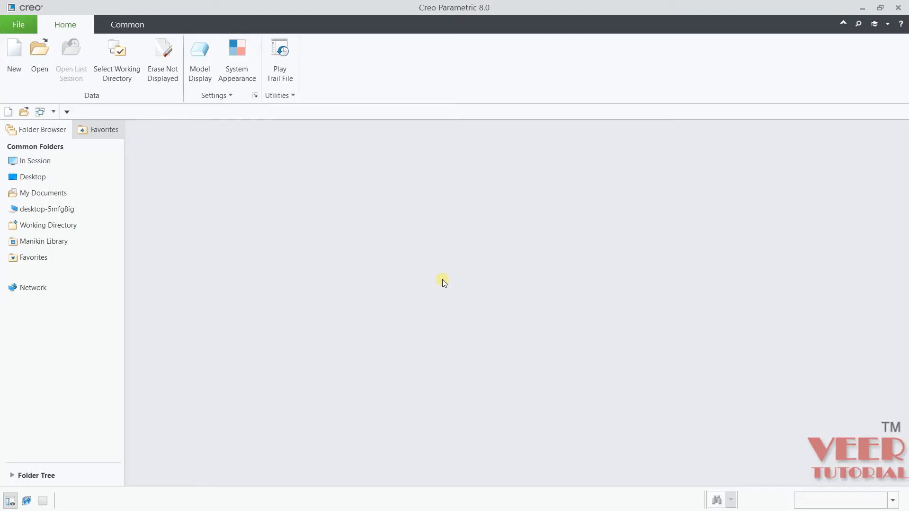
# Step: In Creo Parametric, create a new sheetmetal part prt0010 from the mmns_part_sheetmetal_abs template instead of the default one
pyautogui.click(15, 59)
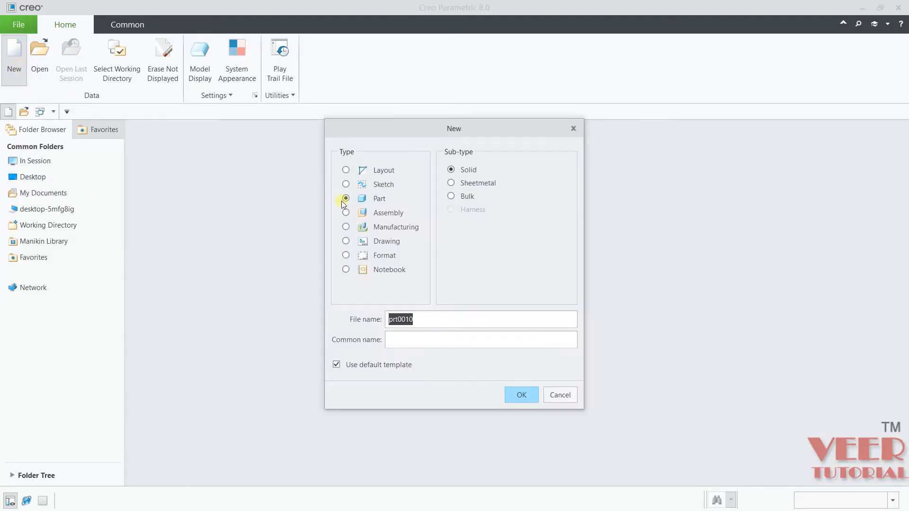
pyautogui.click(391, 365)
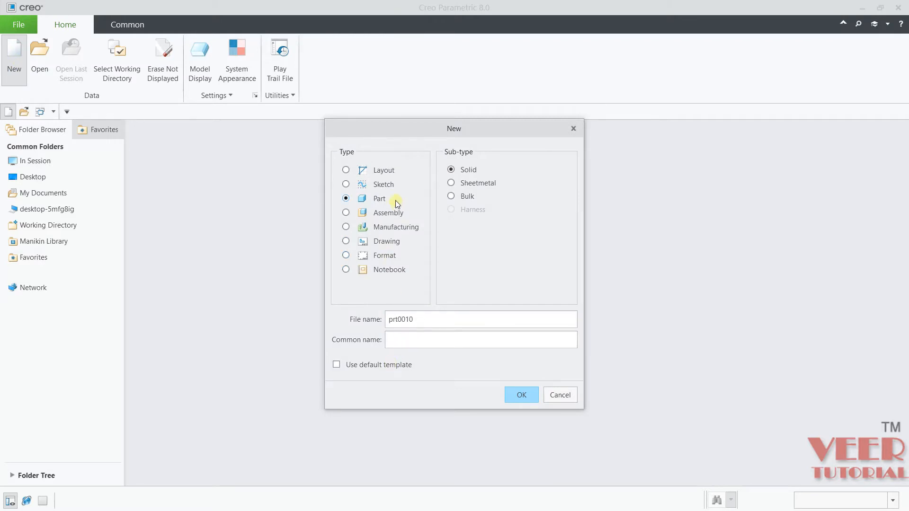
pyautogui.click(476, 185)
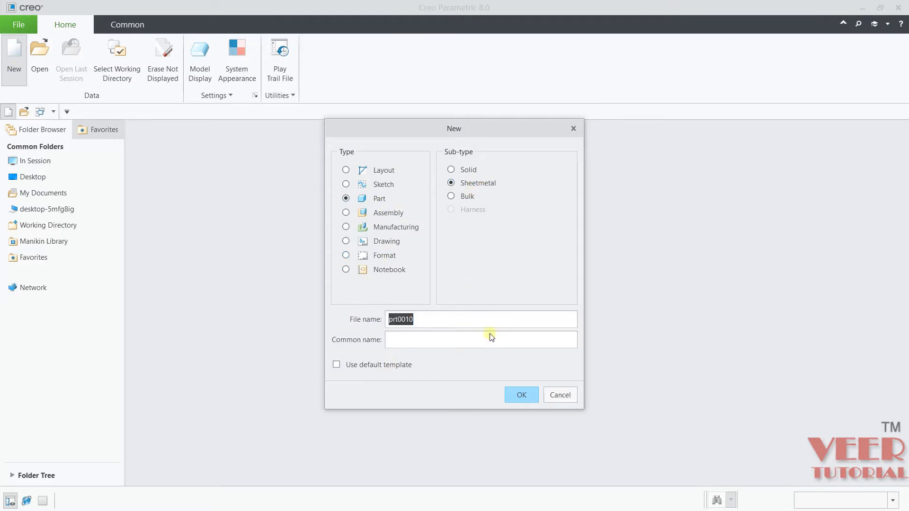
pyautogui.click(520, 396)
pyautogui.click(353, 195)
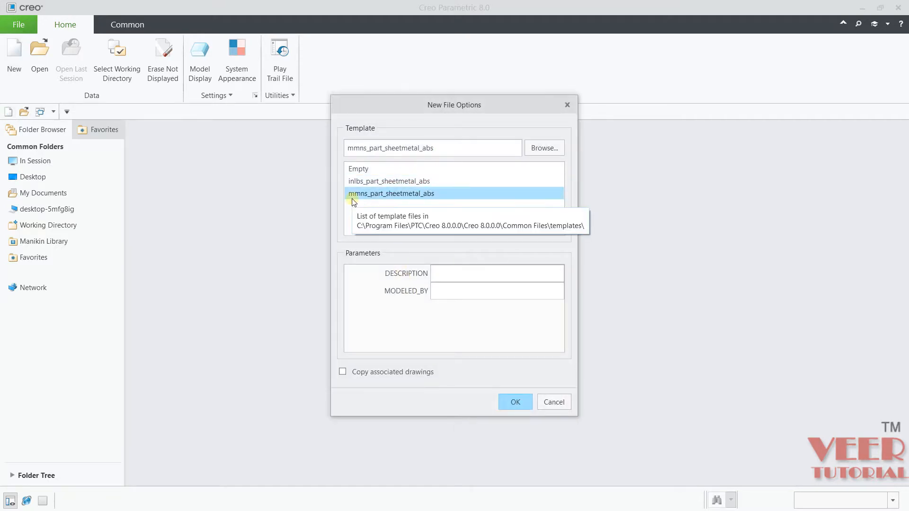
pyautogui.click(520, 405)
# Step: Turn on the display of all datum features: axes, points, coordinate systems and planes
pyautogui.click(562, 476)
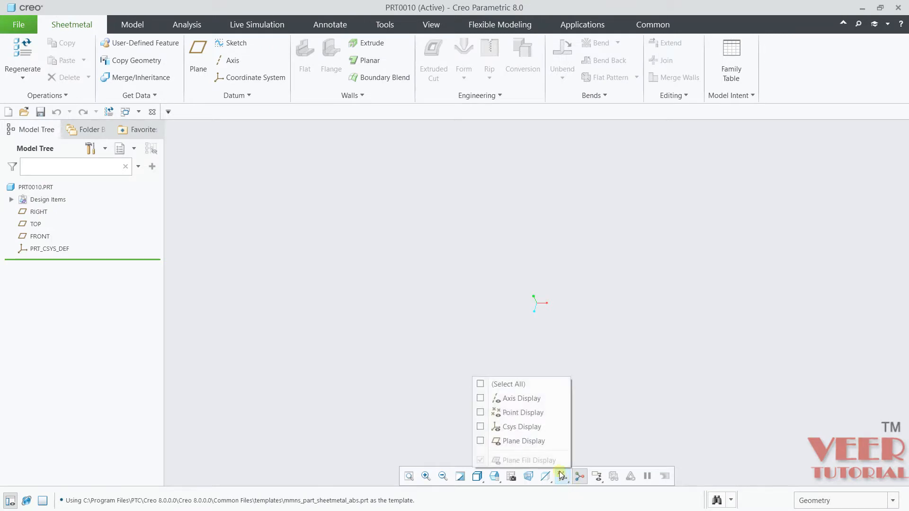
pyautogui.click(480, 384)
pyautogui.click(667, 320)
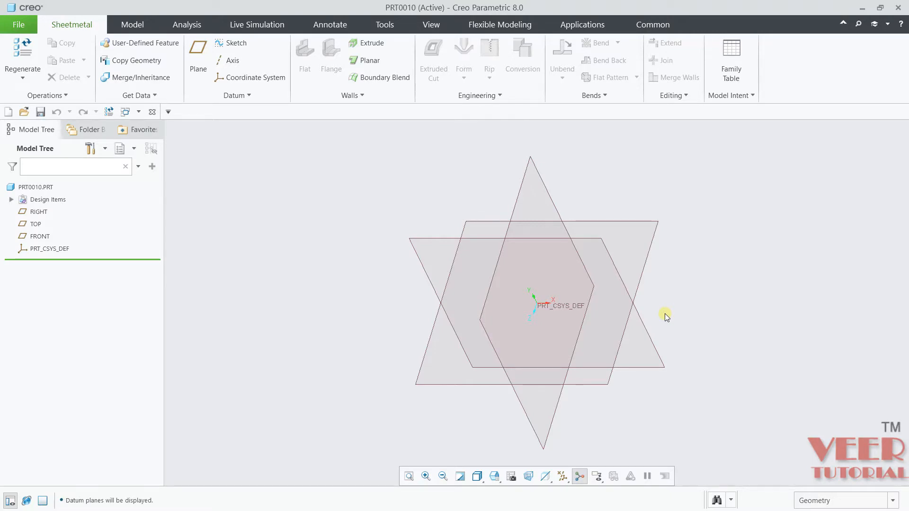
# Step: Switch to the s-owis53.pdf drawing in Foxit Reader and check the base plate's length and width dimensions in the upper view
pyautogui.hotkey('alt', 'Tab')
pyautogui.keyDown('ctrl'); pyautogui.scroll(2, 472, 217); pyautogui.keyUp('ctrl')
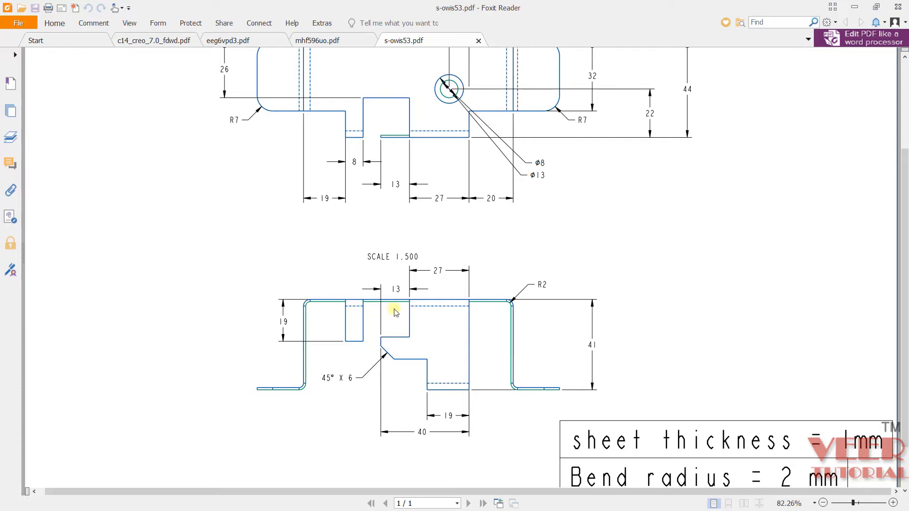
pyautogui.scroll(3, 487, 360)
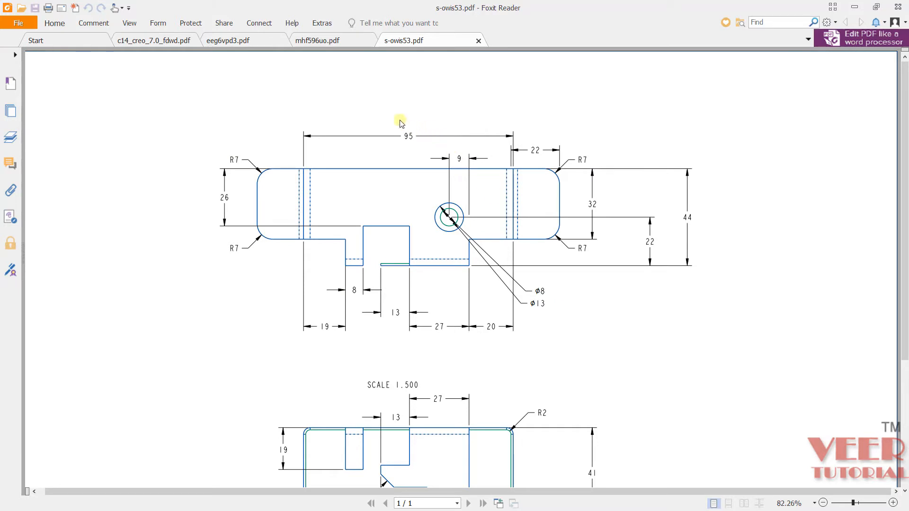
pyautogui.keyDown('ctrl'); pyautogui.scroll(1, 400, 122); pyautogui.keyUp('ctrl')
pyautogui.keyDown('ctrl'); pyautogui.scroll(1, 401, 122); pyautogui.keyUp('ctrl')
pyautogui.moveTo(420, 143); pyautogui.dragTo(404, 145)
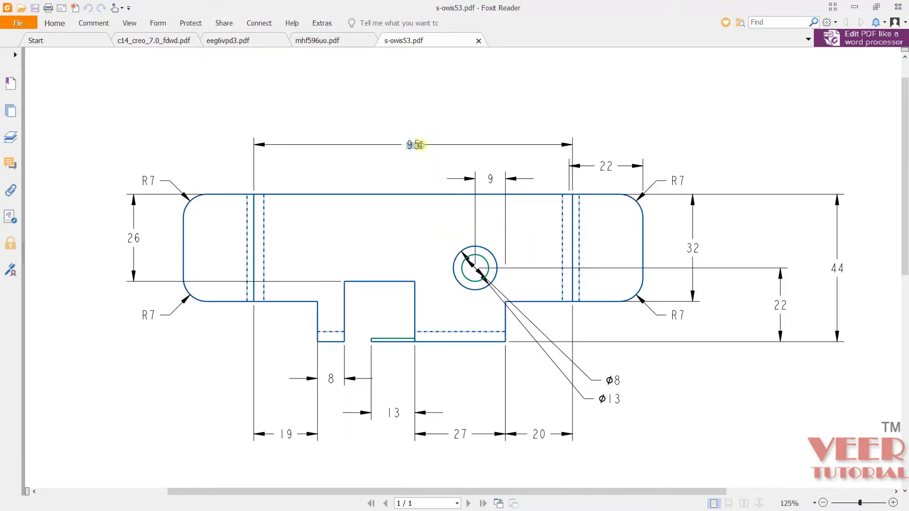
pyautogui.click(418, 159)
pyautogui.moveTo(141, 238); pyautogui.dragTo(124, 239)
pyautogui.click(690, 248)
pyautogui.moveTo(690, 248); pyautogui.dragTo(707, 246)
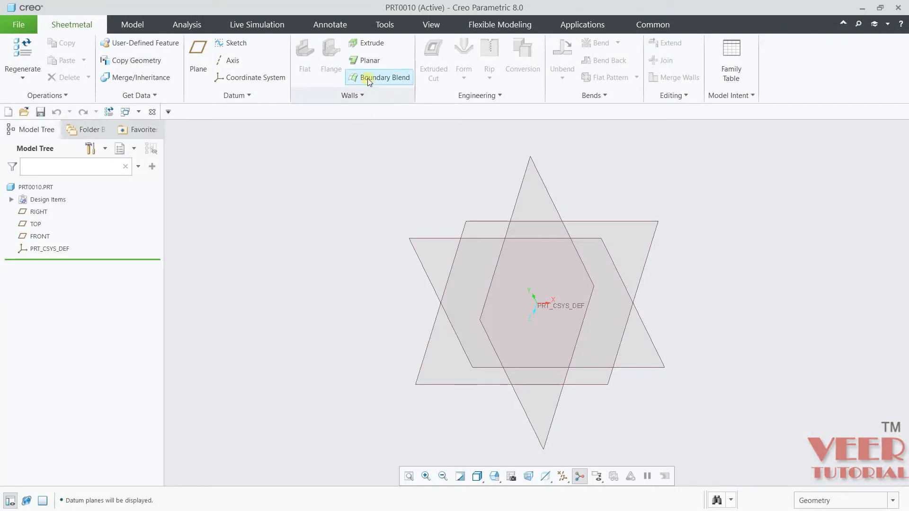
# Step: In Creo Parametric, start a planar wall on the TOP plane and sketch a center rectangle about 266 by 200 mm at the origin
pyautogui.click(367, 62)
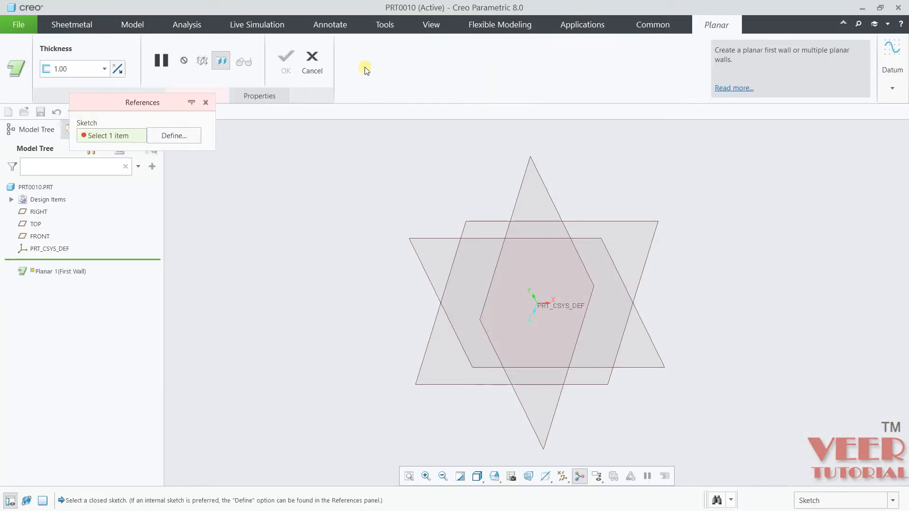
pyautogui.click(638, 226)
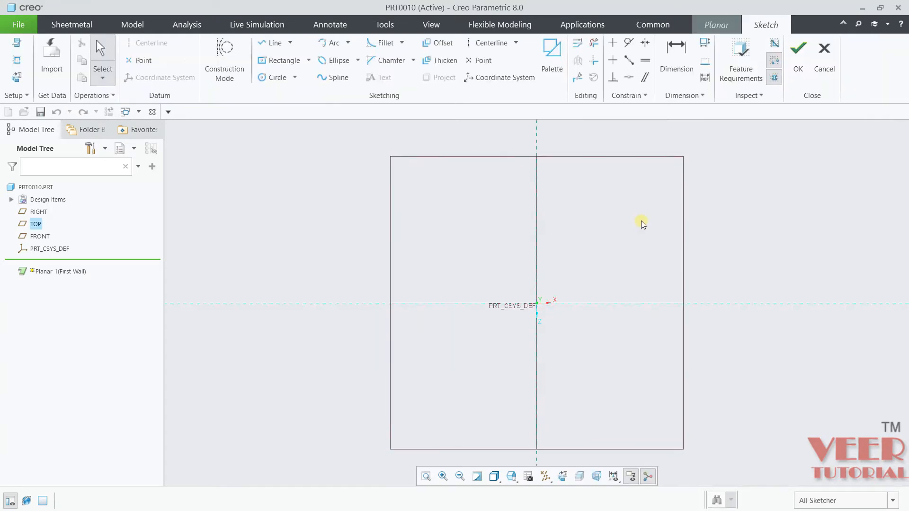
pyautogui.click(308, 60)
pyautogui.click(247, 104)
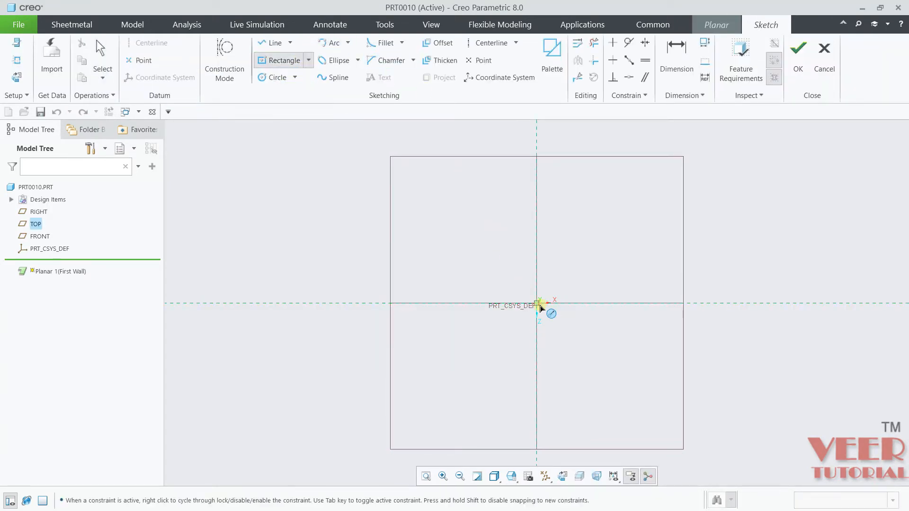
pyautogui.click(537, 303)
pyautogui.click(614, 247)
pyautogui.middleClick(659, 244)
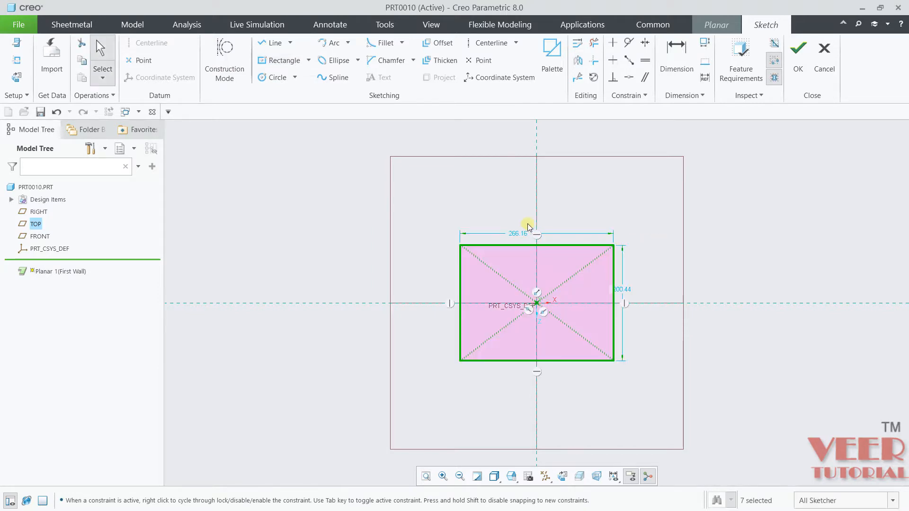
# Step: Set the rectangle's width to 95 mm and its height to 32 mm
pyautogui.doubleClick(521, 235)
pyautogui.write('95')
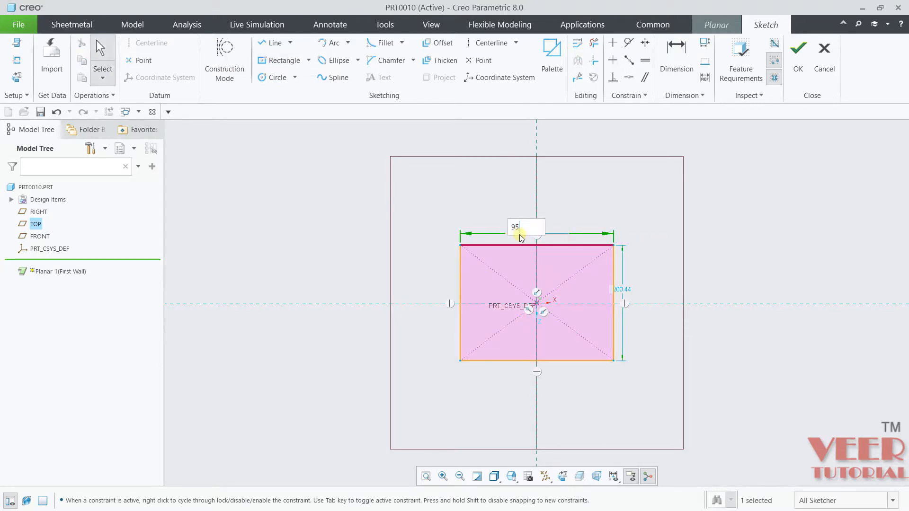
pyautogui.press('Return')
pyautogui.doubleClick(610, 280)
pyautogui.scroll(5, 578, 296)
pyautogui.write('32')
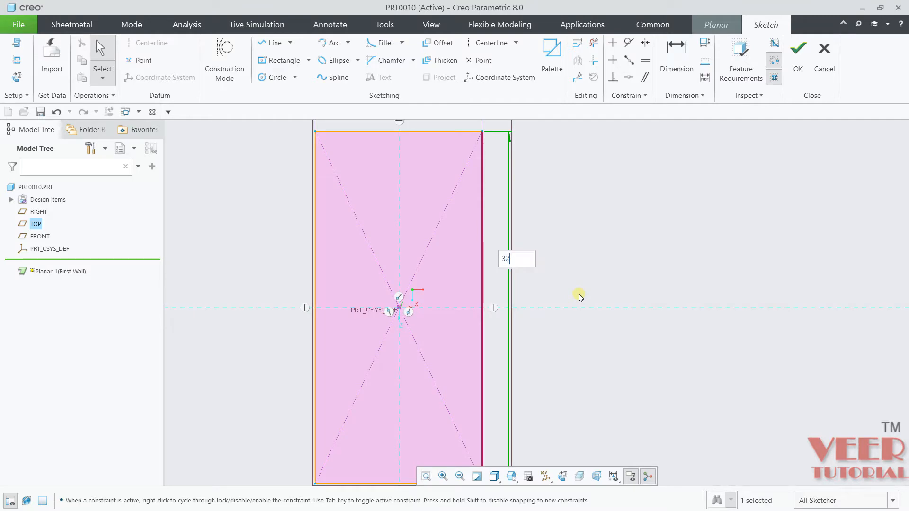
pyautogui.press('Return')
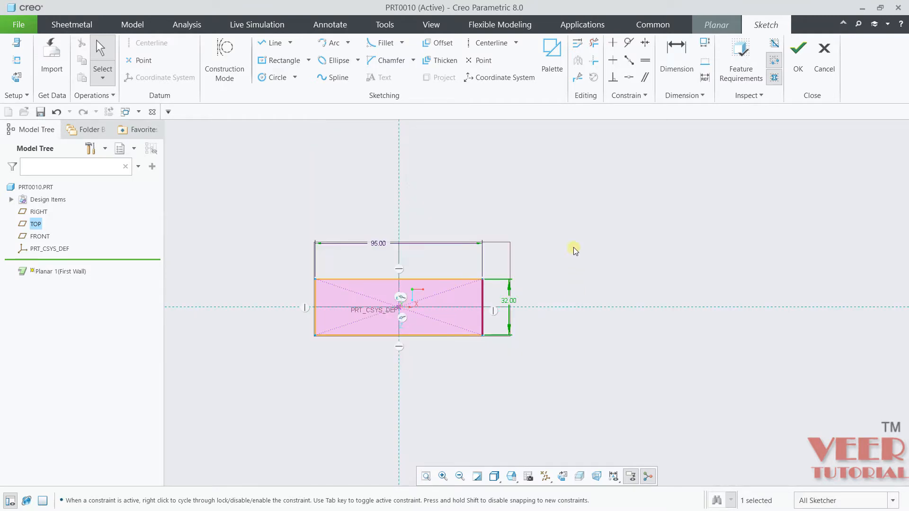
pyautogui.scroll(5, 308, 327)
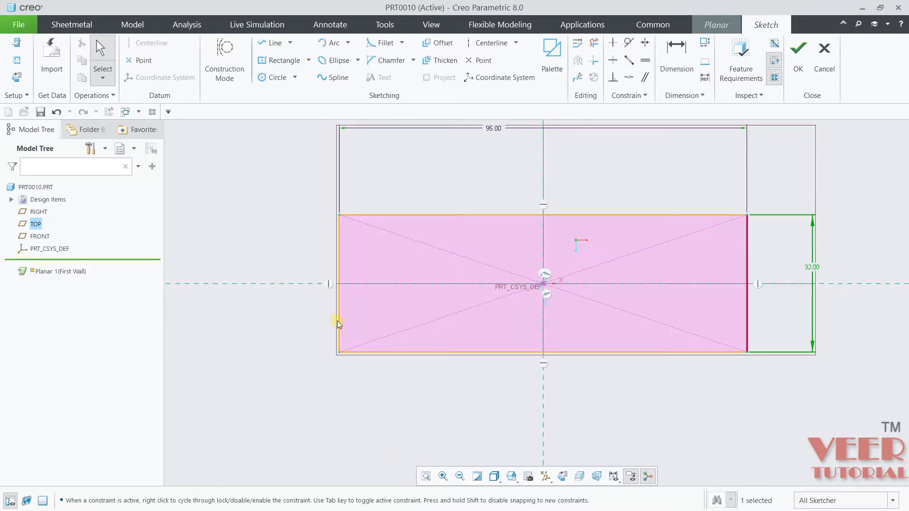
# Step: Switch to the PDF drawing in Foxit Reader and check the lower tabs' position, width and overall depth dimensions in the upper view
pyautogui.hotkey('alt', 'Tab')
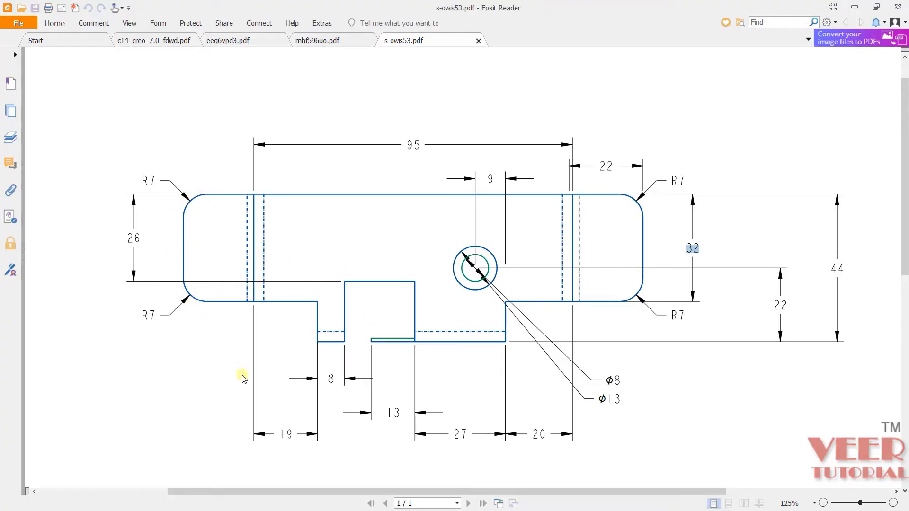
pyautogui.click(282, 429)
pyautogui.moveTo(282, 430); pyautogui.dragTo(308, 434)
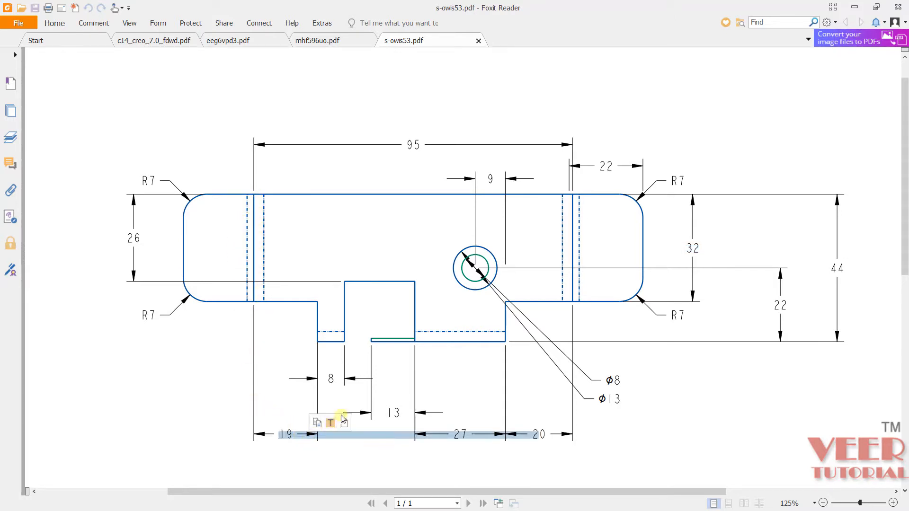
pyautogui.moveTo(333, 378)
pyautogui.mouseDown()
pyautogui.moveTo(325, 376)
pyautogui.moveTo(343, 377)
pyautogui.mouseUp()
pyautogui.moveTo(829, 267); pyautogui.dragTo(851, 268)
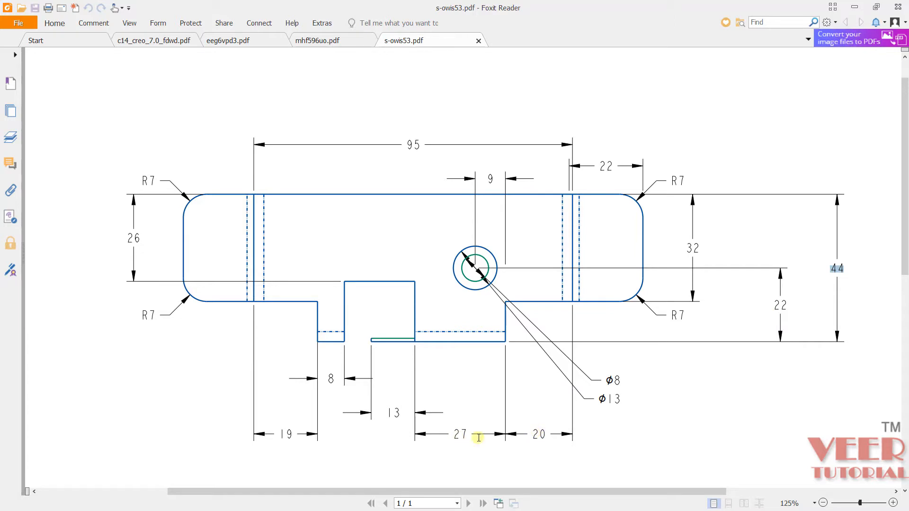
pyautogui.moveTo(532, 434); pyautogui.dragTo(547, 434)
# Step: In Creo Parametric, sketch connected lines on the rectangle's lower edge forming an about 11 mm wide tab, 25 mm wide notch and 16 mm wide tab
pyautogui.hotkey('alt', 'Tab')
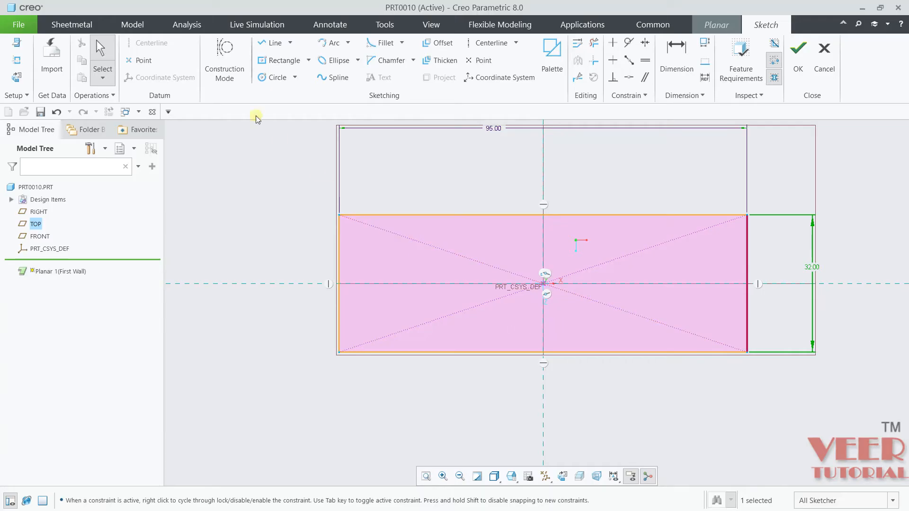
pyautogui.click(272, 42)
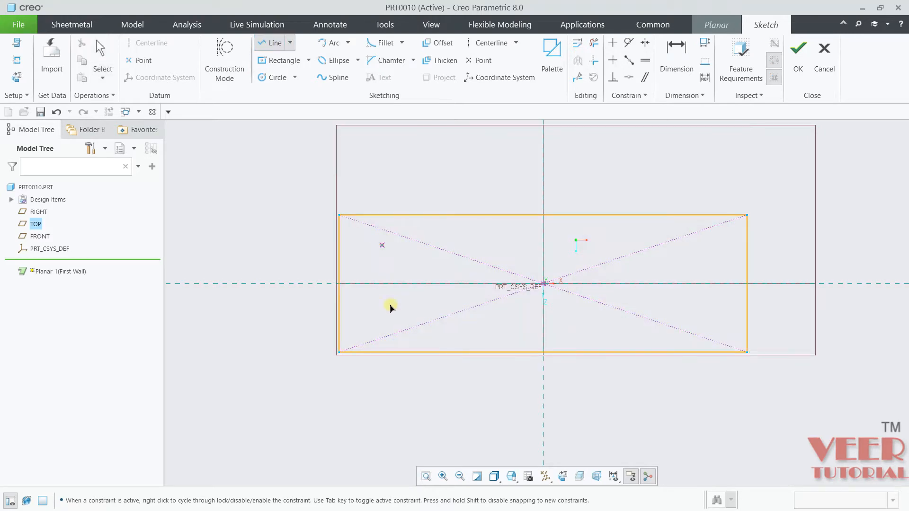
pyautogui.click(407, 368)
pyautogui.click(401, 401)
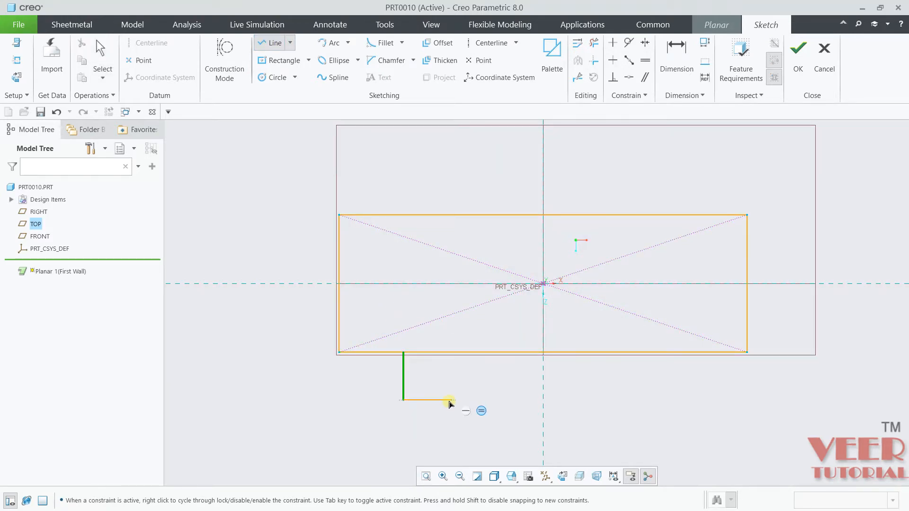
pyautogui.click(451, 401)
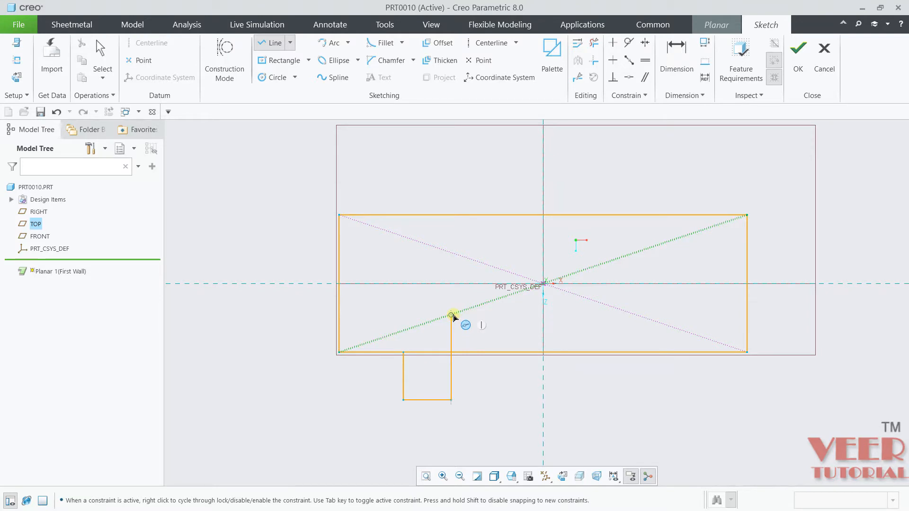
pyautogui.click(452, 324)
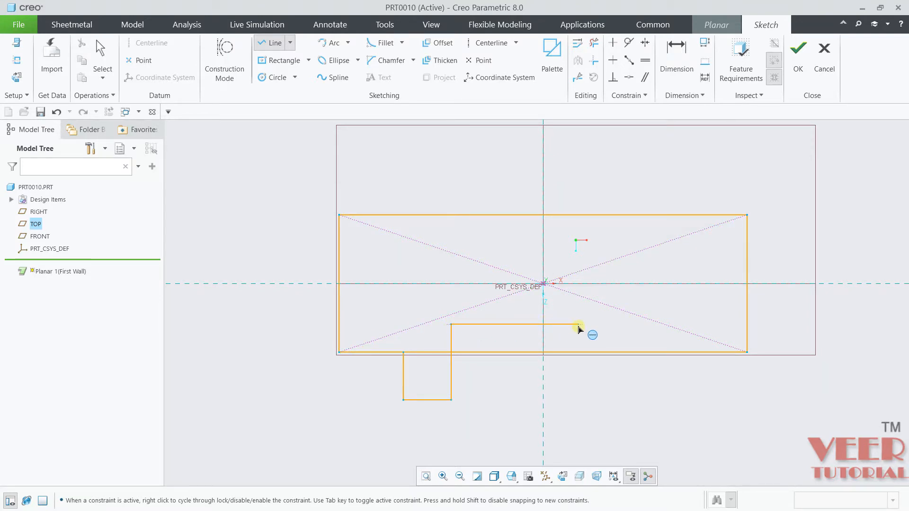
pyautogui.click(560, 326)
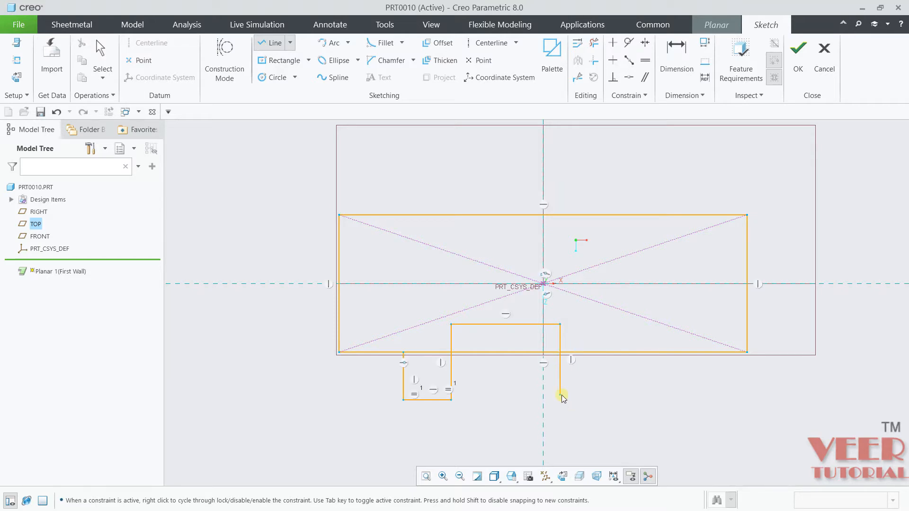
pyautogui.click(560, 395)
pyautogui.click(629, 395)
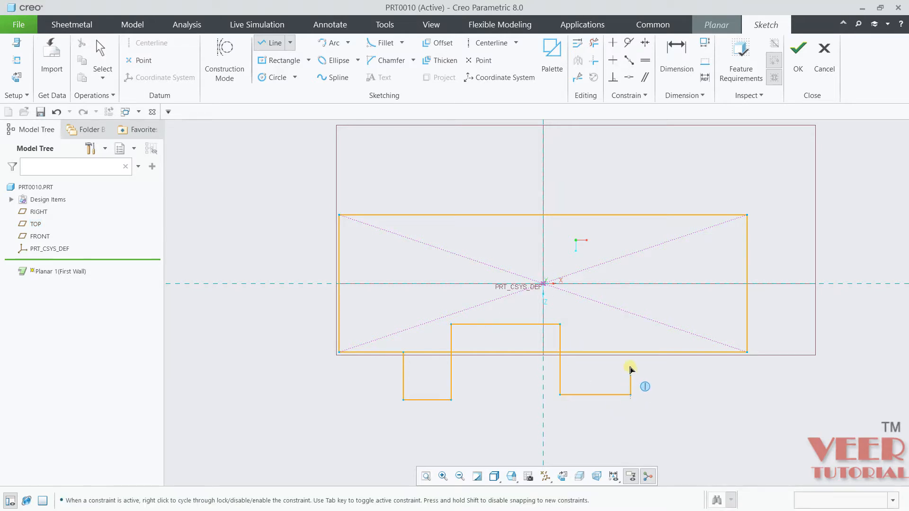
pyautogui.click(630, 354)
pyautogui.middleClick(685, 366)
pyautogui.middleClick(710, 391)
pyautogui.scroll(-3, 471, 409)
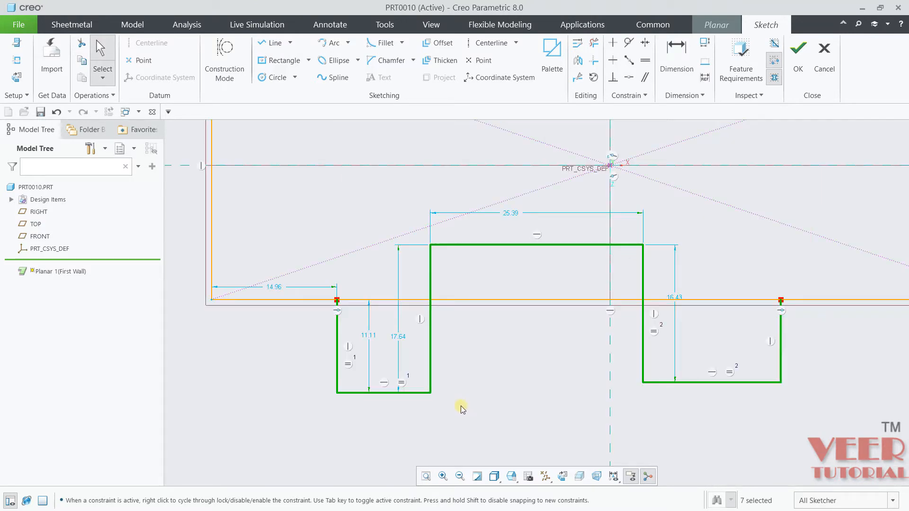
# Step: Set the left tab's offset from the rectangle's left edge to 19 mm and the tab's width to 8 mm
pyautogui.doubleClick(274, 288)
pyautogui.write('19')
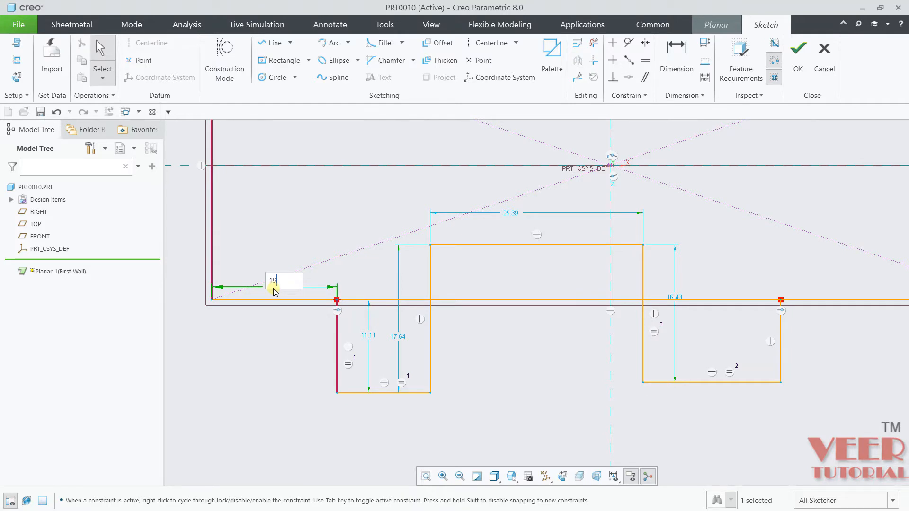
pyautogui.press('Return')
pyautogui.scroll(-3, 418, 416)
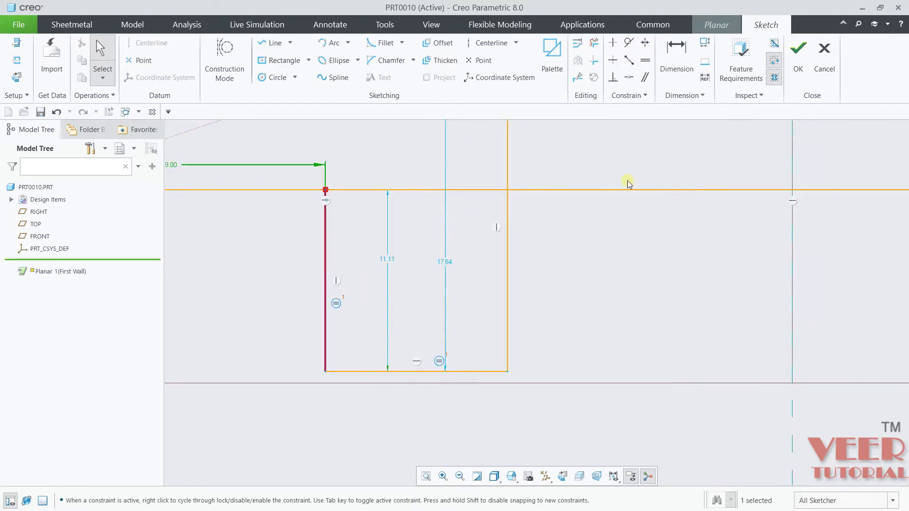
pyautogui.click(687, 69)
pyautogui.click(437, 373)
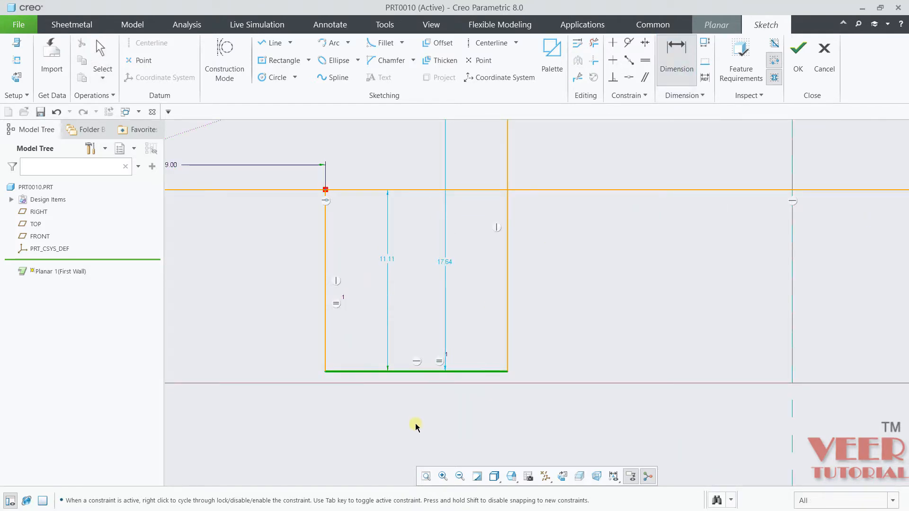
pyautogui.middleClick(415, 424)
pyautogui.write('8')
pyautogui.press('Return')
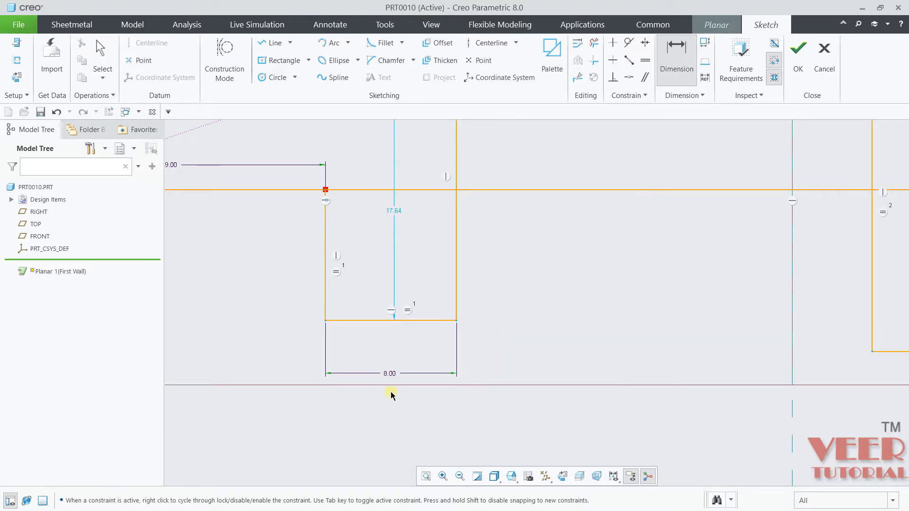
# Step: Dimension the right tab at 20 mm from the rectangle's right edge and set its width to 27 mm
pyautogui.scroll(5, 392, 392)
pyautogui.scroll(-2, 655, 334)
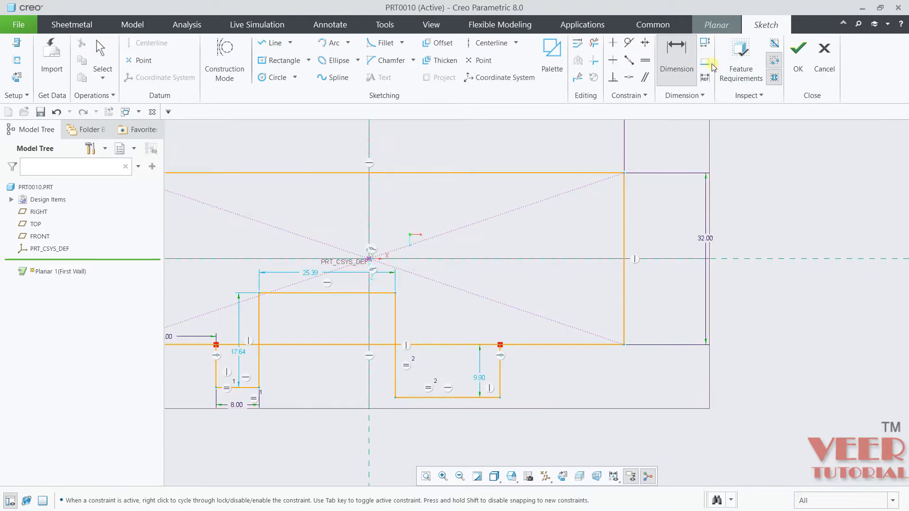
pyautogui.click(626, 317)
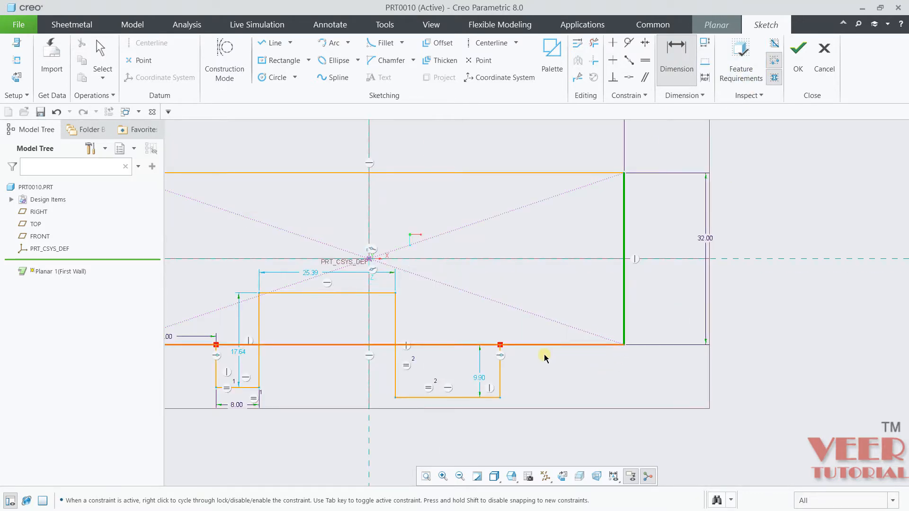
pyautogui.click(500, 373)
pyautogui.middleClick(557, 385)
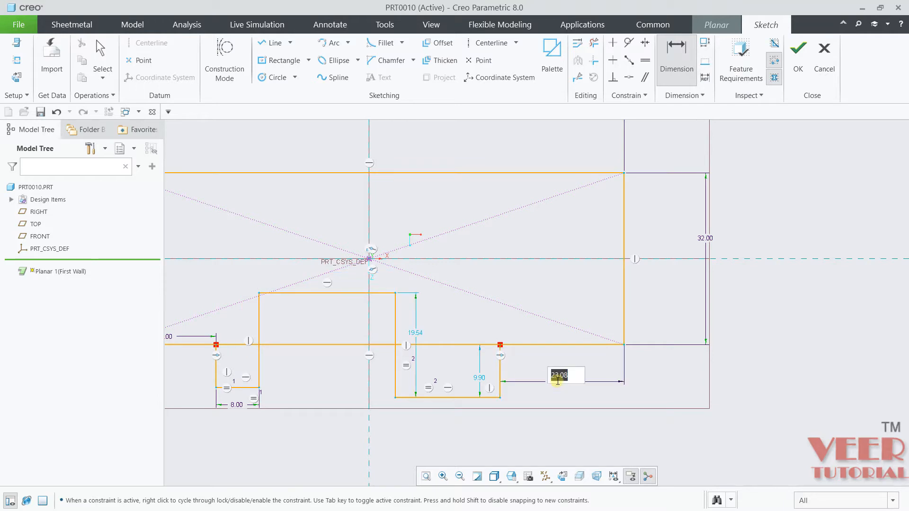
pyautogui.write('20')
pyautogui.press('Return')
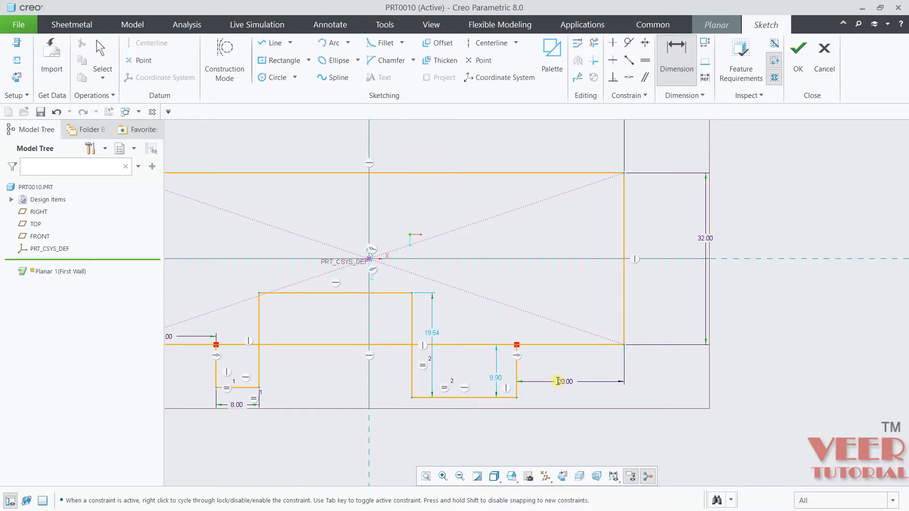
pyautogui.click(471, 398)
pyautogui.middleClick(459, 420)
pyautogui.write('2')
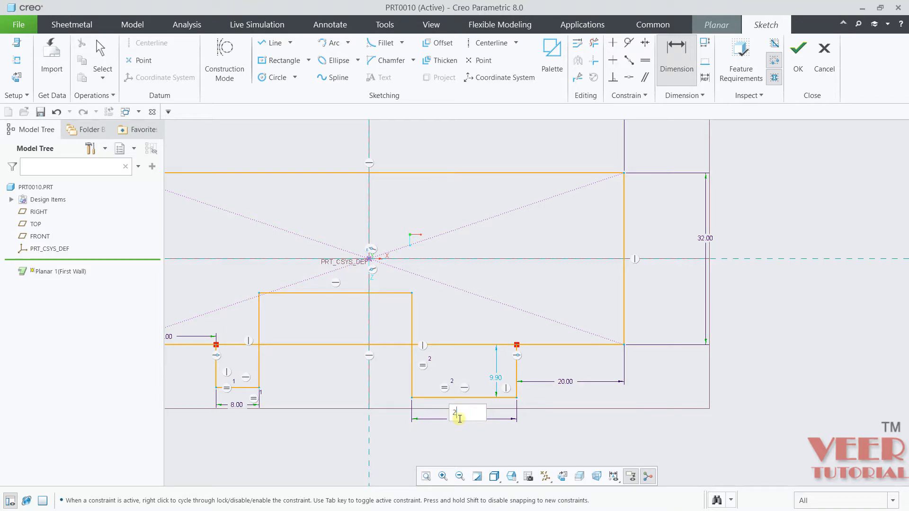
pyautogui.write('7')
pyautogui.press('Return')
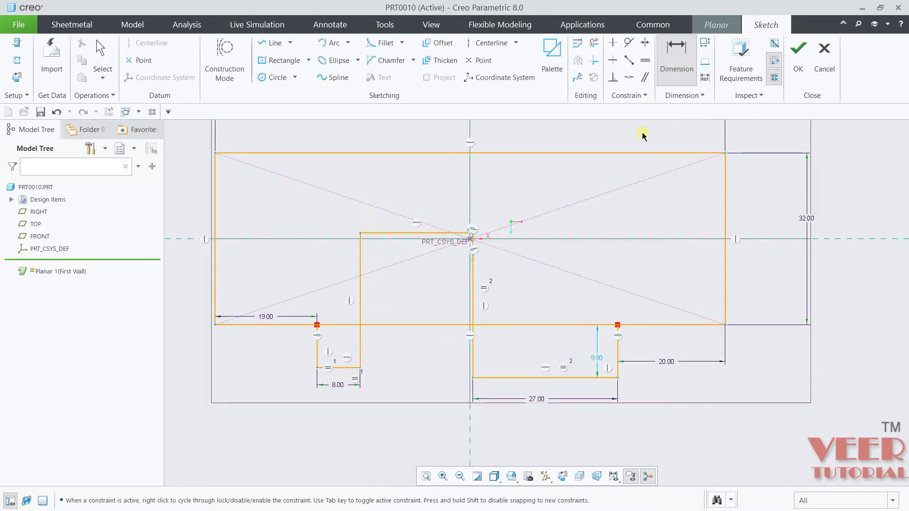
# Step: Dimension the overall depth from the rectangle's upper edge to the right tab's lower edge as 44 mm
pyautogui.click(589, 153)
pyautogui.click(556, 378)
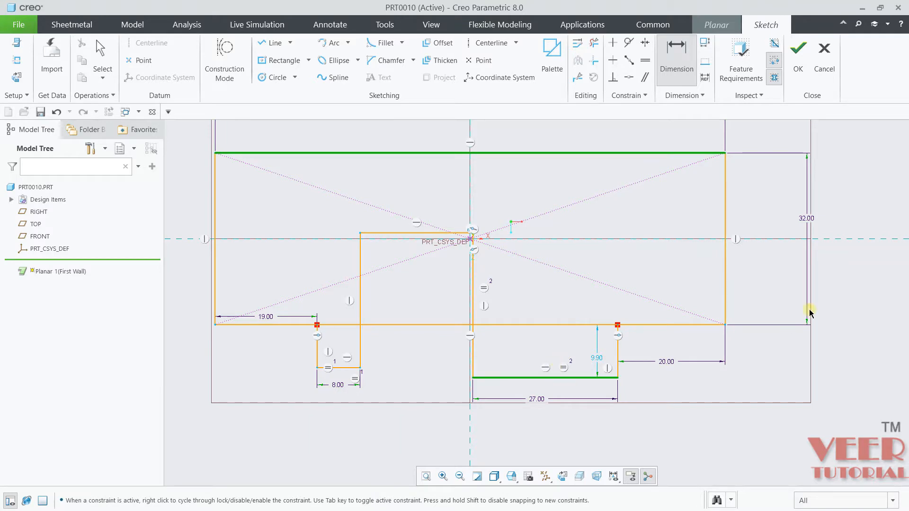
pyautogui.middleClick(846, 293)
pyautogui.write('44')
pyautogui.press('Return')
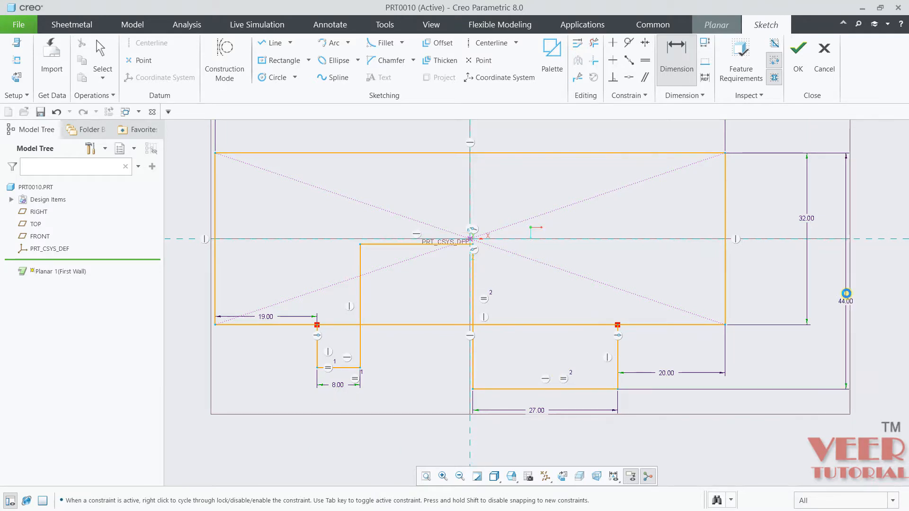
pyautogui.scroll(2, 658, 315)
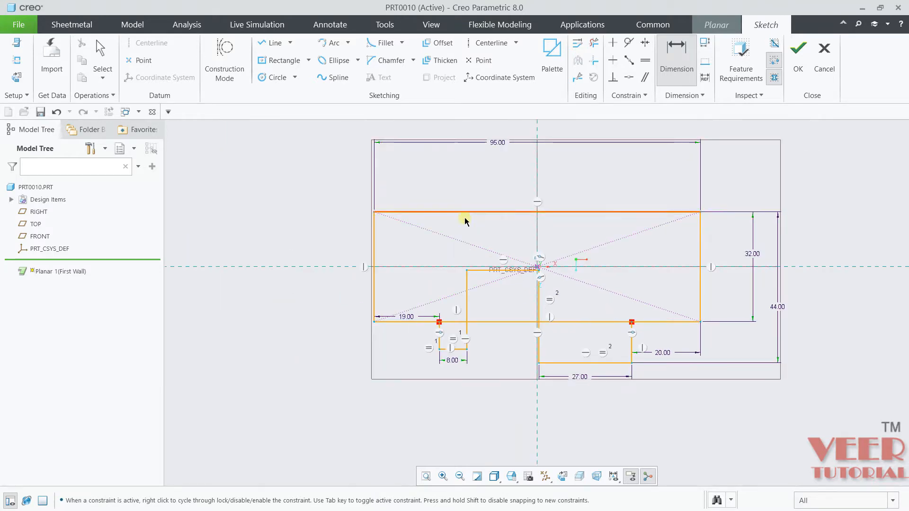
pyautogui.scroll(-5, 462, 326)
pyautogui.click(452, 392)
pyautogui.scroll(3, 503, 390)
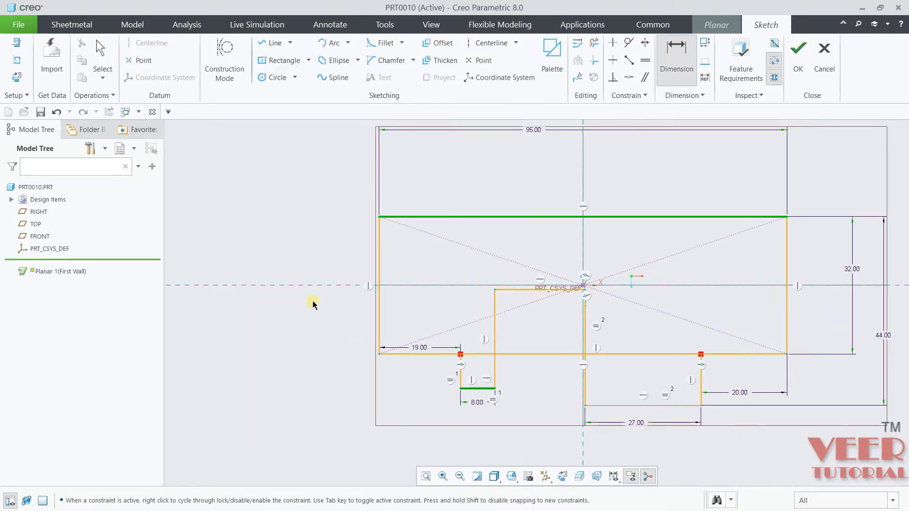
pyautogui.middleClick(312, 303)
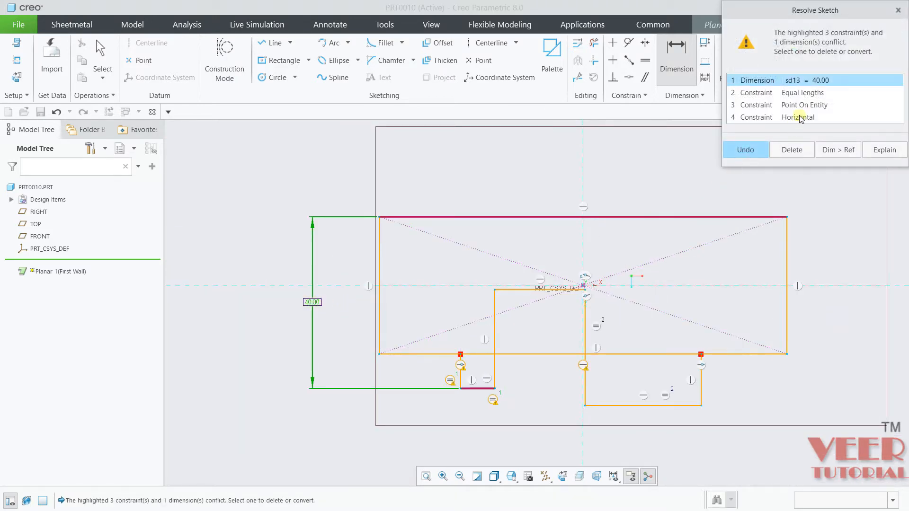
pyautogui.click(798, 152)
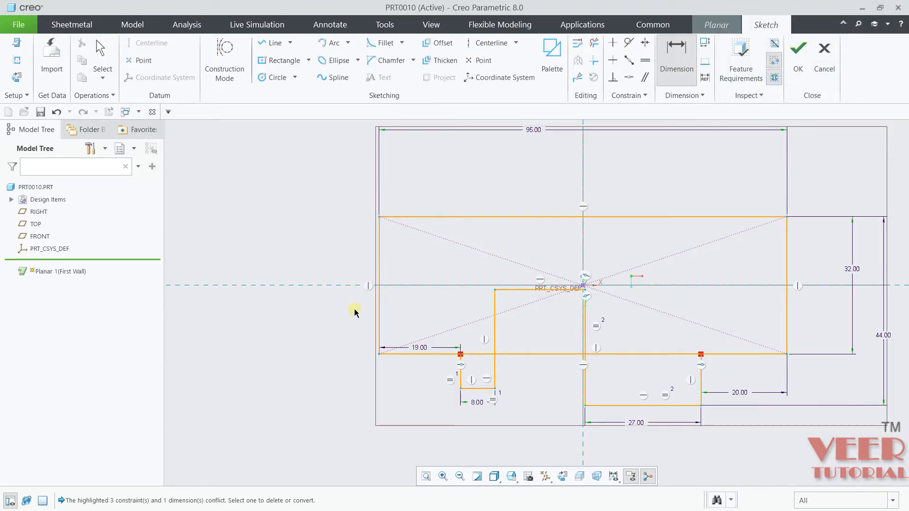
# Step: Dimension the left tab's overall depth from the rectangle's upper edge as 44 mm, deleting the conflicting equal lengths constraint
pyautogui.scroll(3, 395, 345)
pyautogui.scroll(-4, 430, 329)
pyautogui.scroll(2, 456, 367)
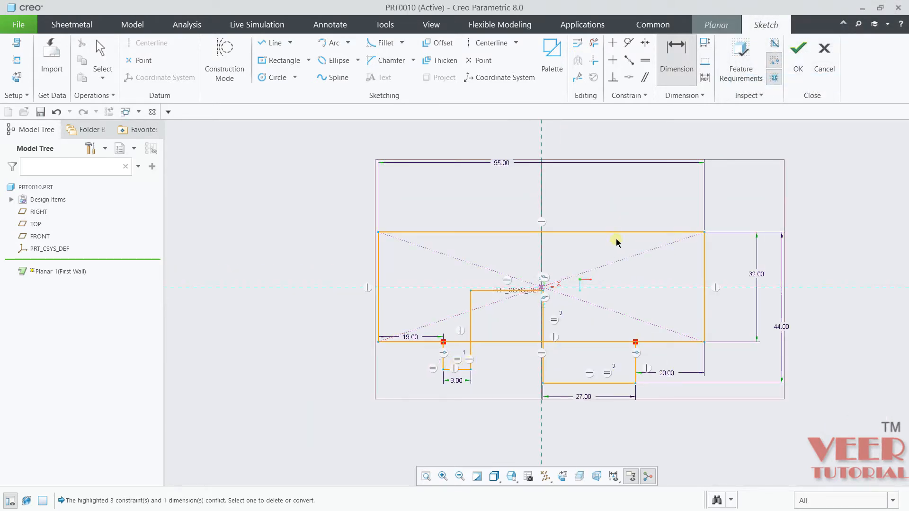
pyautogui.scroll(-3, 445, 381)
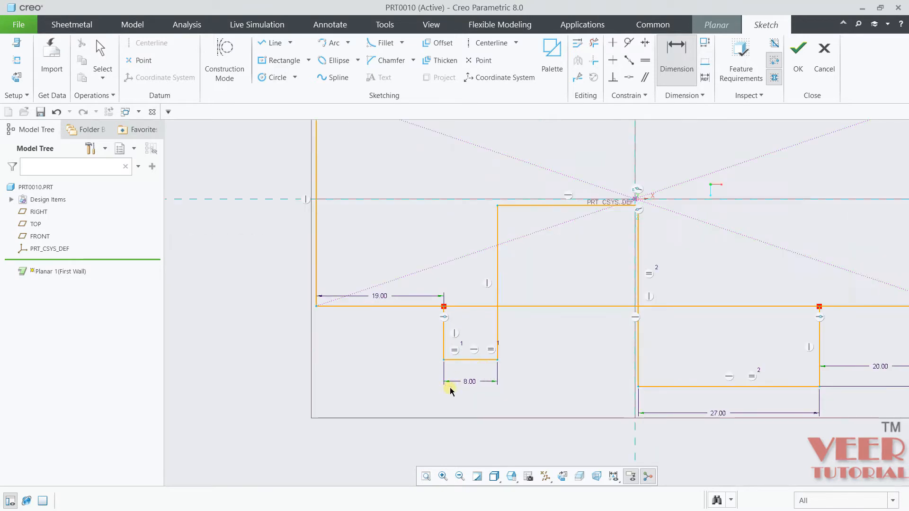
pyautogui.middleClick(257, 289)
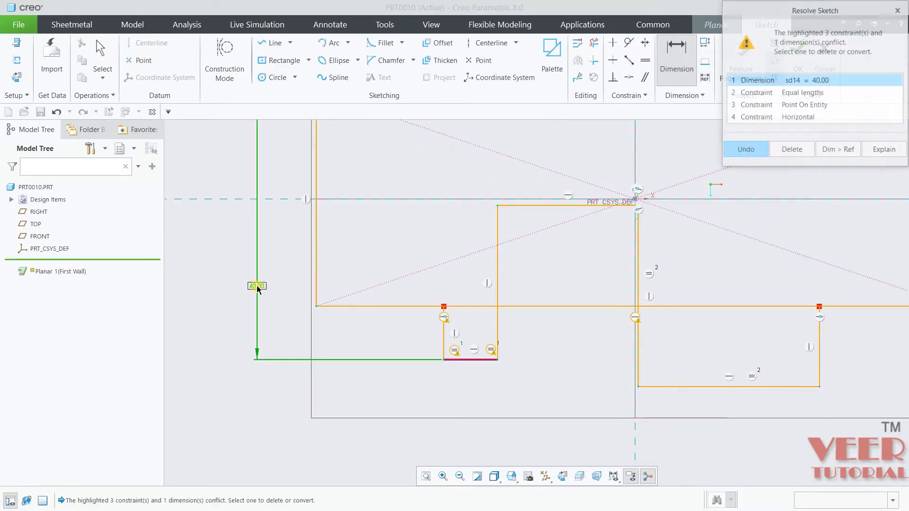
pyautogui.click(805, 93)
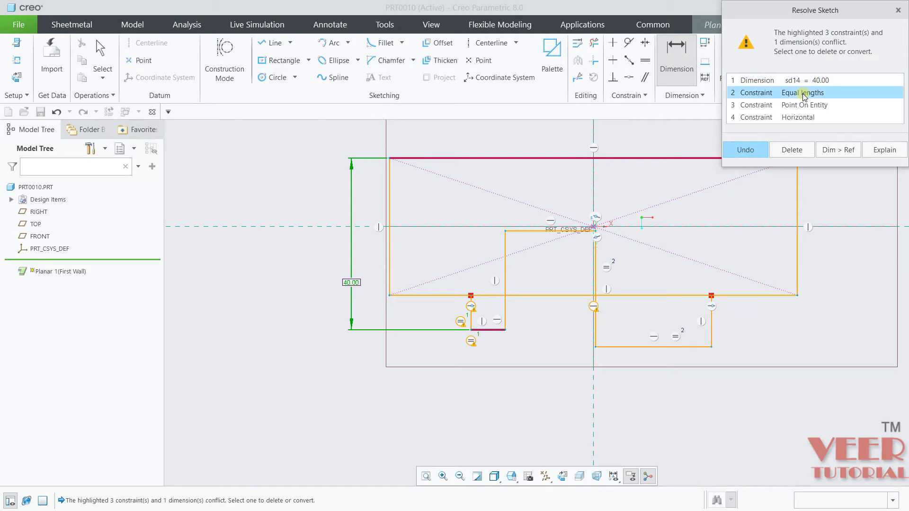
pyautogui.click(800, 150)
pyautogui.write('44')
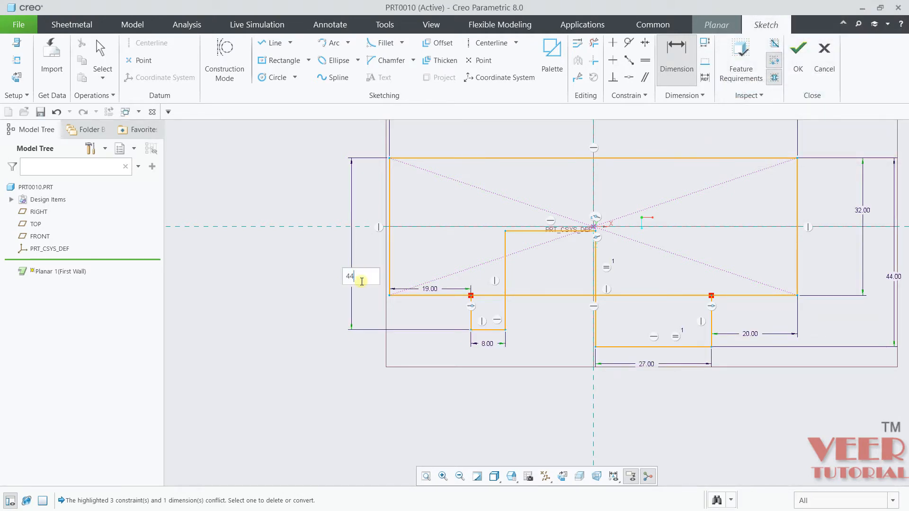
pyautogui.press('Return')
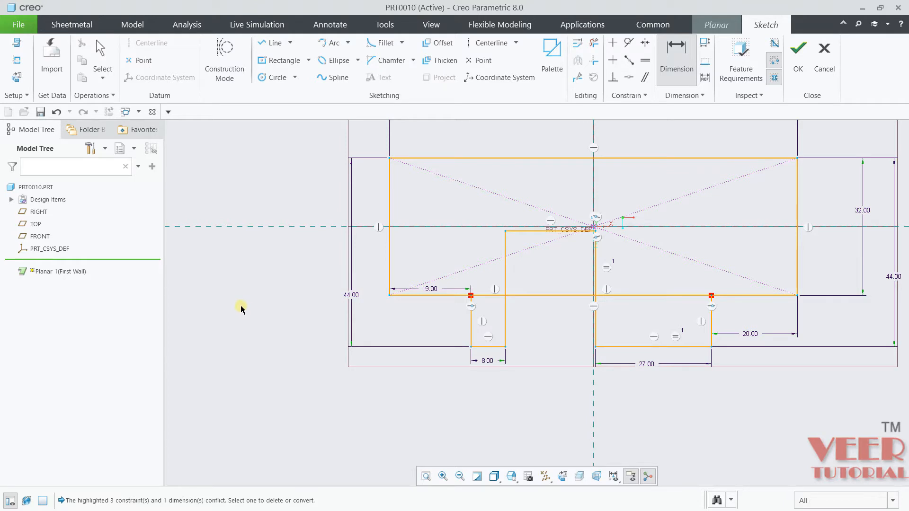
# Step: Switch to the PDF drawing in Foxit Reader and check the distance from the upper edge to the notch
pyautogui.scroll(-1, 241, 308)
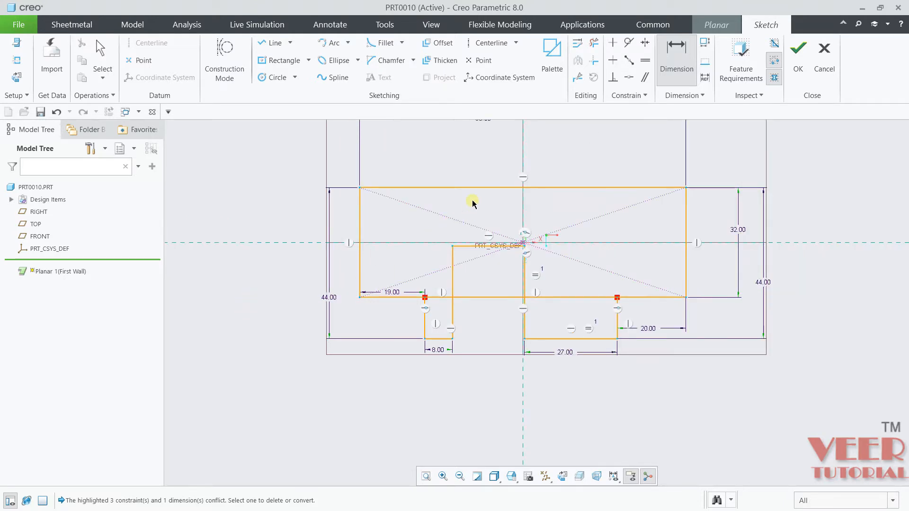
pyautogui.scroll(-2, 473, 203)
pyautogui.hotkey('alt', 'Tab')
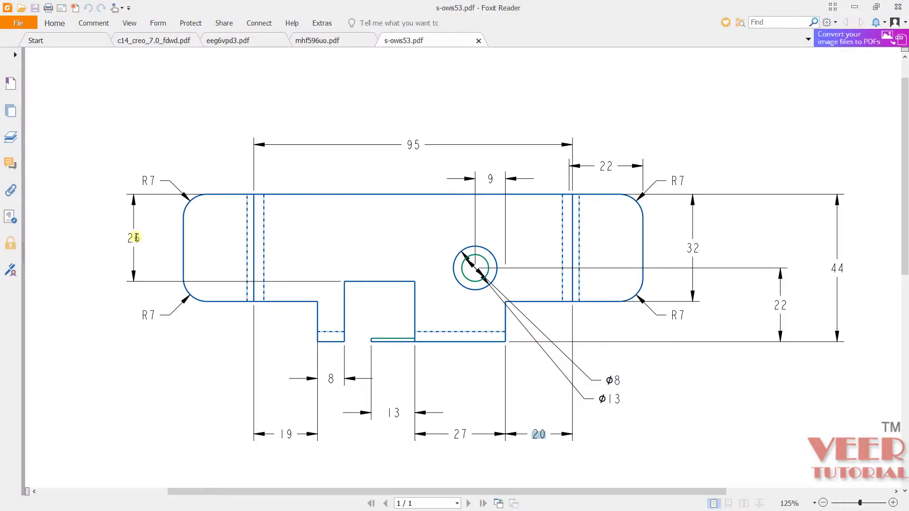
pyautogui.moveTo(131, 238); pyautogui.dragTo(167, 240)
# Step: In Creo Parametric, dimension the notch's upper edge 26 mm from the rectangle's upper edge, deleting the conflicting equal lengths constraint
pyautogui.hotkey('alt', 'Tab')
pyautogui.click(462, 179)
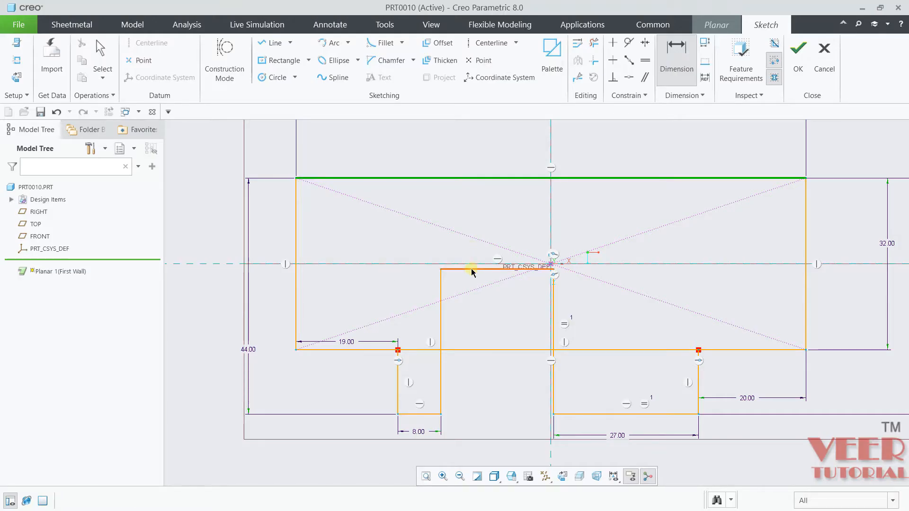
pyautogui.click(471, 269)
pyautogui.middleClick(199, 235)
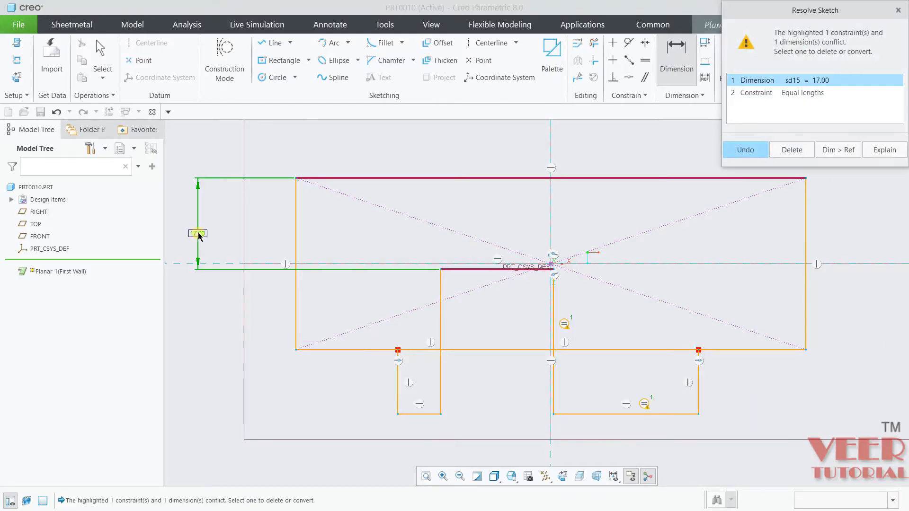
pyautogui.click(811, 95)
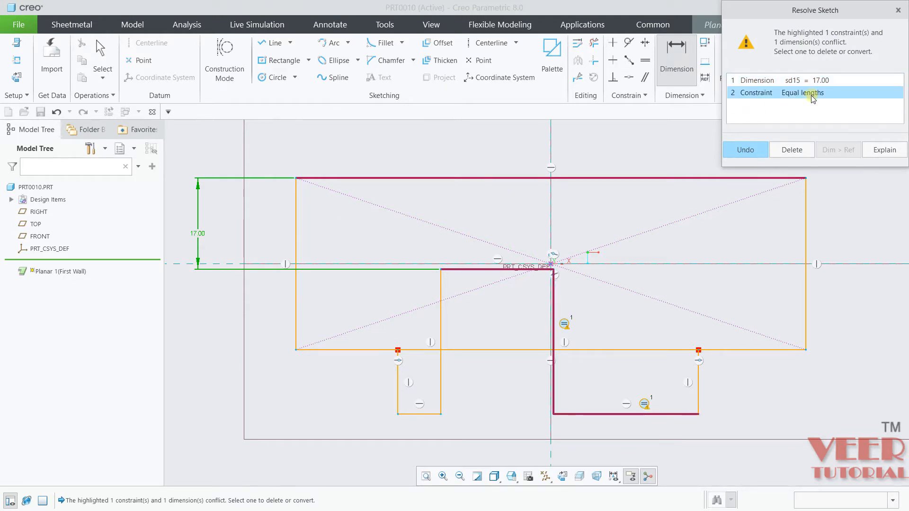
pyautogui.click(791, 150)
pyautogui.write('2')
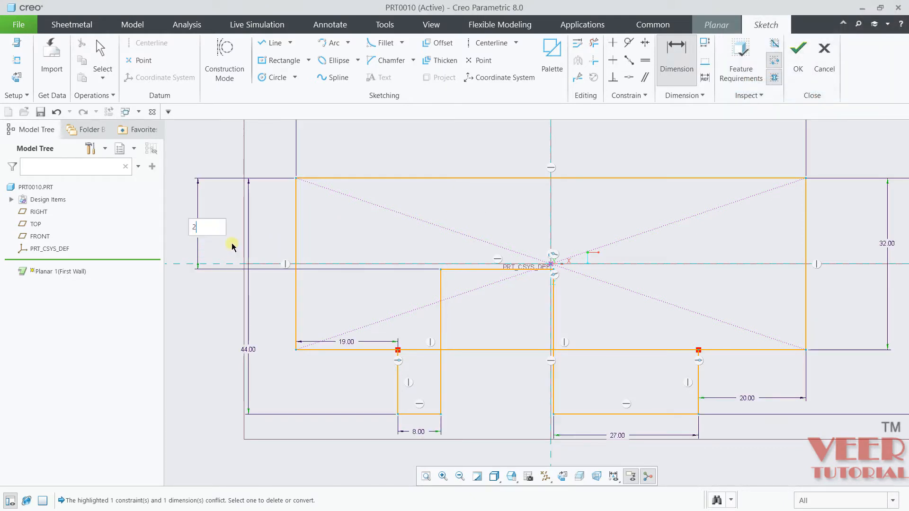
pyautogui.write('6')
pyautogui.press('Return')
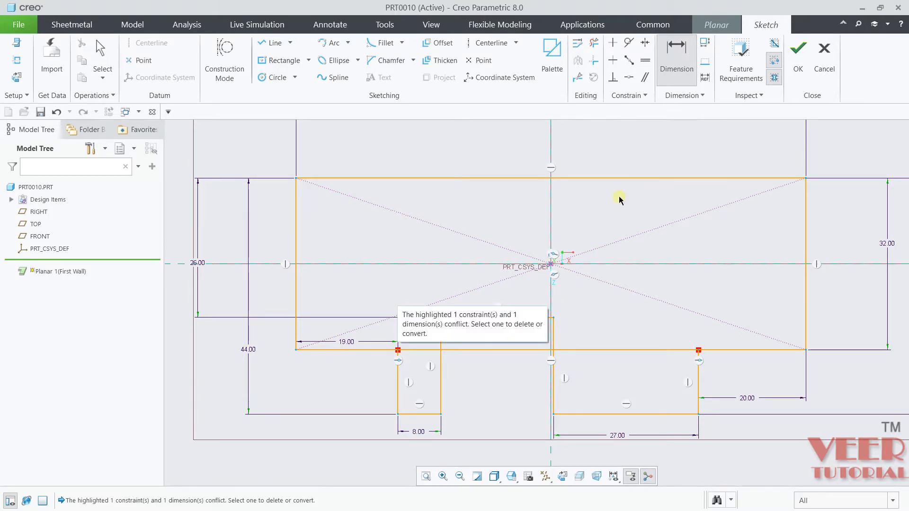
# Step: Trim away the rectangle's lower edge segments across the left tab, the notch and the right tab
pyautogui.click(594, 43)
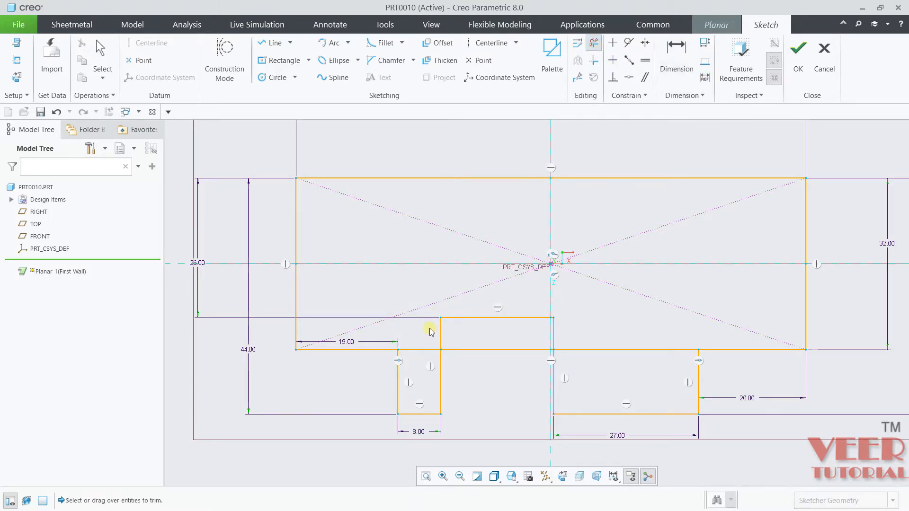
pyautogui.scroll(2, 424, 353)
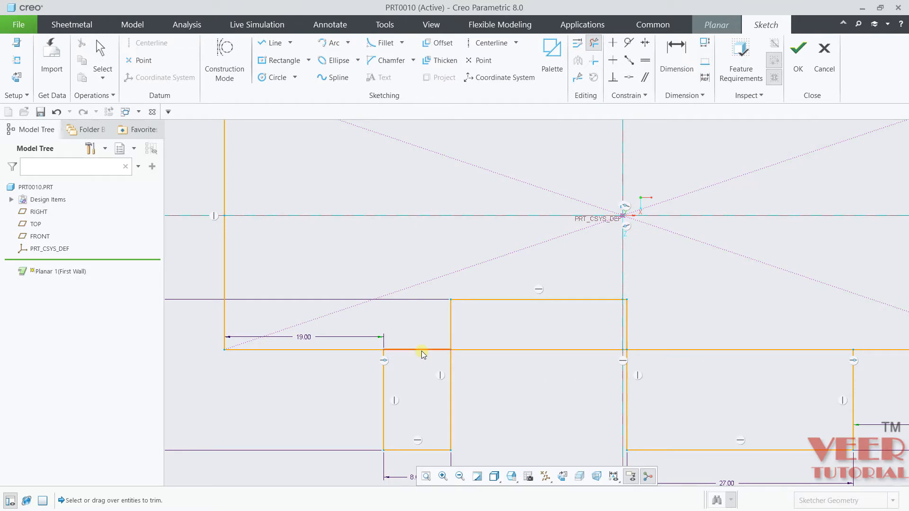
pyautogui.click(421, 351)
pyautogui.click(527, 353)
pyautogui.scroll(-4, 464, 337)
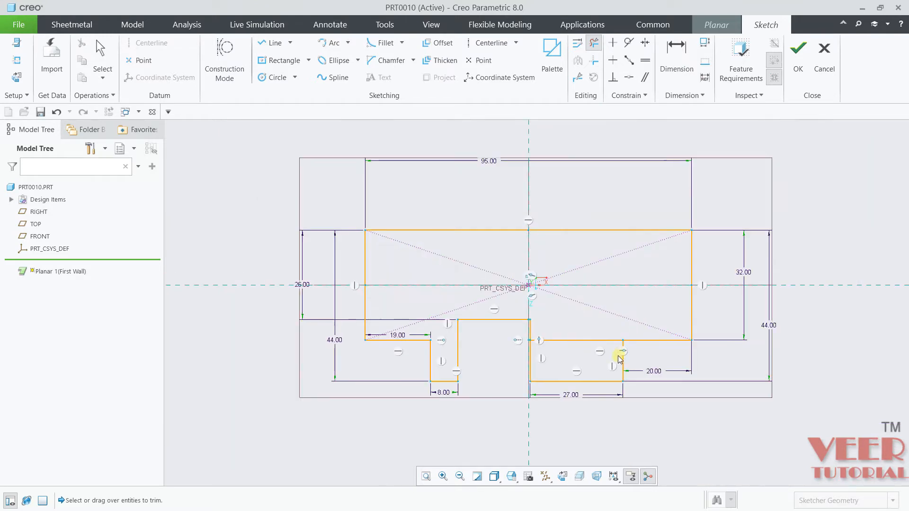
pyautogui.click(587, 344)
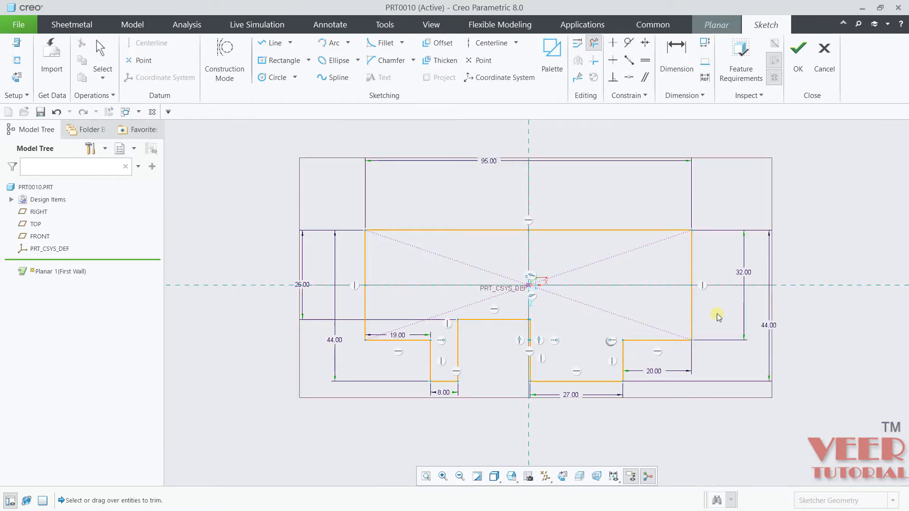
pyautogui.middleClick(805, 322)
# Step: Trim away the short leftover segment between the vertical centre reference and the notch's right edge
pyautogui.scroll(10, 529, 341)
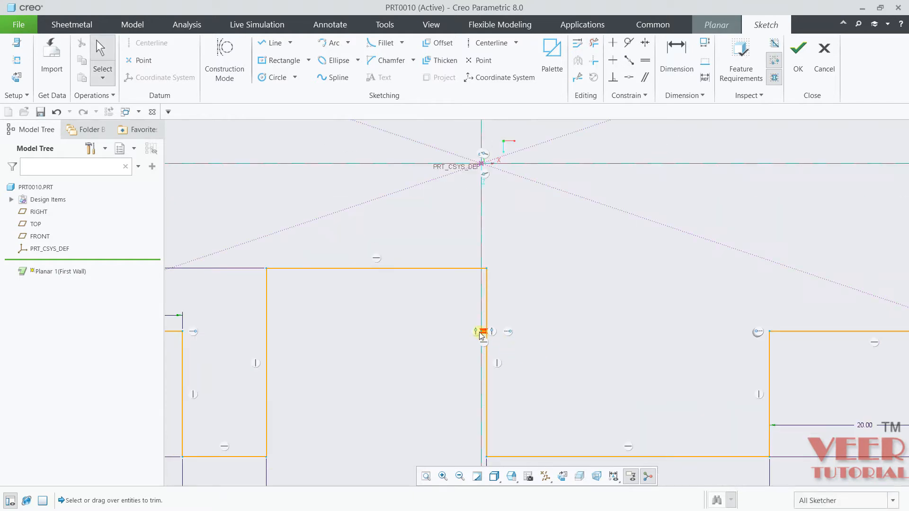
pyautogui.scroll(2, 528, 342)
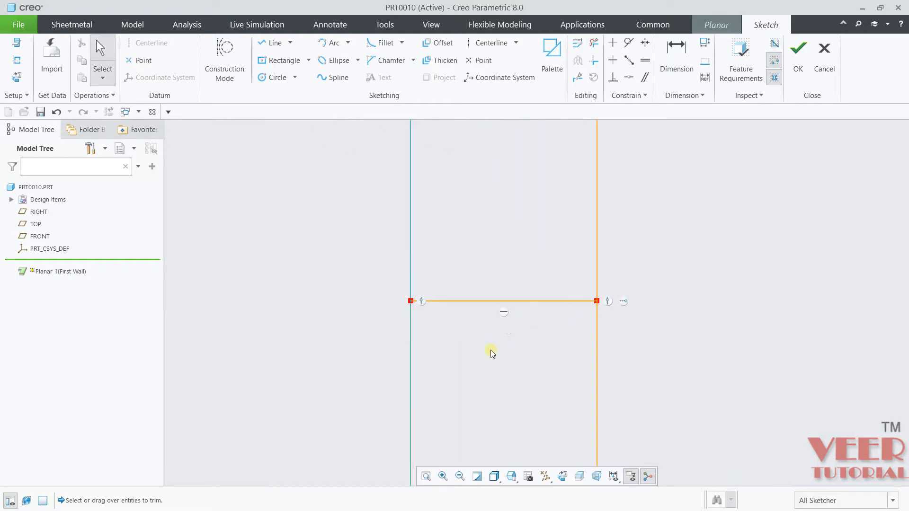
pyautogui.click(593, 42)
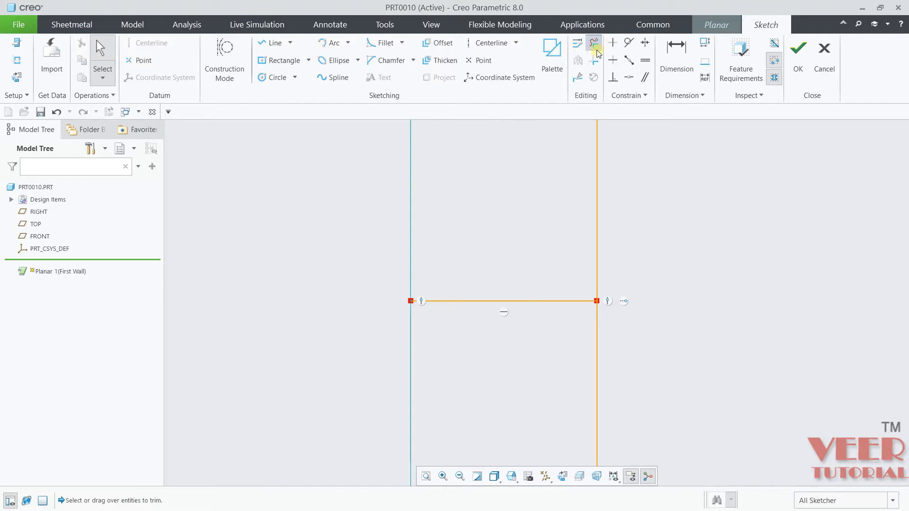
pyautogui.click(466, 301)
pyautogui.scroll(-10, 476, 325)
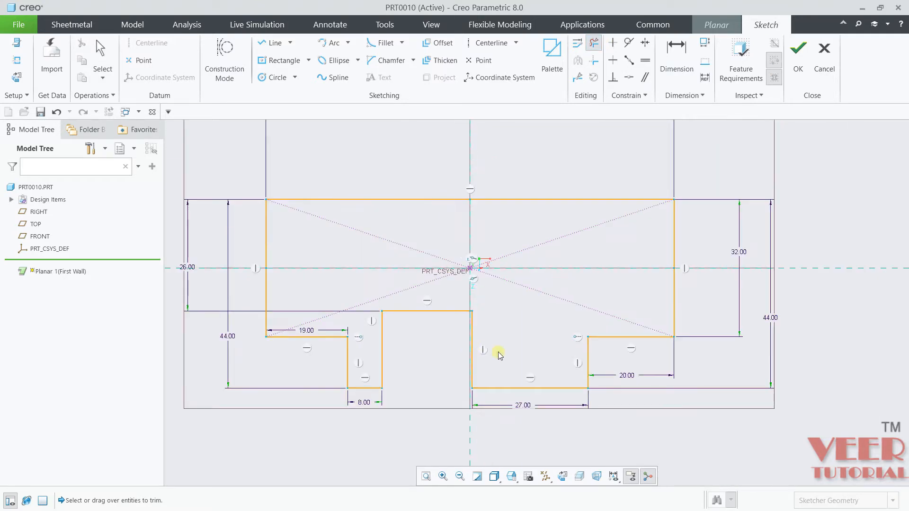
pyautogui.middleClick(805, 347)
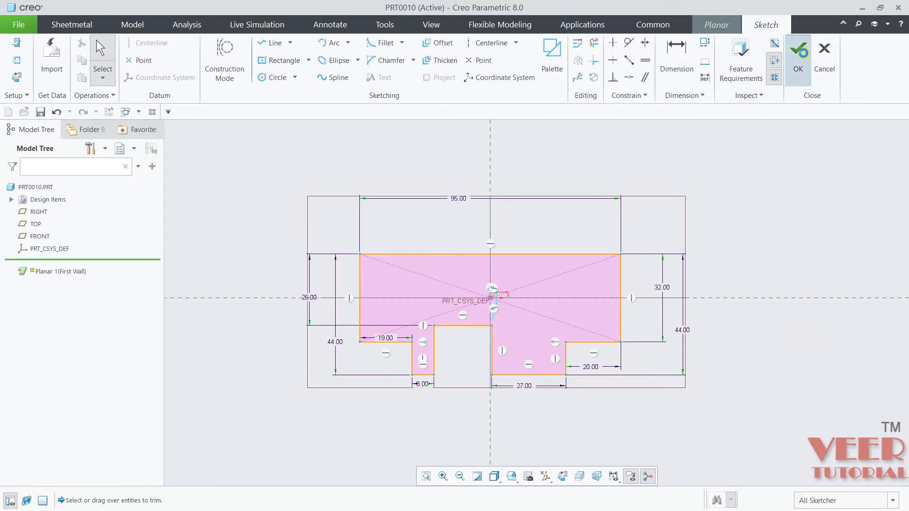
# Step: Accept the sketch and create the planar base wall with a thickness of 1 mm
pyautogui.click(799, 59)
pyautogui.doubleClick(73, 69)
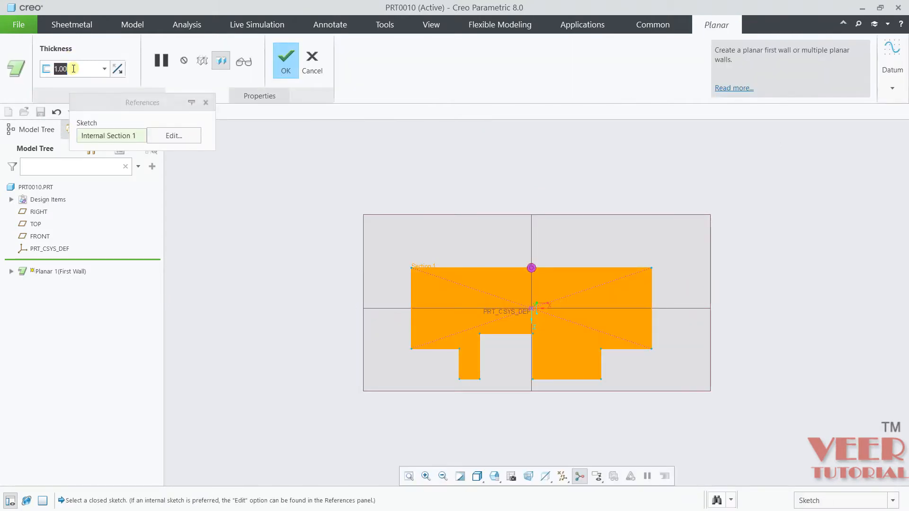
pyautogui.write('1')
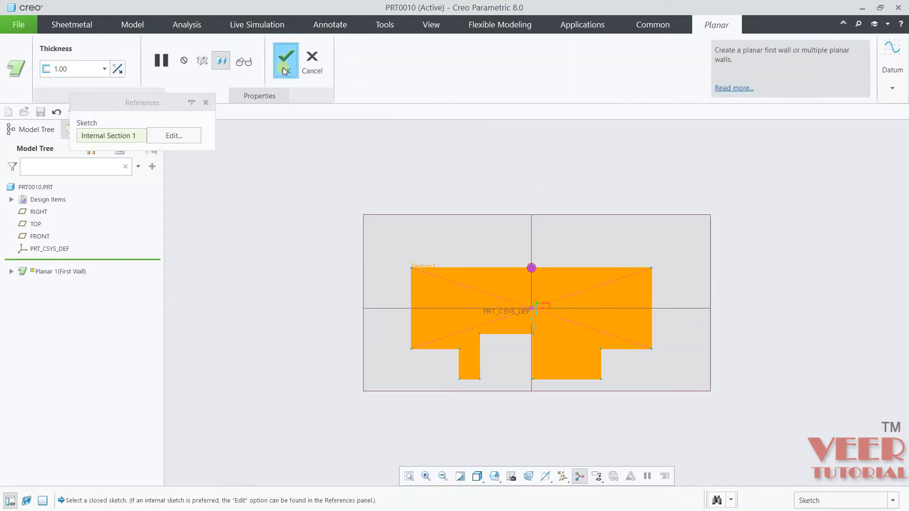
pyautogui.click(284, 70)
pyautogui.moveTo(319, 249); pyautogui.dragTo(295, 231, button='middle')
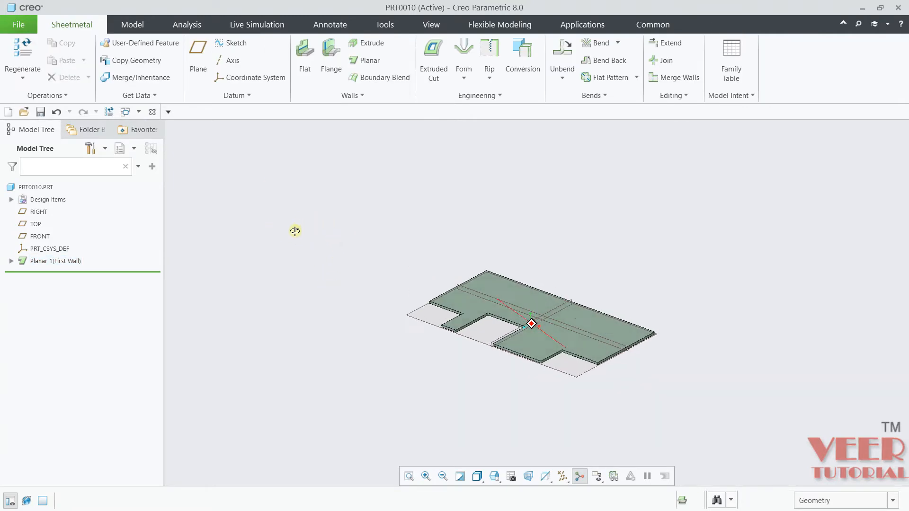
pyautogui.scroll(-4, 487, 299)
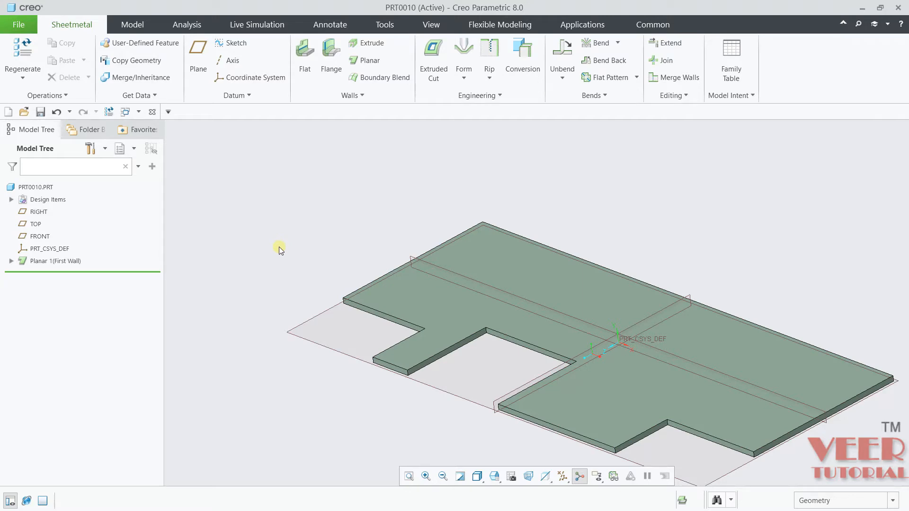
# Step: Switch to the PDF drawing in Foxit Reader and examine the side flange's height, bend radius and outer foot length
pyautogui.hotkey('alt', 'Tab')
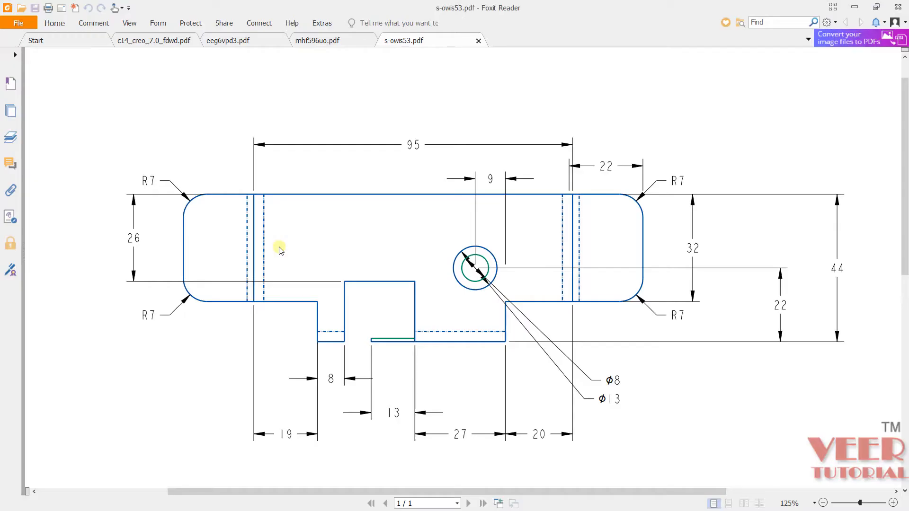
pyautogui.scroll(-6, 417, 217)
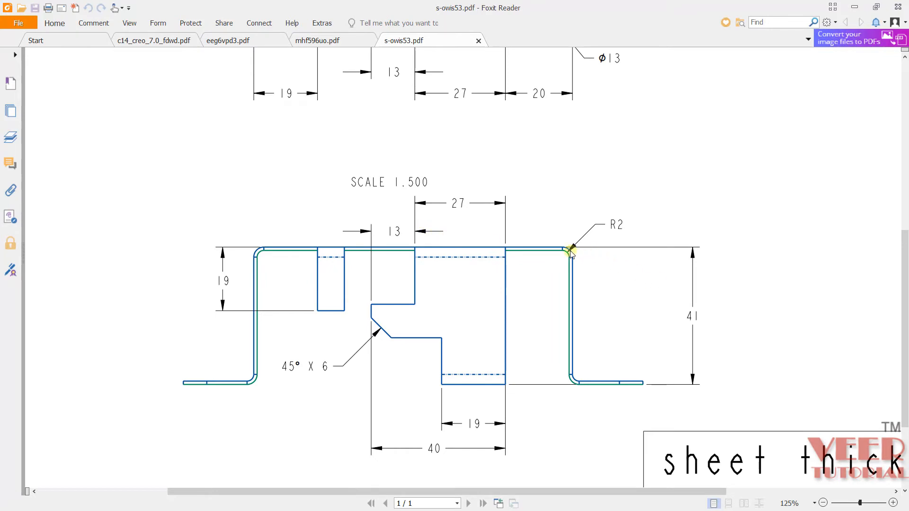
pyautogui.moveTo(689, 318); pyautogui.dragTo(700, 314)
pyautogui.click(681, 334)
pyautogui.scroll(8, 549, 265)
pyautogui.scroll(-7, 544, 270)
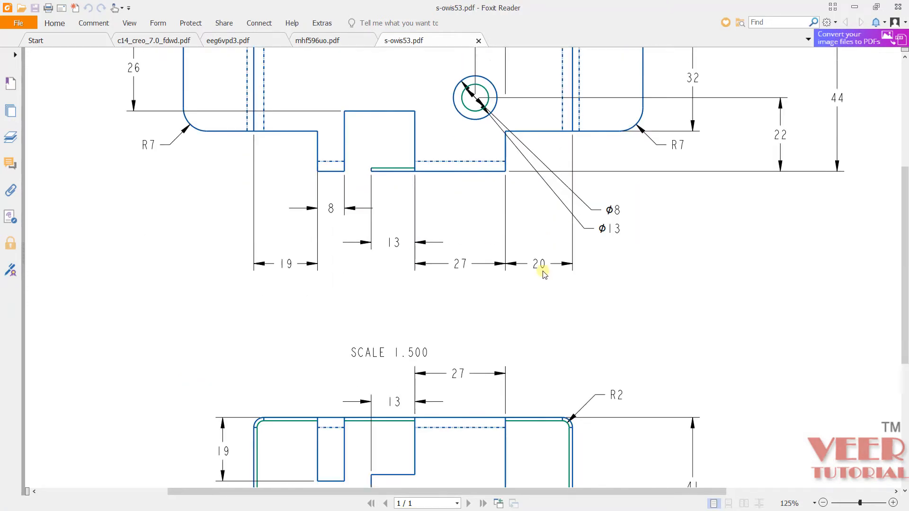
pyautogui.scroll(7, 616, 415)
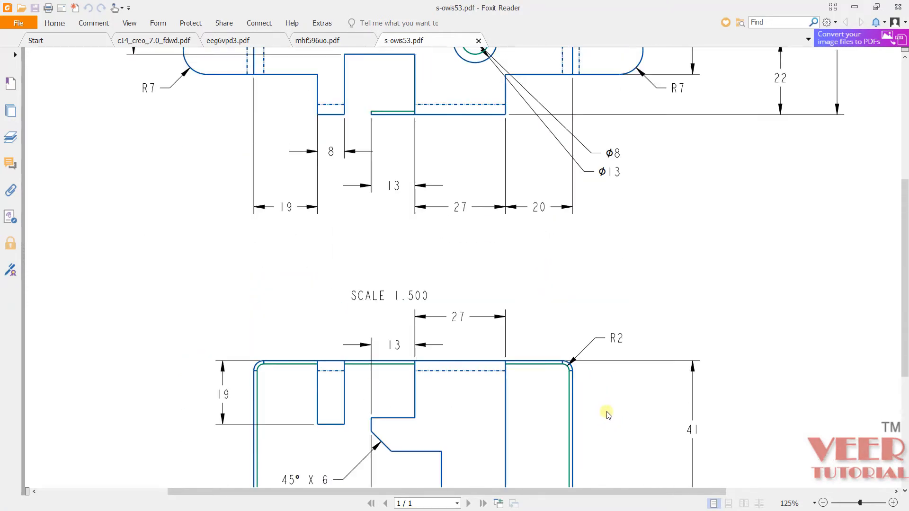
pyautogui.scroll(3, 613, 411)
pyautogui.doubleClick(606, 137)
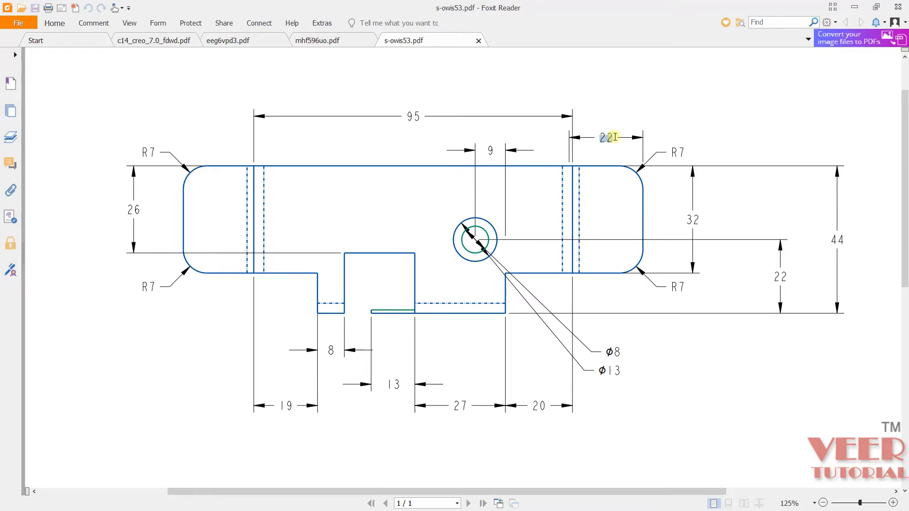
# Step: Switch back to Creo Parametric and attach a flange to the top edge of the base wall's right short side
pyautogui.hotkey('alt', 'Tab')
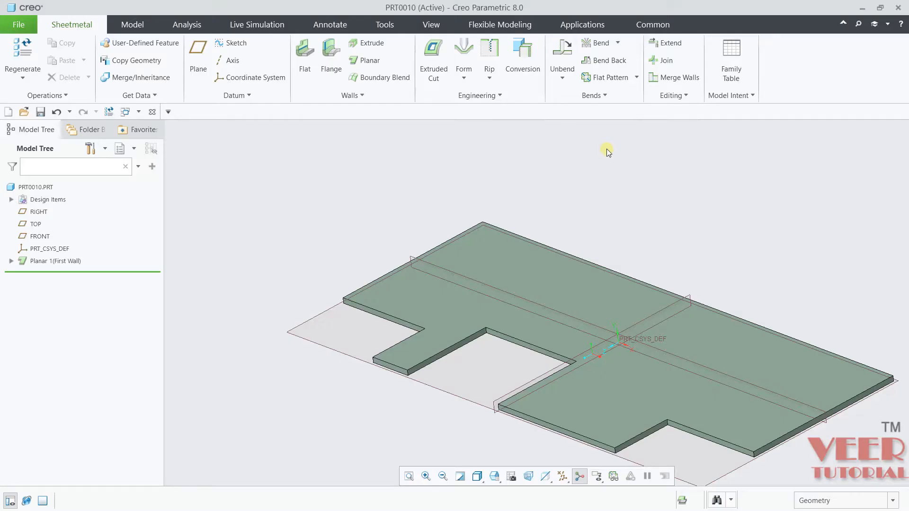
pyautogui.scroll(3, 441, 184)
pyautogui.scroll(-3, 616, 270)
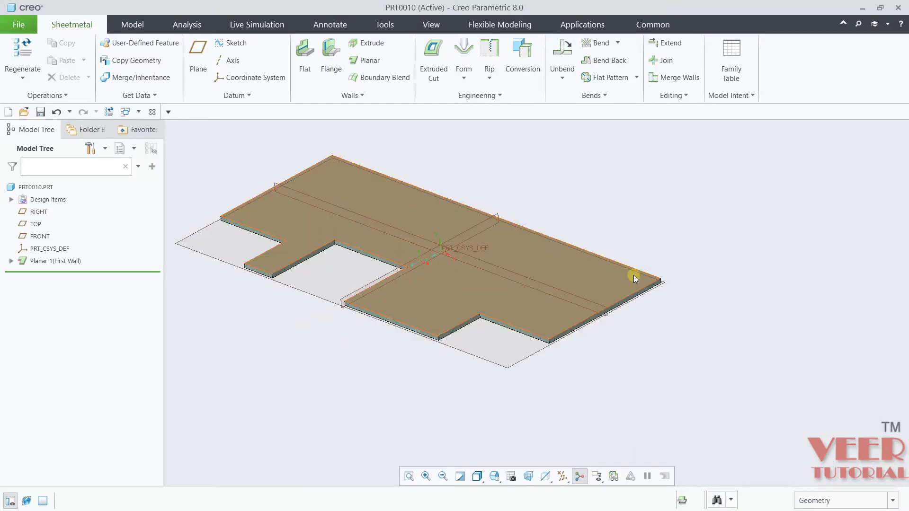
pyautogui.click(331, 52)
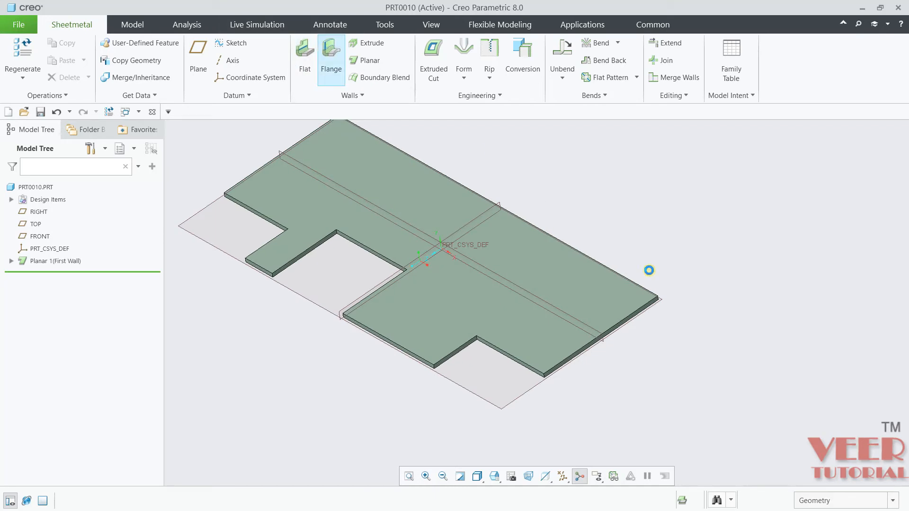
pyautogui.scroll(-5, 613, 381)
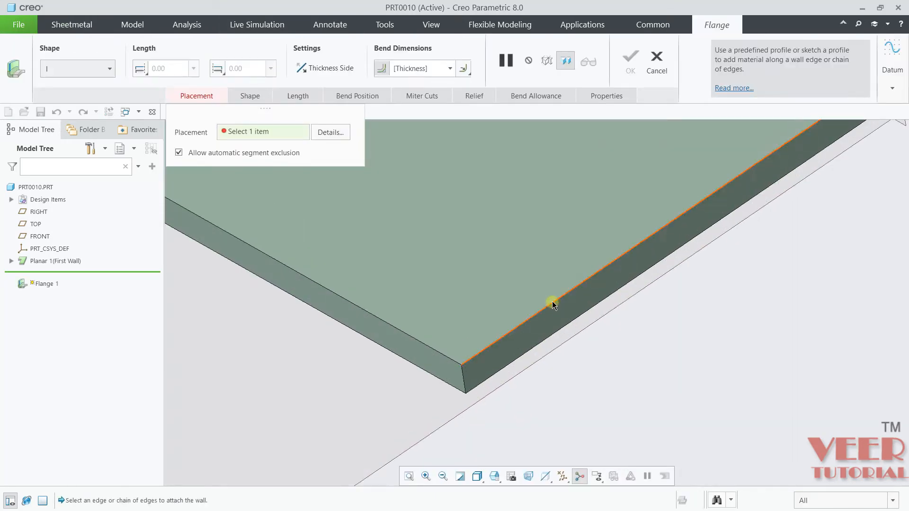
pyautogui.click(551, 302)
pyautogui.scroll(5, 500, 283)
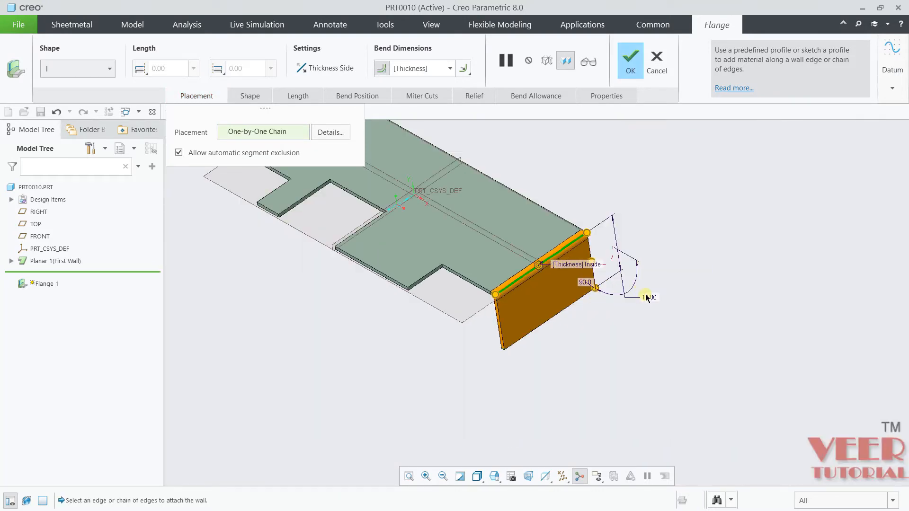
pyautogui.scroll(-2, 644, 297)
pyautogui.scroll(2, 703, 337)
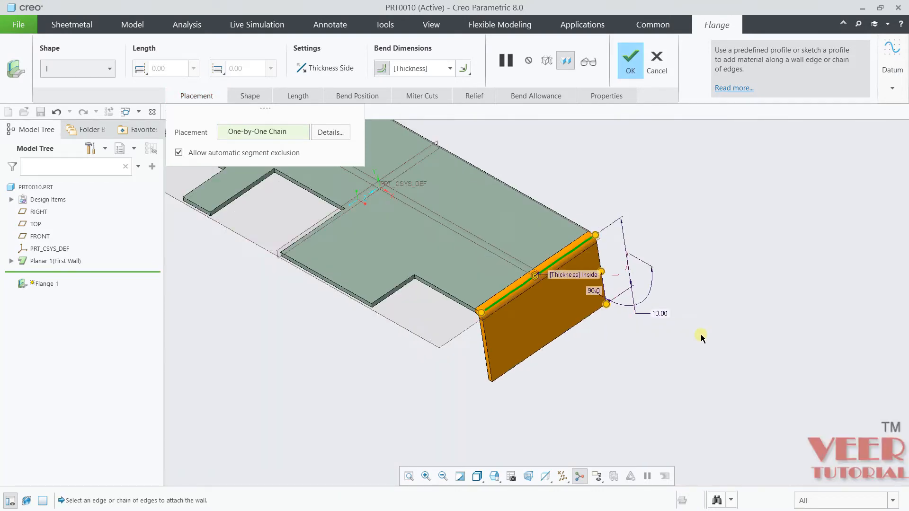
# Step: Set the side flange's height to 41 mm
pyautogui.click(250, 97)
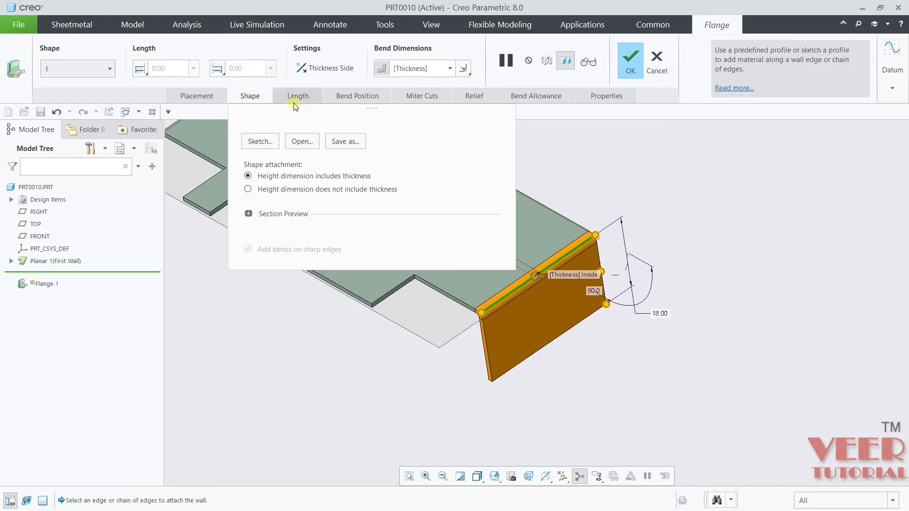
pyautogui.click(197, 96)
pyautogui.scroll(-3, 652, 316)
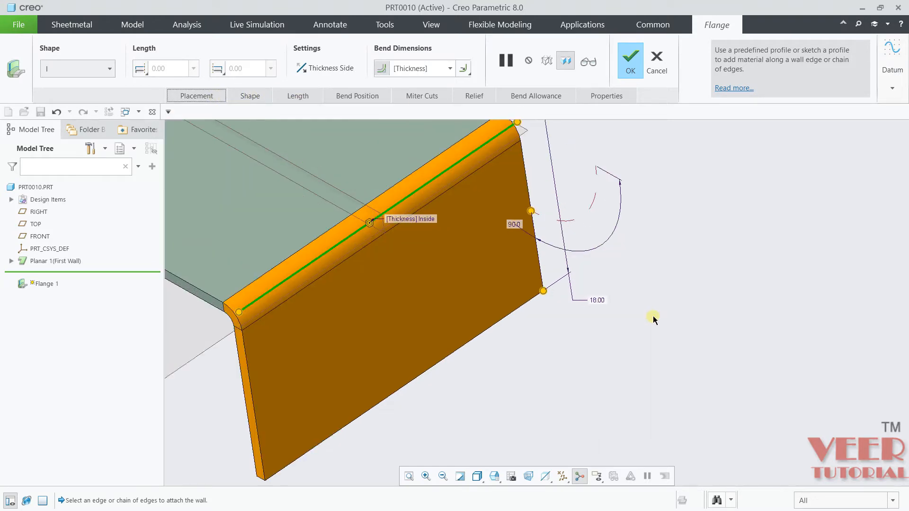
pyautogui.doubleClick(596, 301)
pyautogui.write('4')
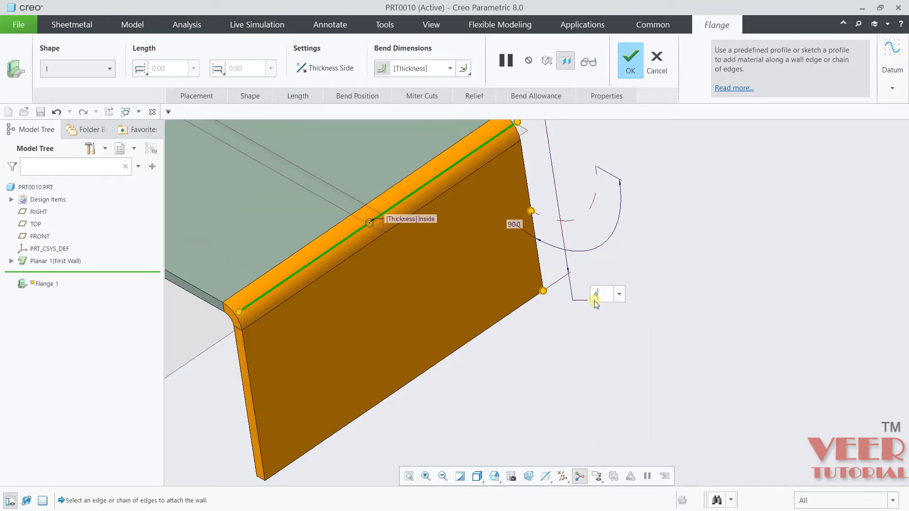
pyautogui.write('1')
pyautogui.press('Return')
pyautogui.scroll(3, 620, 280)
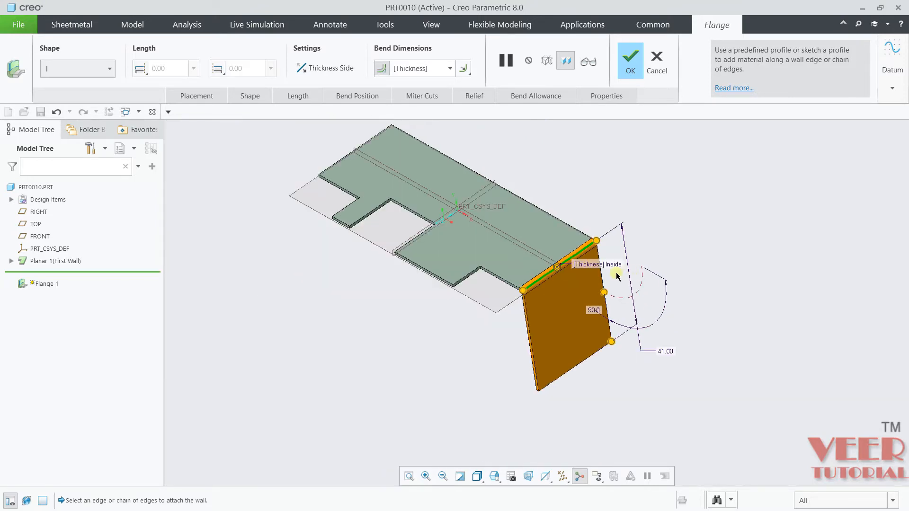
pyautogui.scroll(-2, 569, 255)
pyautogui.scroll(2, 569, 254)
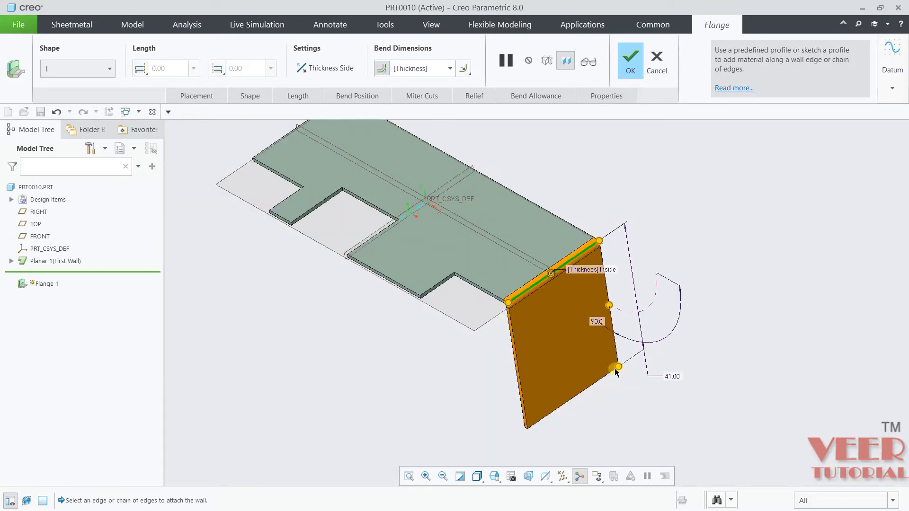
# Step: Set the side flange's inside bend radius to 2 mm and complete the flange
pyautogui.scroll(-2, 575, 329)
pyautogui.scroll(-4, 544, 258)
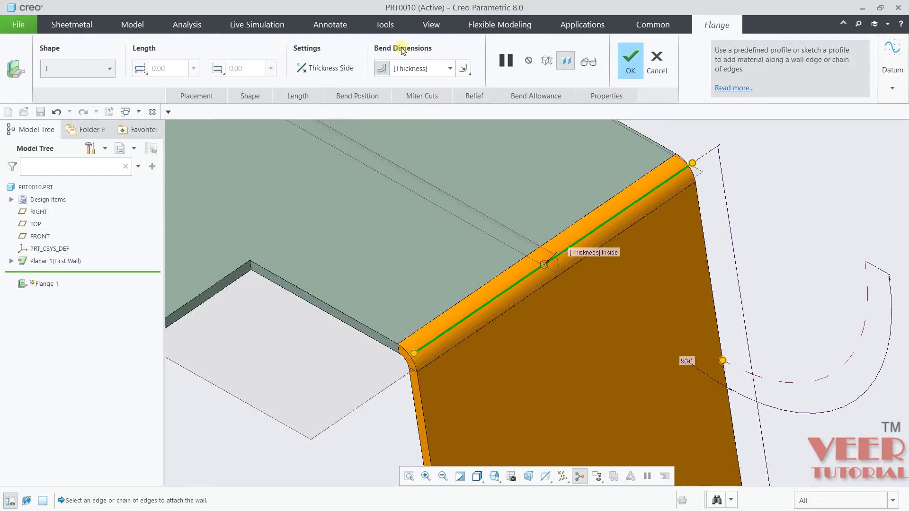
pyautogui.click(437, 68)
pyautogui.write('2')
pyautogui.press('Return')
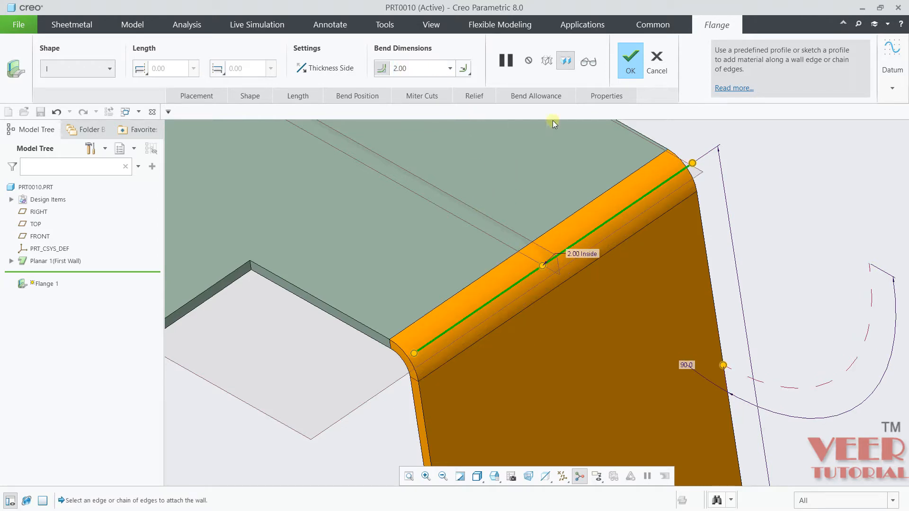
pyautogui.click(629, 57)
pyautogui.scroll(-5, 552, 266)
pyautogui.moveTo(552, 266); pyautogui.dragTo(676, 276, button='middle')
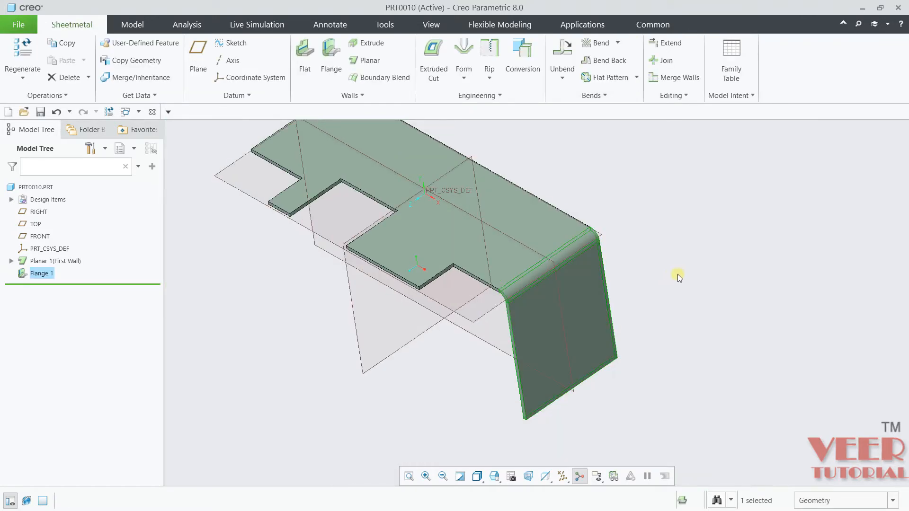
pyautogui.moveTo(701, 309); pyautogui.dragTo(730, 299, button='middle')
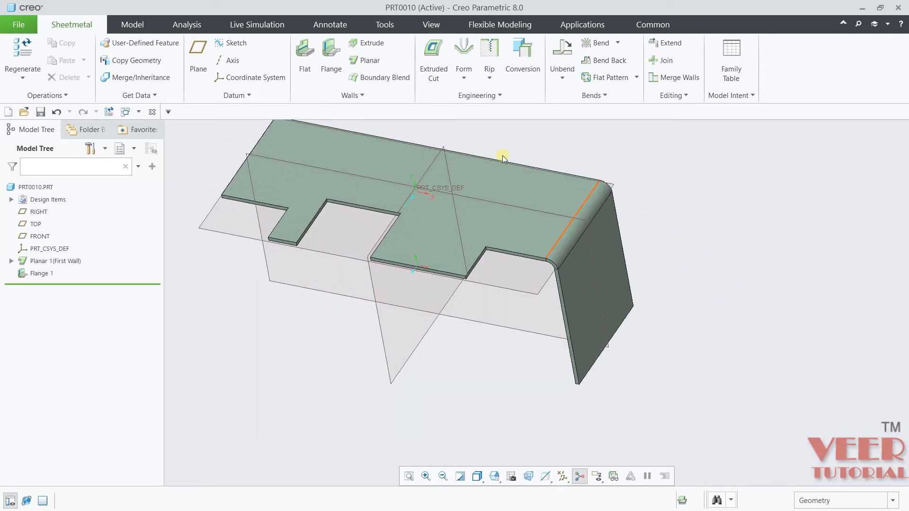
# Step: Start a second flange on the outer edge at the side flange's lower end
pyautogui.click(330, 48)
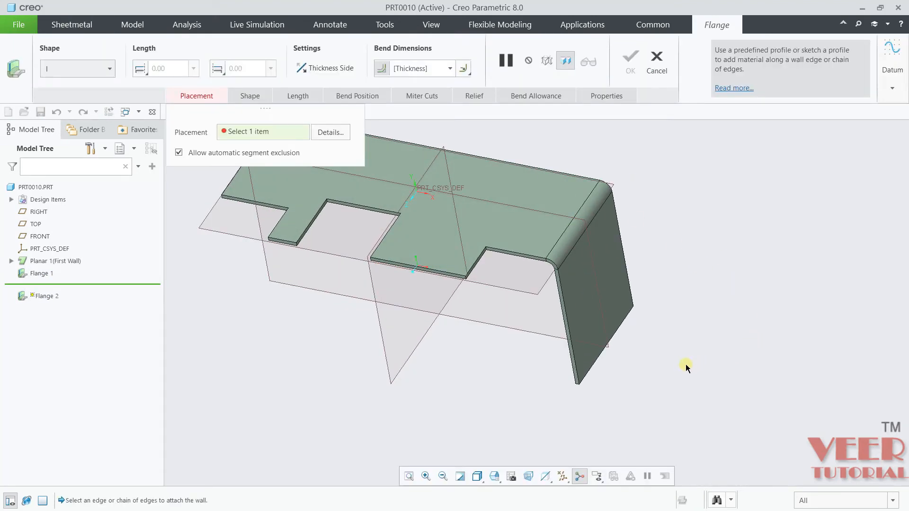
pyautogui.scroll(6, 507, 388)
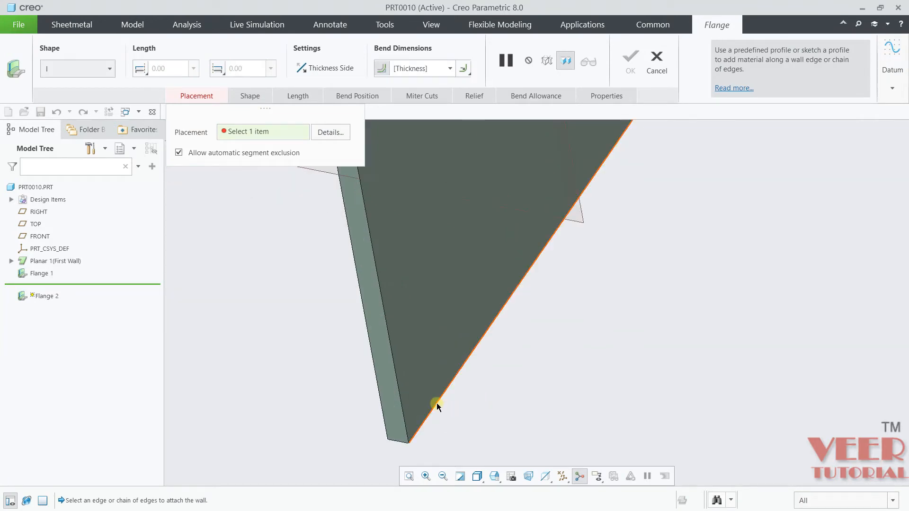
pyautogui.click(436, 402)
pyautogui.moveTo(436, 403); pyautogui.dragTo(402, 365, button='middle')
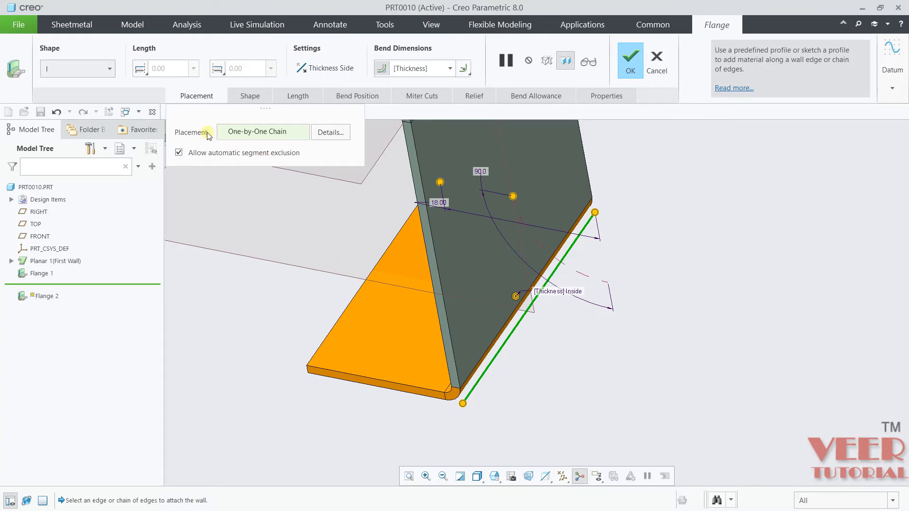
# Step: Remove the second flange's placement edge and attach it to the inner lower edge of the side flange, extending outward
pyautogui.click(263, 133)
pyautogui.rightClick(258, 134)
pyautogui.click(255, 140)
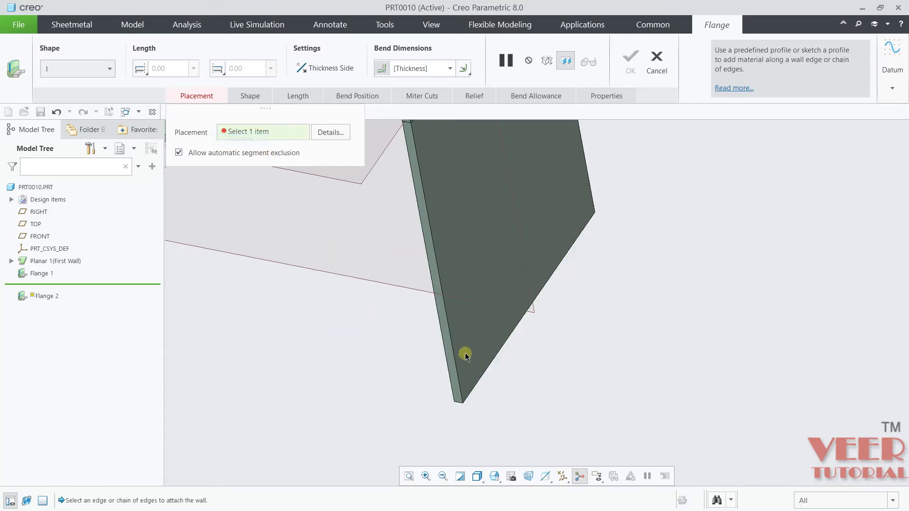
pyautogui.moveTo(464, 351); pyautogui.dragTo(487, 354, button='middle')
pyautogui.scroll(-3, 448, 401)
pyautogui.click(460, 379)
pyautogui.scroll(3, 488, 353)
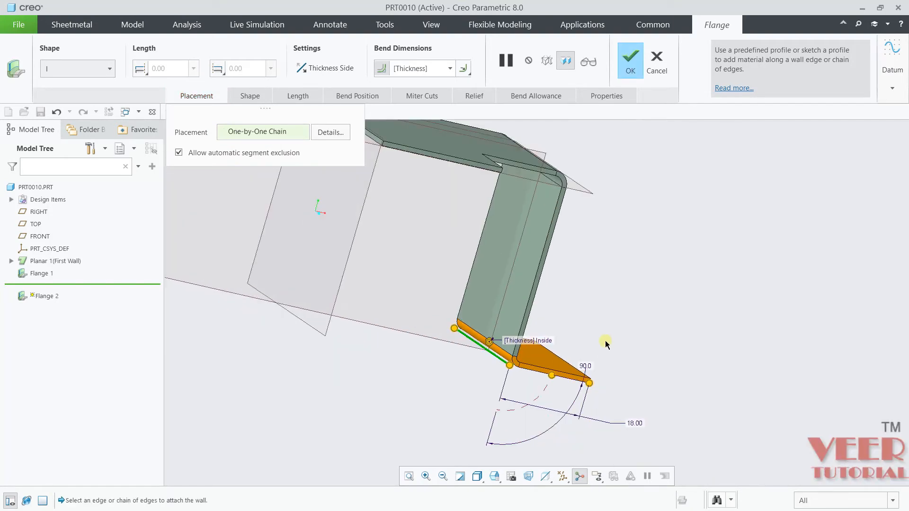
pyautogui.moveTo(603, 341); pyautogui.dragTo(558, 361, button='middle')
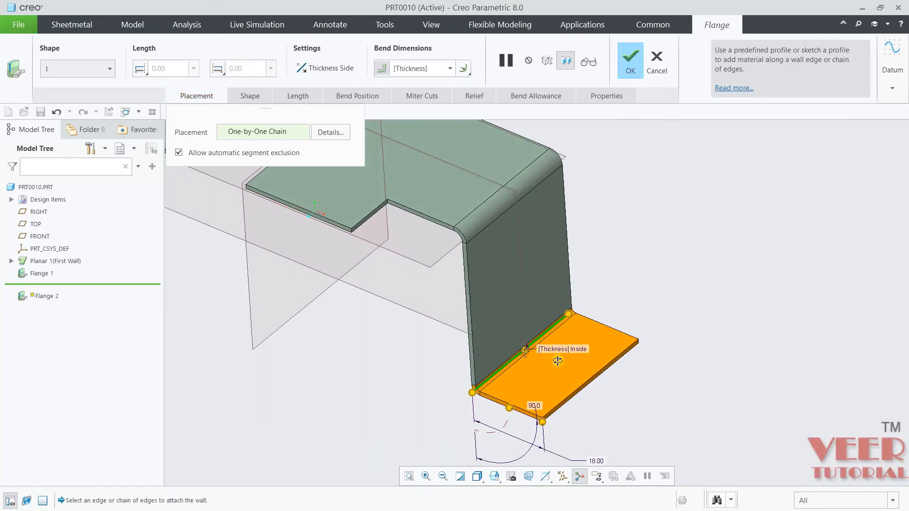
# Step: Set the outward foot flange's length to 22 mm
pyautogui.scroll(-5, 557, 447)
pyautogui.doubleClick(576, 427)
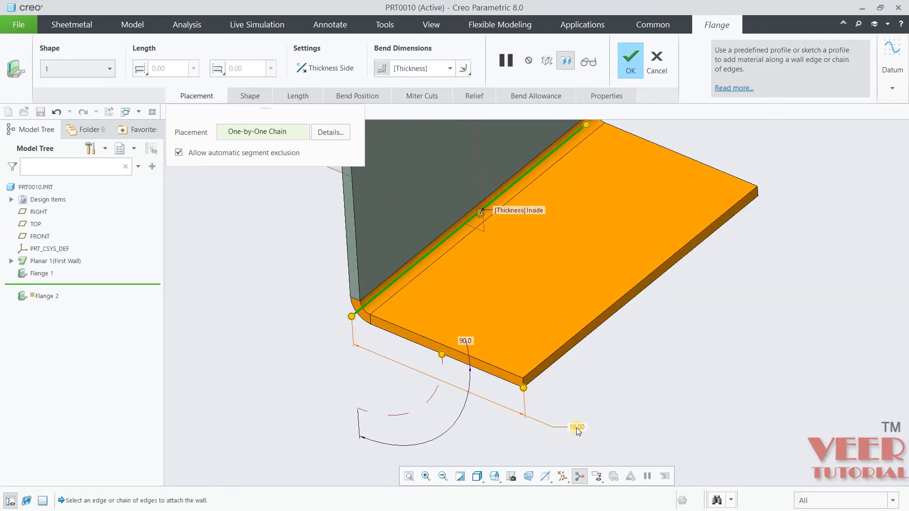
pyautogui.write('22')
pyautogui.press('Return')
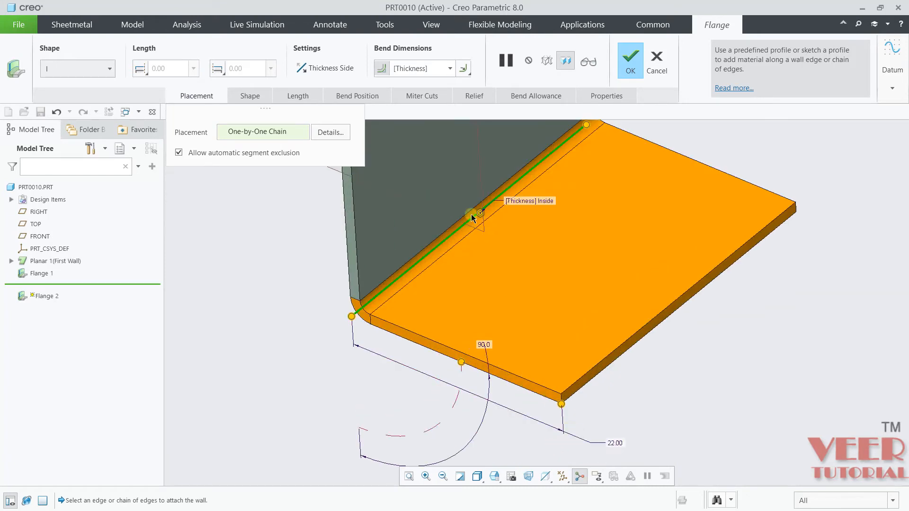
# Step: Set the foot flange's inside bend radius to 2 mm and complete the flange
pyautogui.click(435, 65)
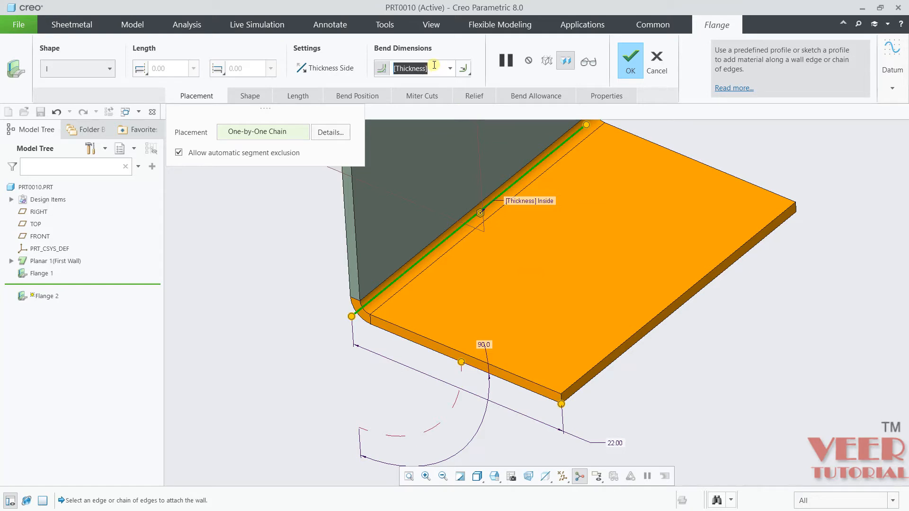
pyautogui.write('2')
pyautogui.press('Return')
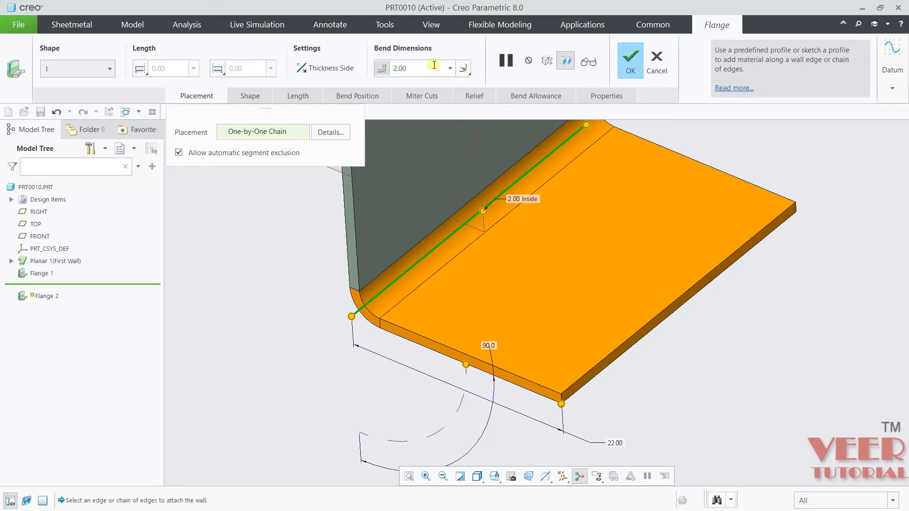
pyautogui.click(629, 64)
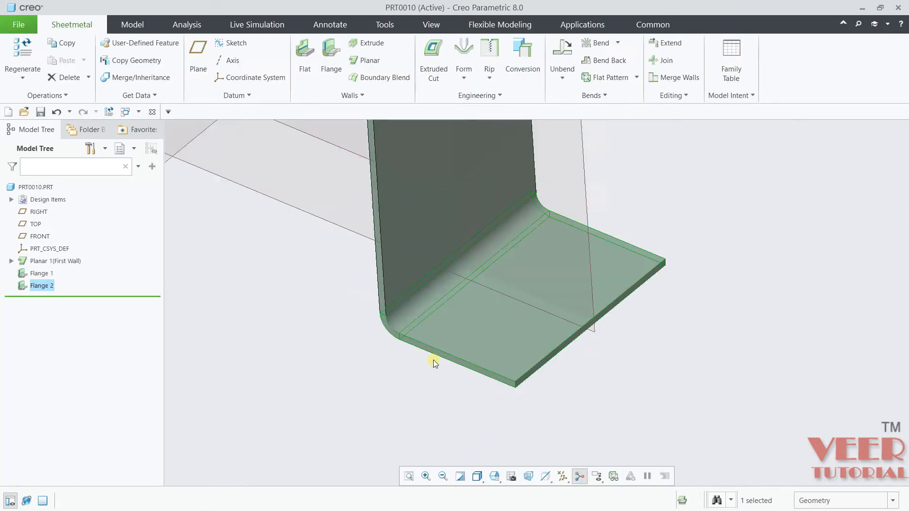
pyautogui.scroll(3, 624, 371)
pyautogui.click(624, 371)
pyautogui.scroll(3, 653, 366)
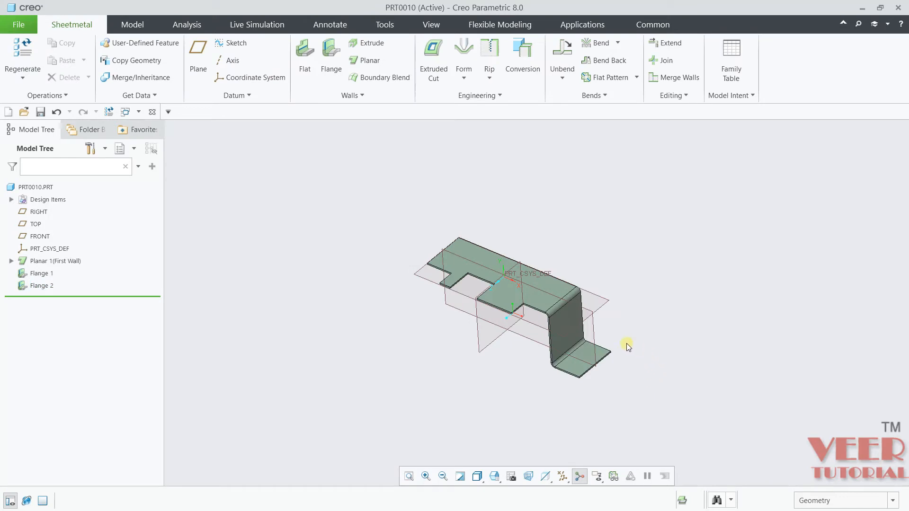
pyautogui.scroll(-3, 627, 346)
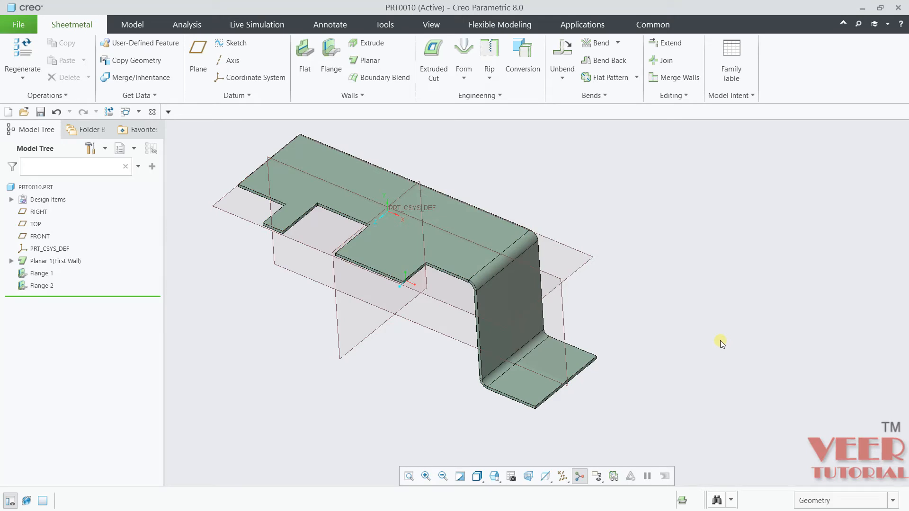
# Step: Mirror the side flange and its foot flange together about the RIGHT datum plane
pyautogui.click(47, 274)
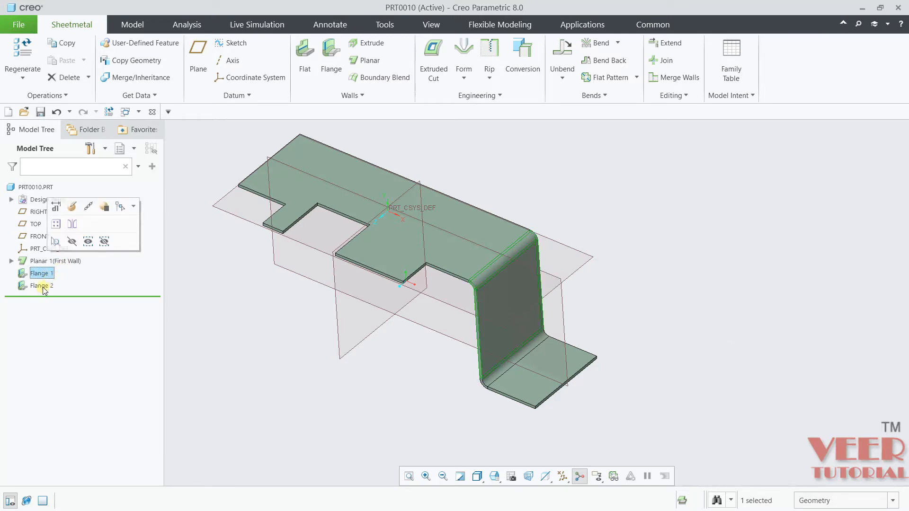
pyautogui.keyDown('ctrl'); pyautogui.click(42, 286); pyautogui.keyUp('ctrl')
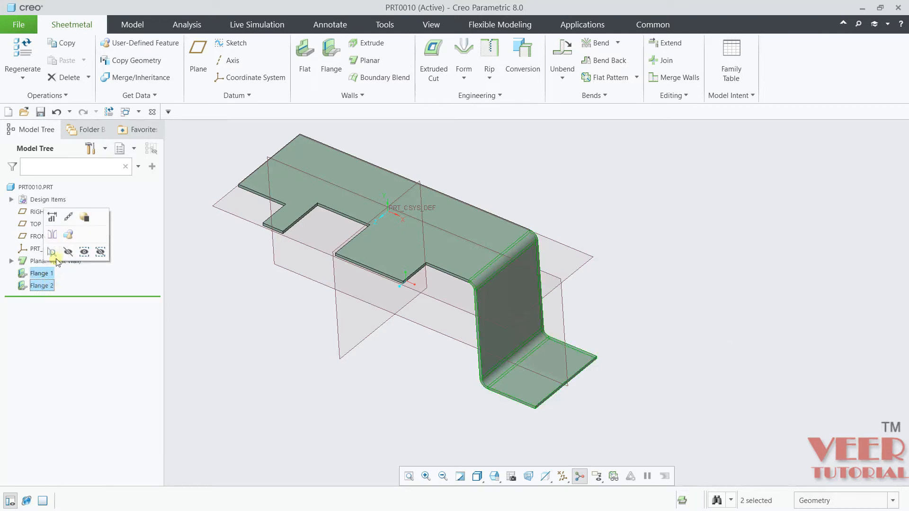
pyautogui.click(53, 234)
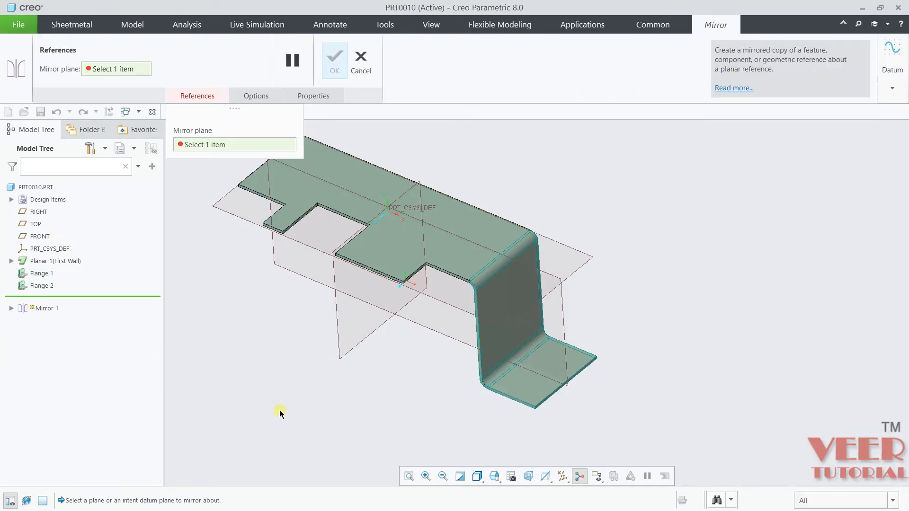
pyautogui.click(362, 341)
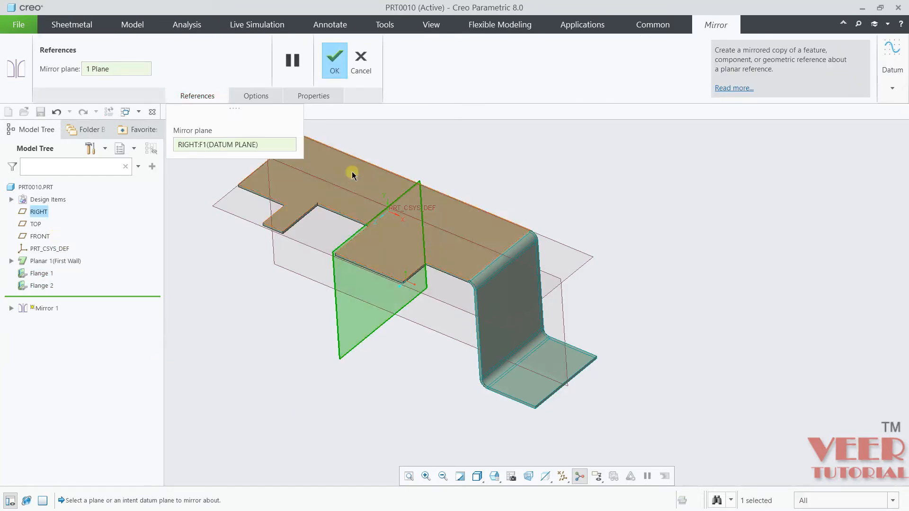
pyautogui.click(337, 73)
pyautogui.click(682, 287)
pyautogui.scroll(3, 676, 385)
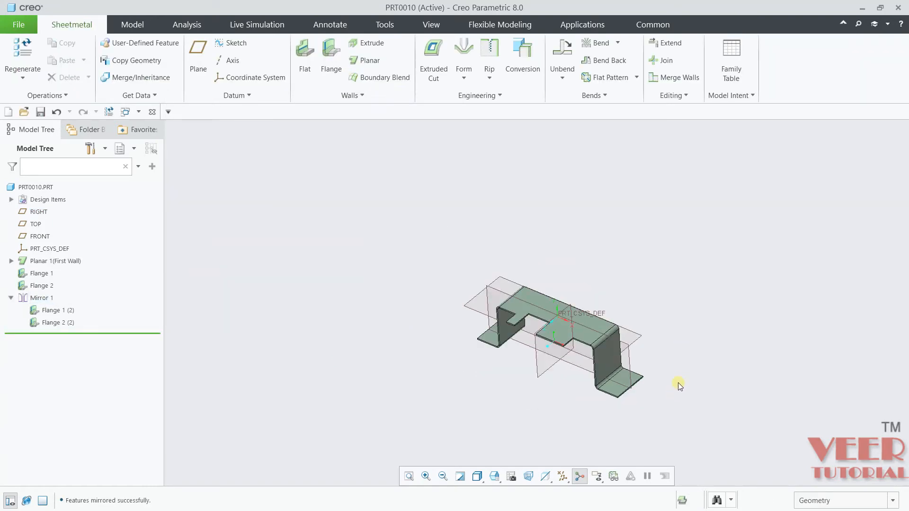
pyautogui.scroll(-3, 676, 380)
pyautogui.moveTo(674, 377); pyautogui.dragTo(633, 300, button='middle')
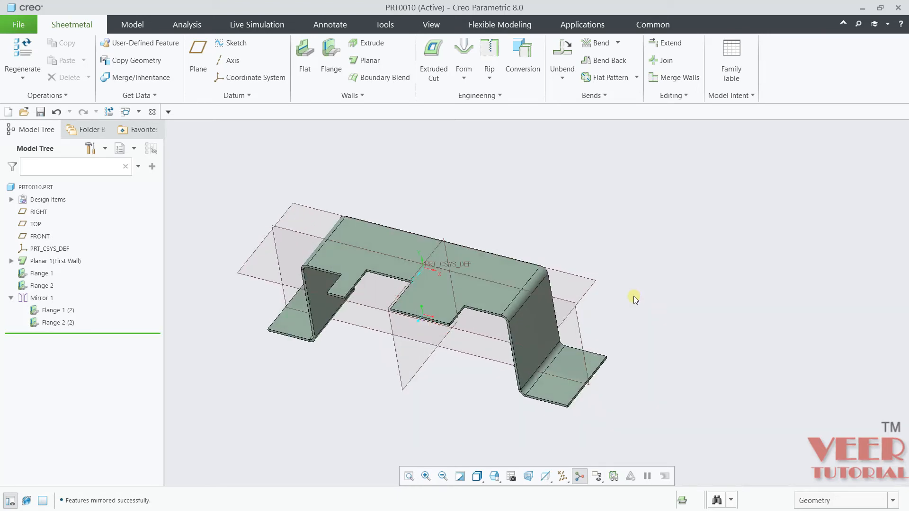
# Step: Check the narrow tab's length in the s-owis53.pdf front view and start a flange on that tab's outer edge in Creo
pyautogui.hotkey('alt', 'Tab')
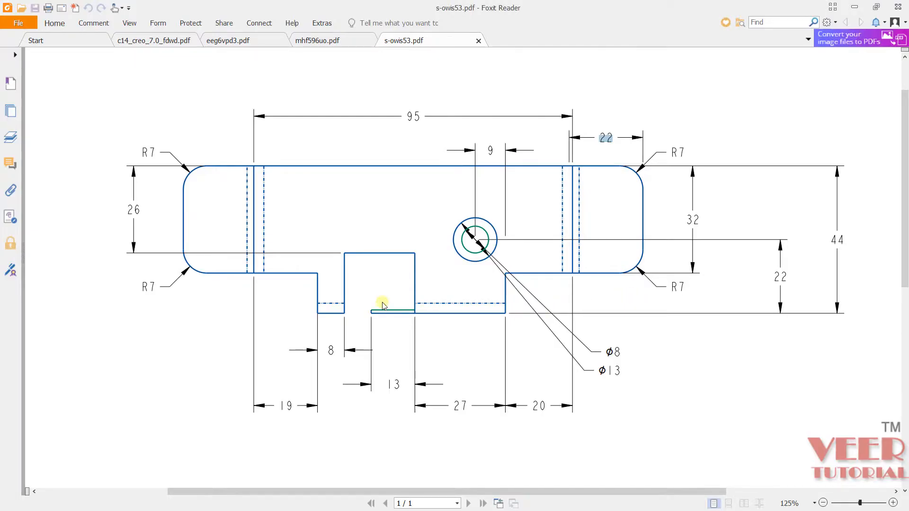
pyautogui.scroll(-5, 349, 285)
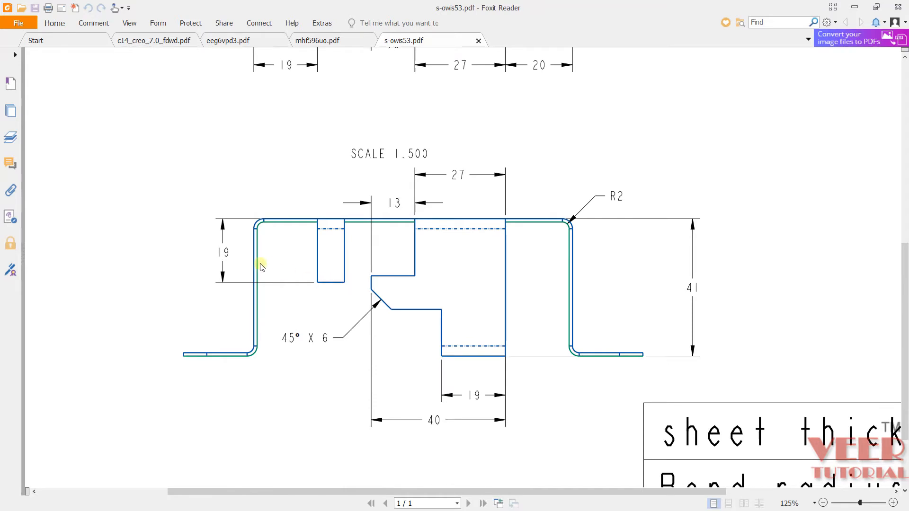
pyautogui.moveTo(218, 253); pyautogui.dragTo(229, 253)
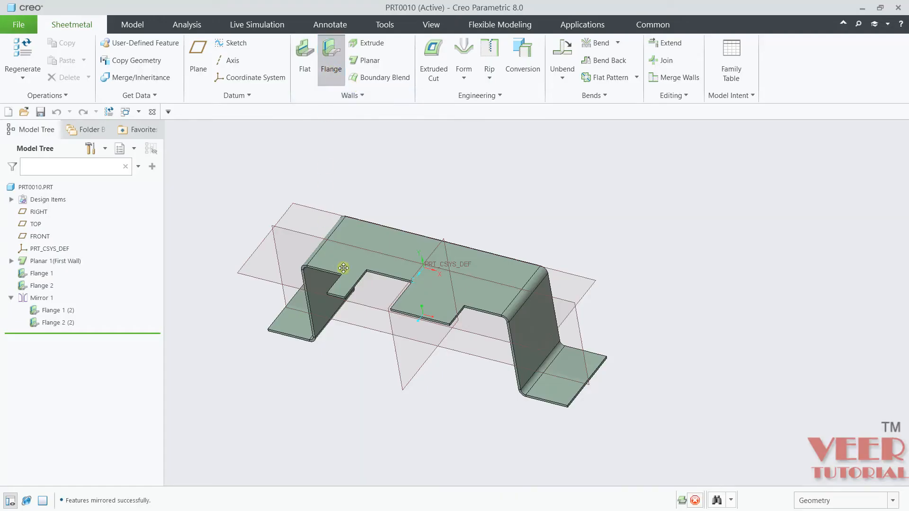
pyautogui.click(331, 49)
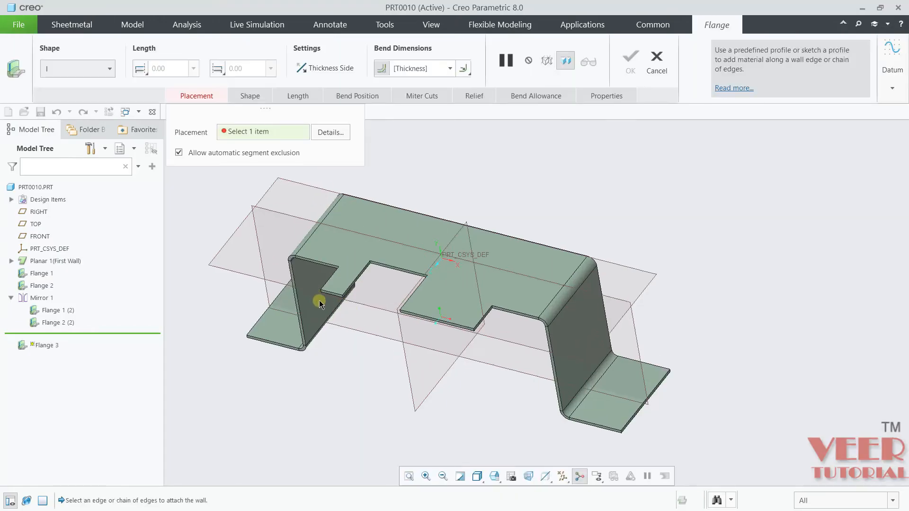
pyautogui.scroll(-6, 365, 282)
pyautogui.click(372, 282)
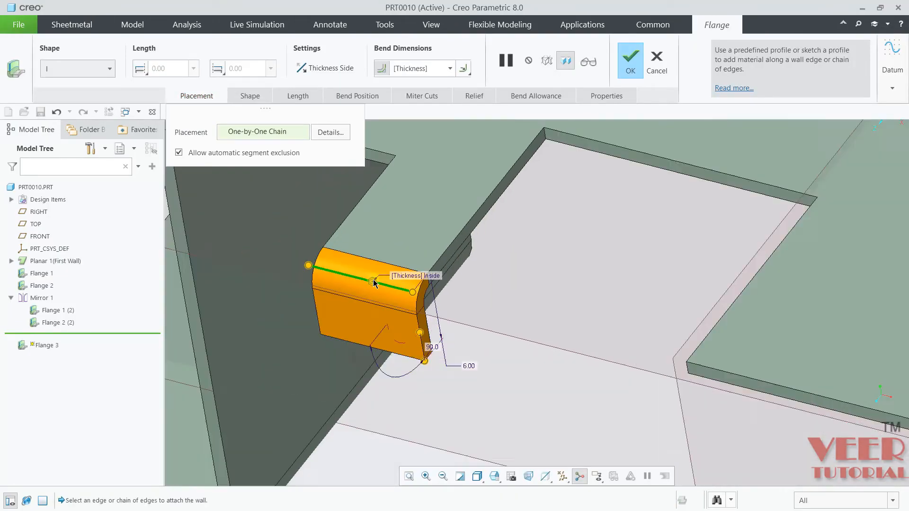
# Step: Set the length of the flange on the narrow tab to 19 mm
pyautogui.scroll(2, 373, 283)
pyautogui.doubleClick(459, 351)
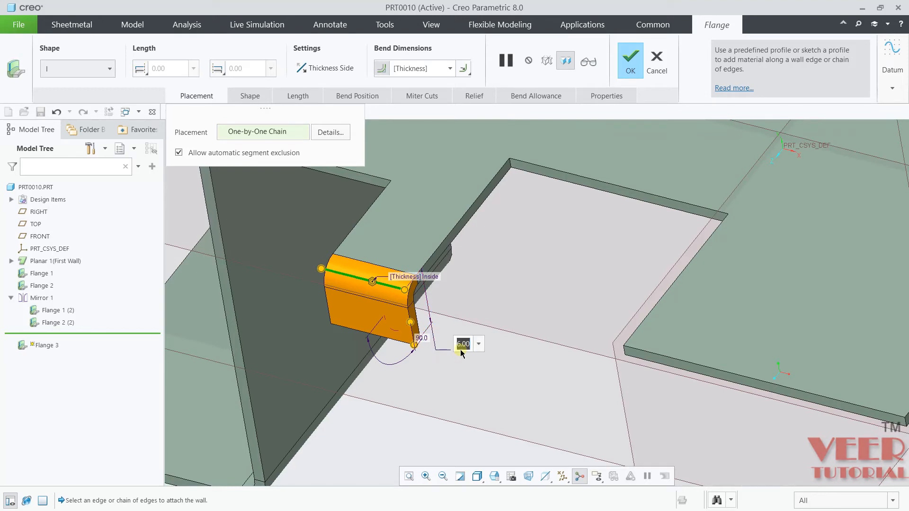
pyautogui.write('19')
pyautogui.press('Return')
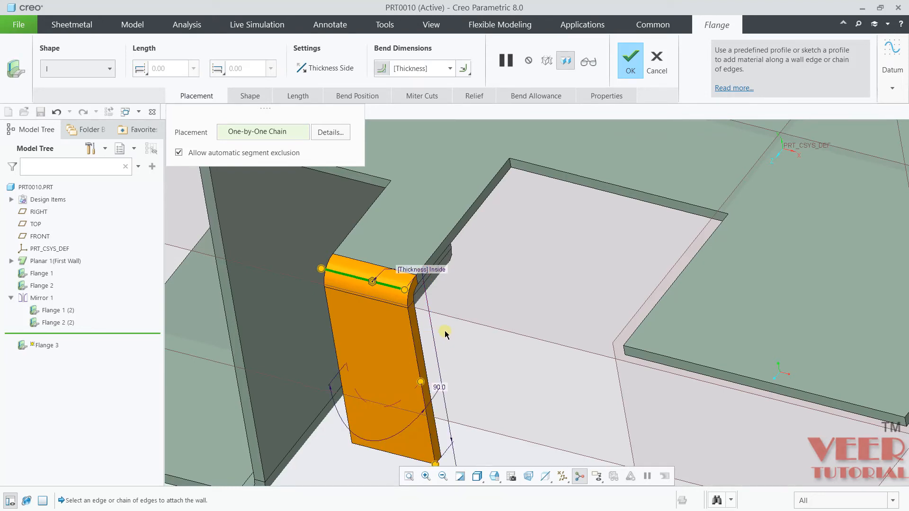
# Step: Give the narrow tab's flange a 2 mm inside bend radius and complete it
pyautogui.click(432, 68)
pyautogui.write('2')
pyautogui.press('Return')
pyautogui.click(630, 63)
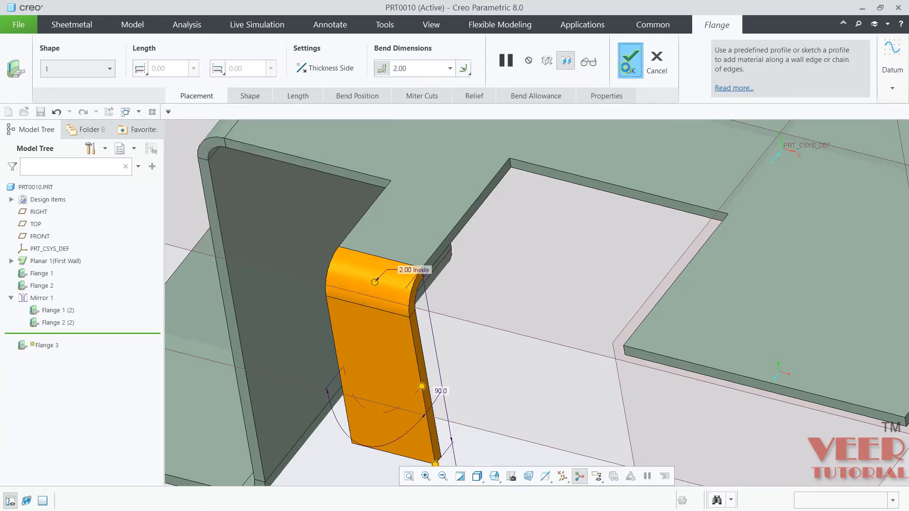
pyautogui.click(474, 382)
pyautogui.scroll(5, 441, 334)
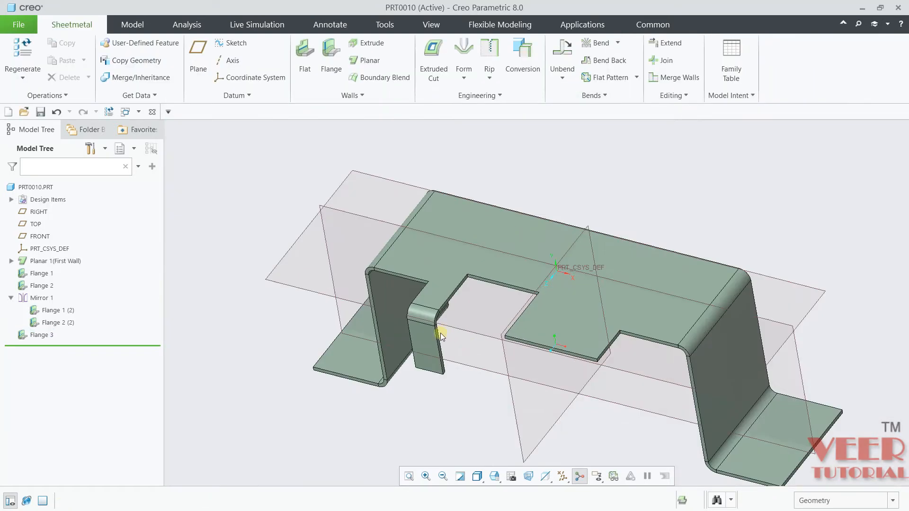
pyautogui.moveTo(449, 349); pyautogui.dragTo(463, 330, button='middle')
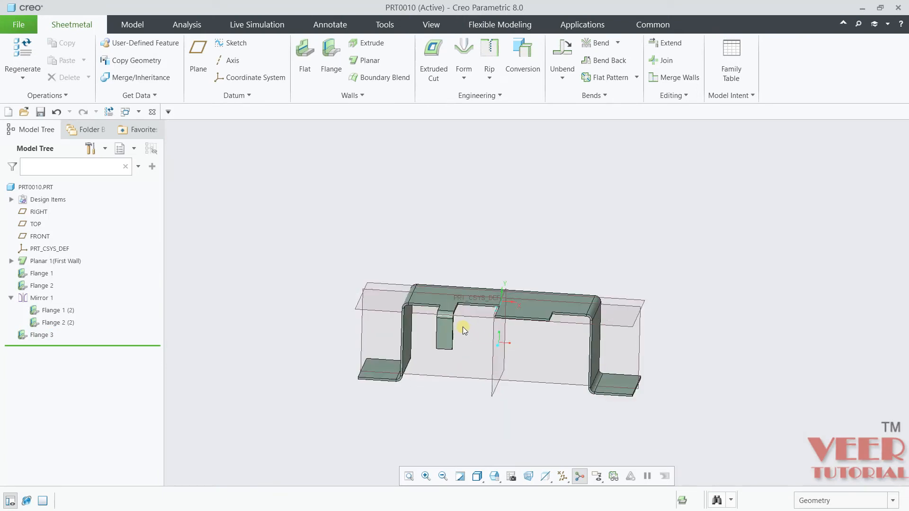
# Step: Examine the wide tab's profile dimensions in the s-owis53.pdf views and the PowerPoint drawing slide, and return to Creo
pyautogui.hotkey('alt', 'Tab')
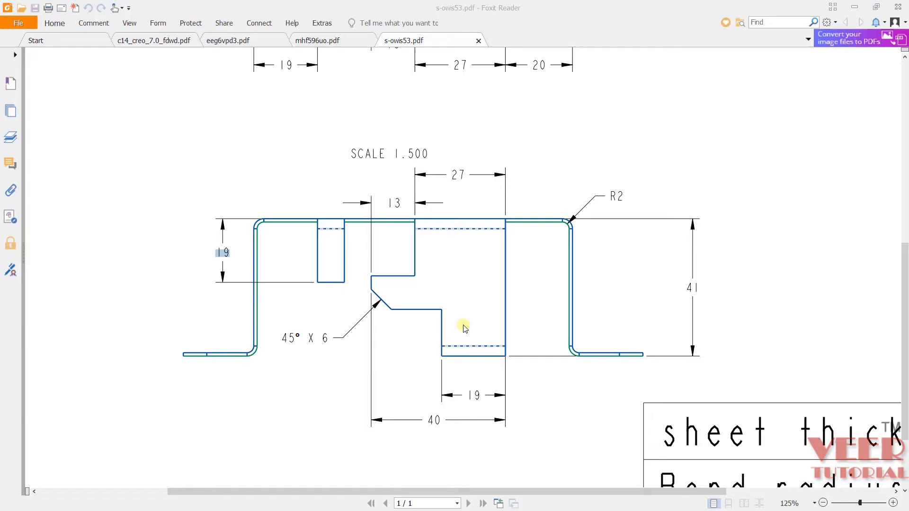
pyautogui.scroll(3, 460, 287)
pyautogui.scroll(2, 461, 287)
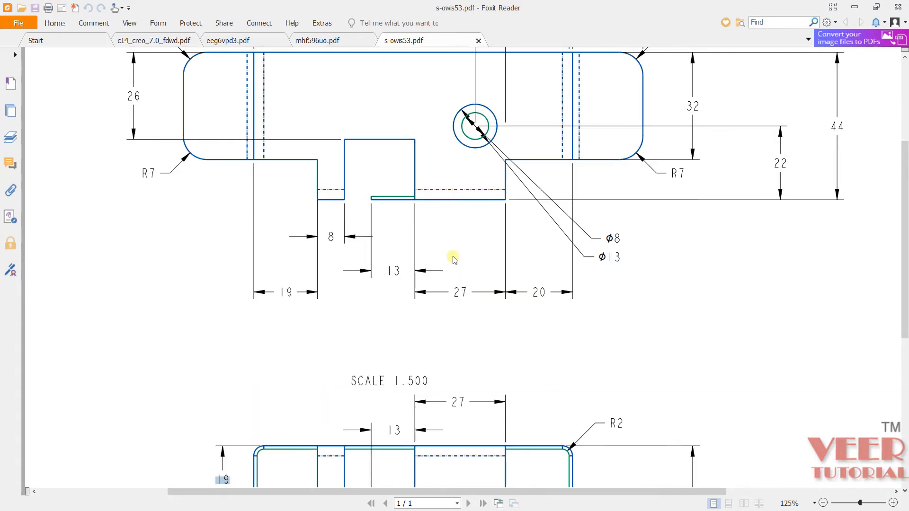
pyautogui.scroll(-6, 432, 284)
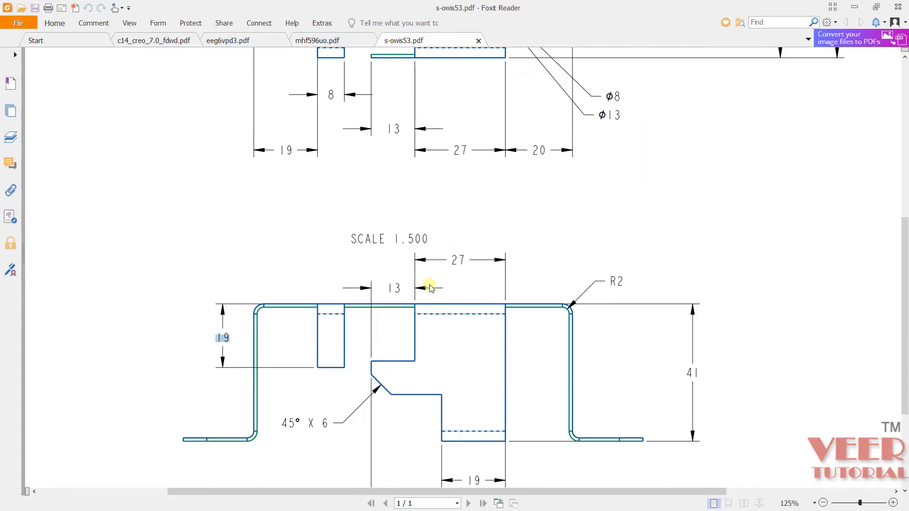
pyautogui.moveTo(450, 117); pyautogui.dragTo(467, 119)
pyautogui.moveTo(467, 337); pyautogui.dragTo(475, 337)
pyautogui.moveTo(429, 363); pyautogui.dragTo(439, 363)
pyautogui.hotkey('alt', 'Tab')
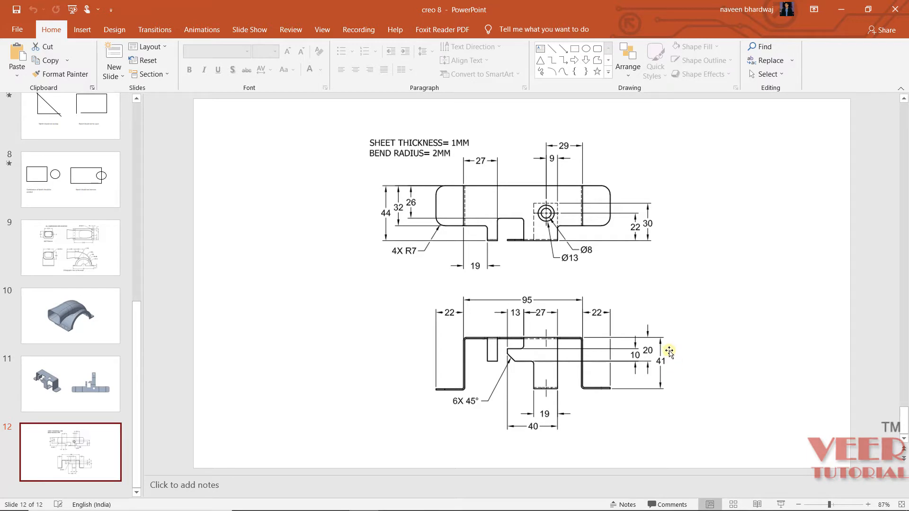
pyautogui.hotkey('alt', 'Tab')
# Step: Start a rectangular Flat wall on the outer edge of the wide middle tab, at 90 degrees
pyautogui.click(304, 60)
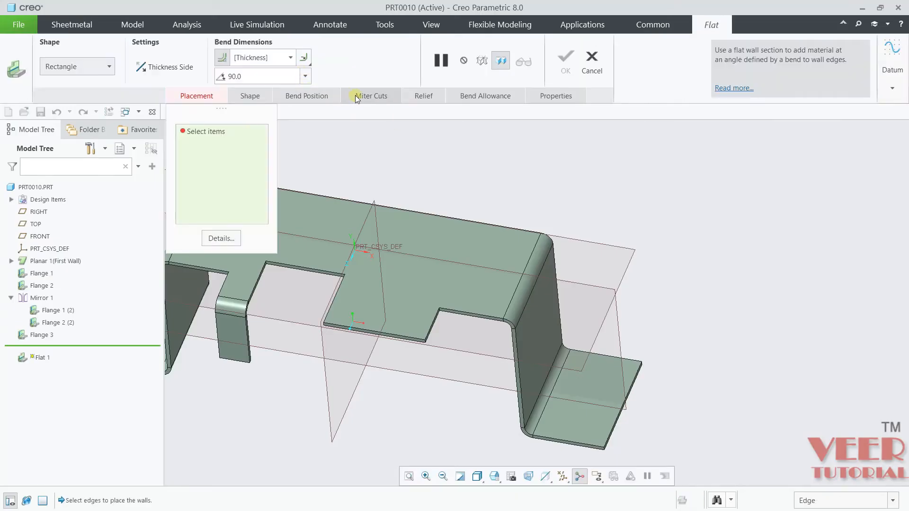
pyautogui.scroll(-3, 411, 324)
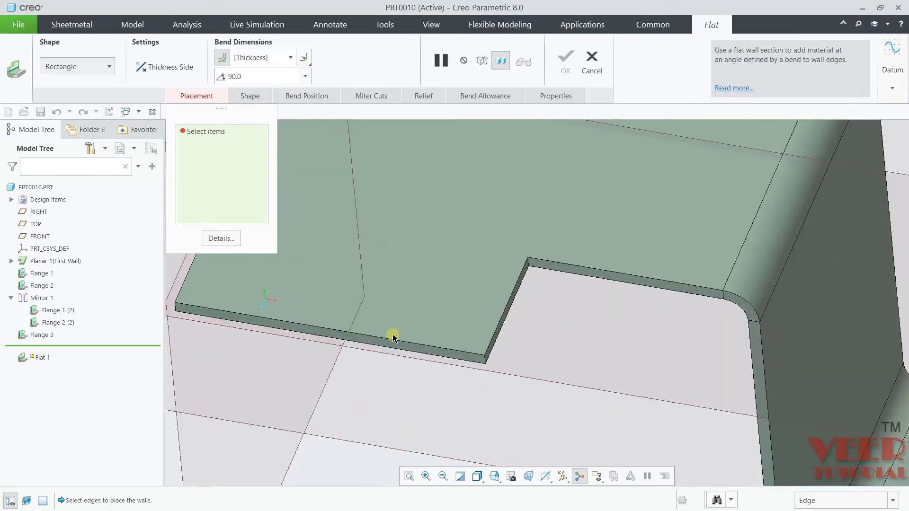
pyautogui.click(391, 343)
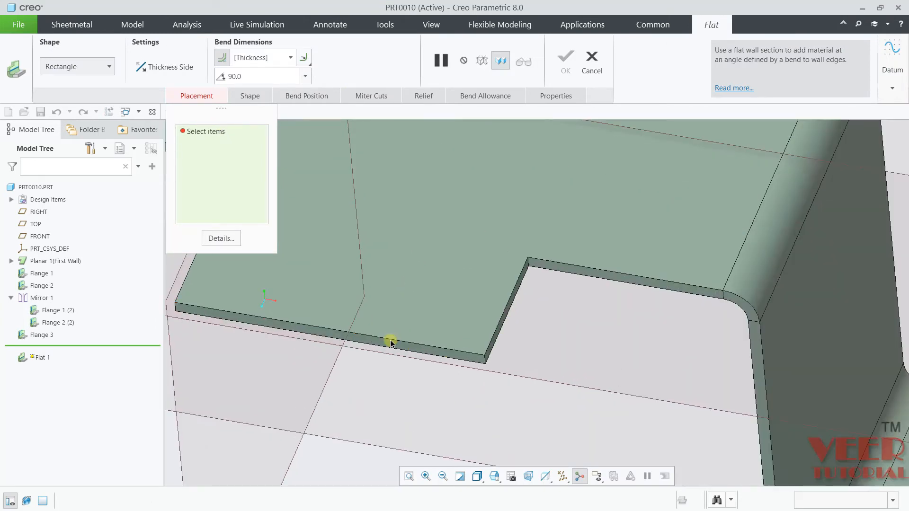
pyautogui.scroll(3, 479, 339)
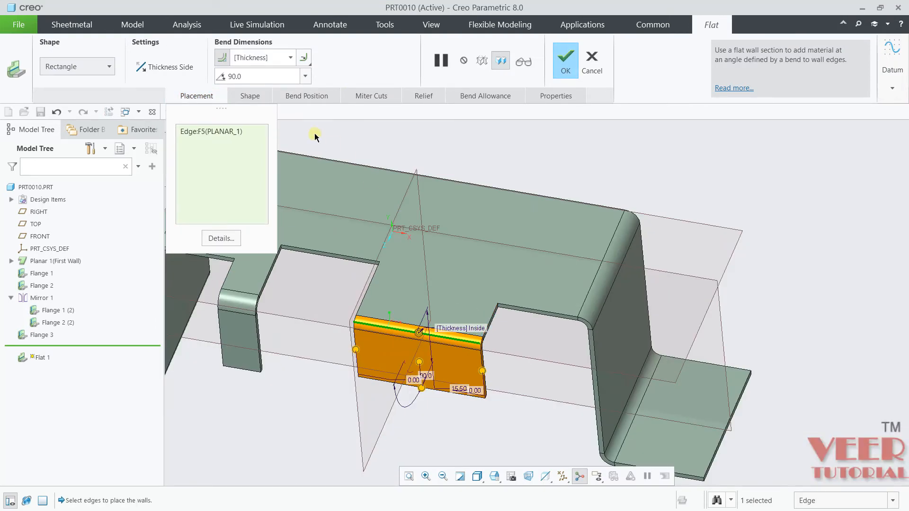
# Step: Open the flat wall's shape for sketching and set the rectangle's height to 41 mm
pyautogui.click(257, 94)
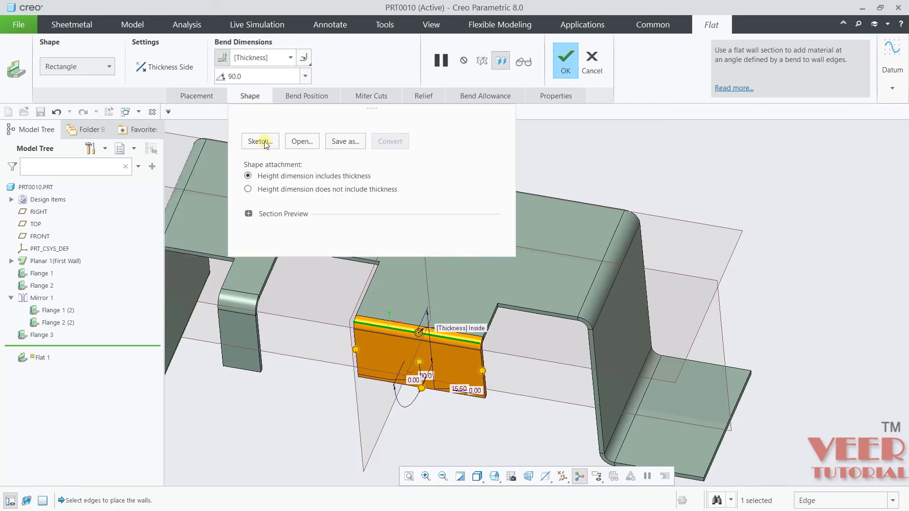
pyautogui.click(263, 143)
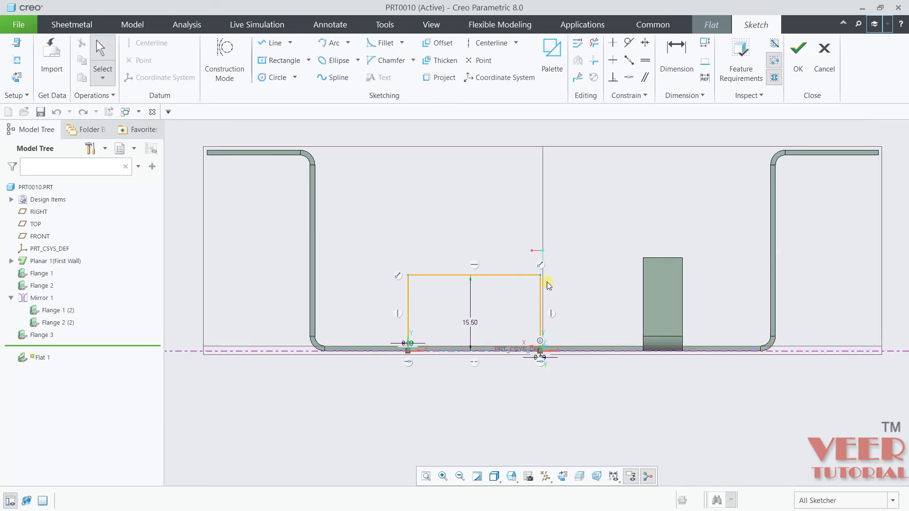
pyautogui.scroll(3, 516, 283)
pyautogui.doubleClick(428, 361)
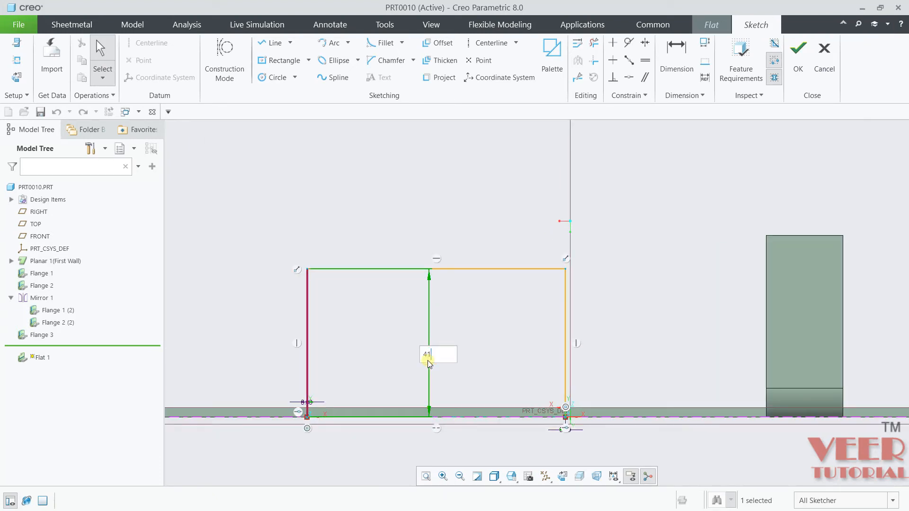
pyautogui.write('41')
pyautogui.press('Return')
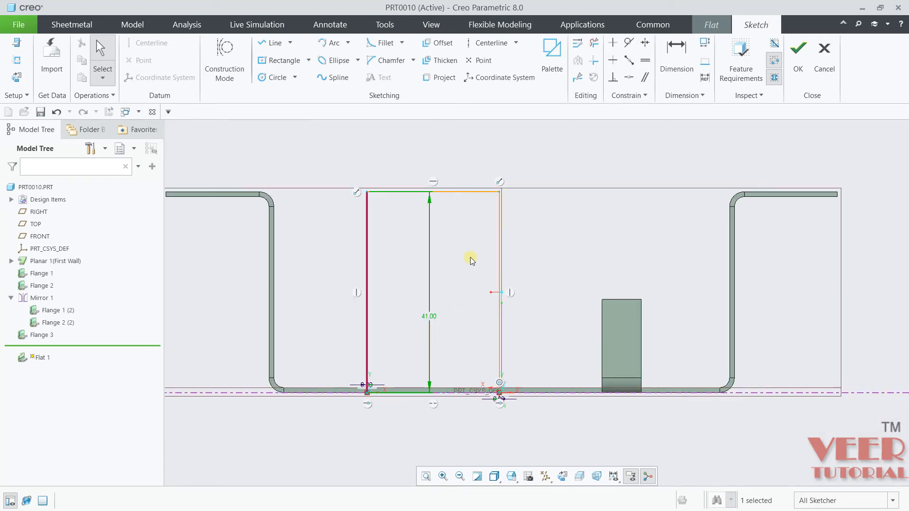
# Step: Sketch a stepped line chain from the rectangle's upper edge, about 15 mm down, 22 mm across and 14 mm down, ending on its nearer vertical side
pyautogui.click(271, 43)
pyautogui.click(458, 193)
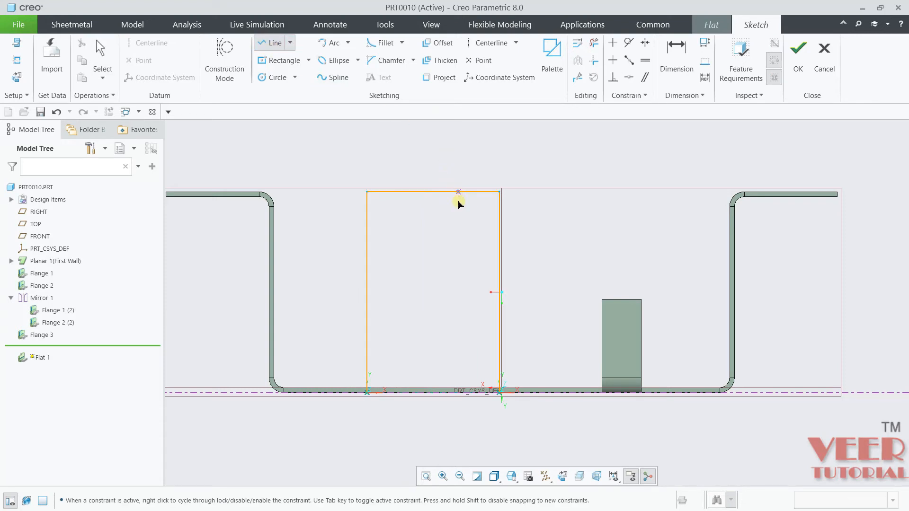
pyautogui.click(458, 268)
pyautogui.click(564, 267)
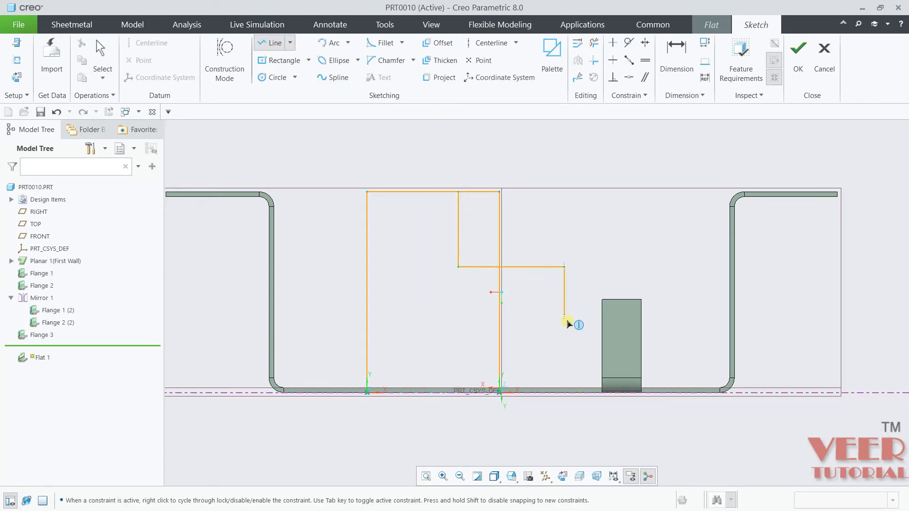
pyautogui.click(565, 337)
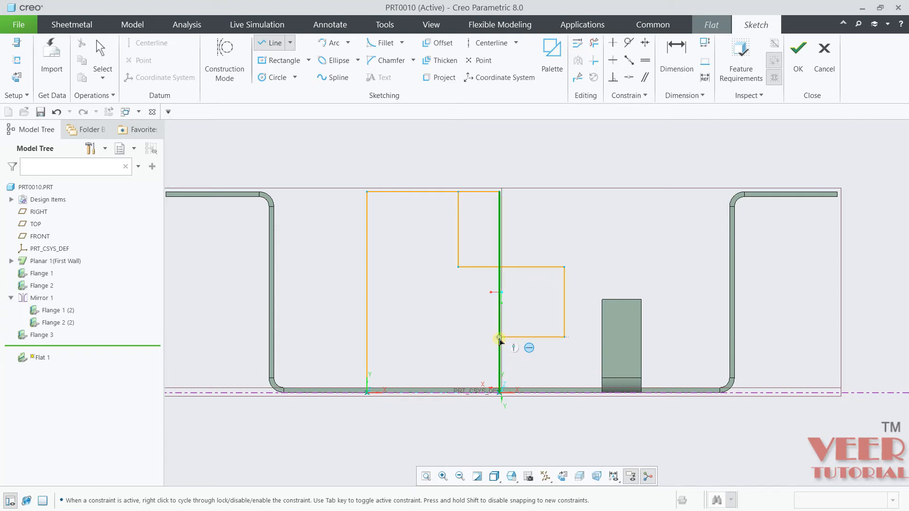
pyautogui.click(499, 337)
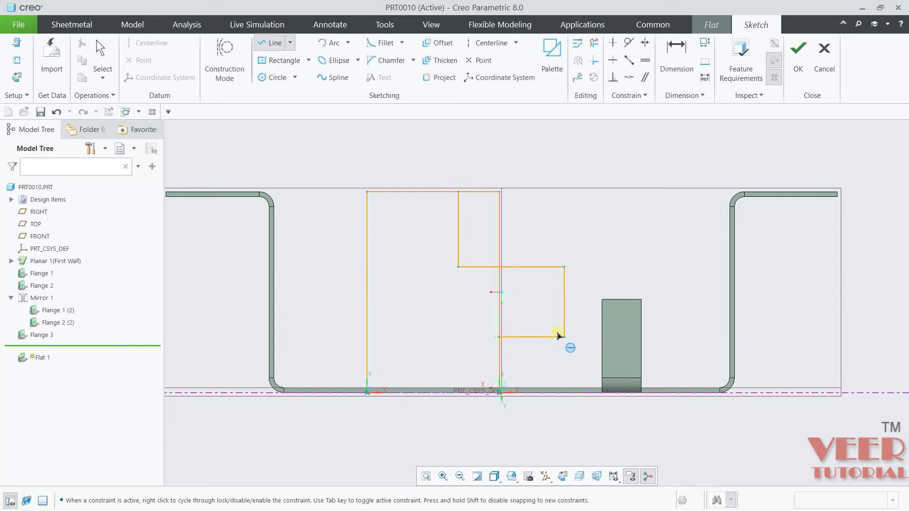
pyautogui.moveTo(562, 339); pyautogui.dragTo(560, 341, button='middle')
pyautogui.moveTo(599, 301); pyautogui.dragTo(449, 240, button='middle')
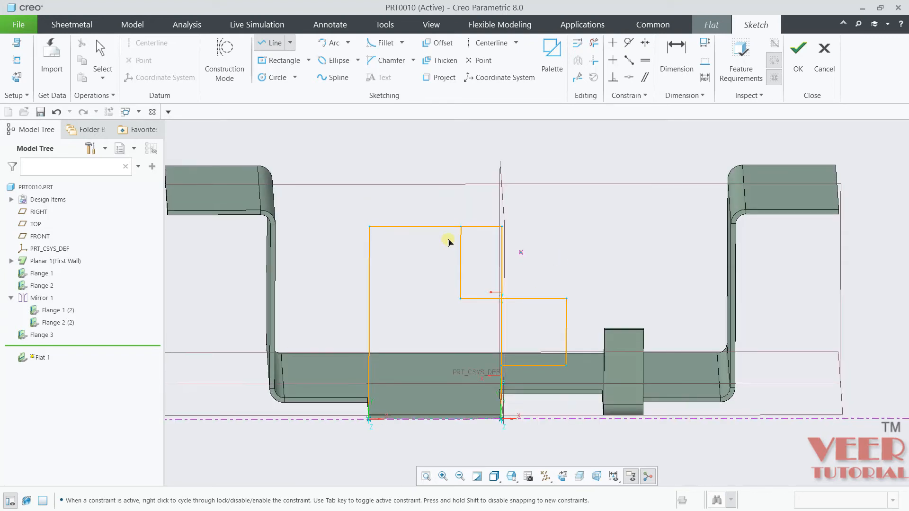
pyautogui.click(17, 78)
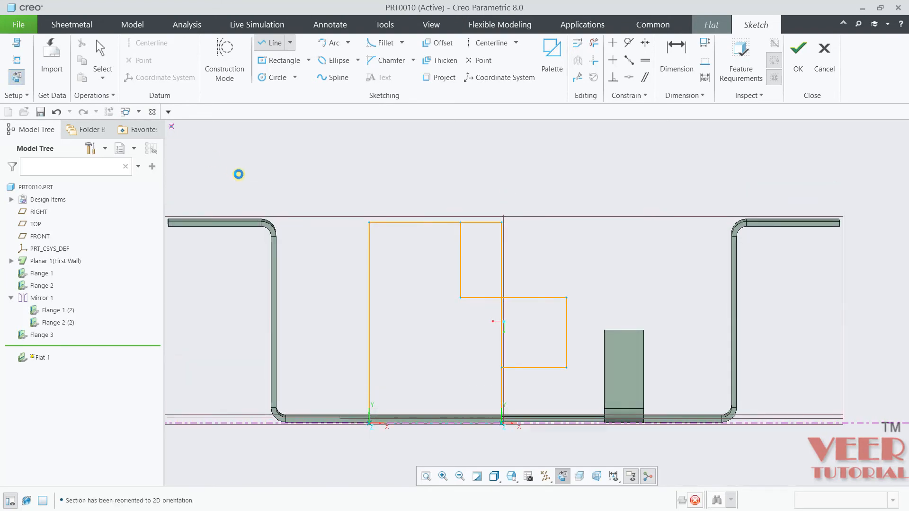
pyautogui.middleClick(612, 389)
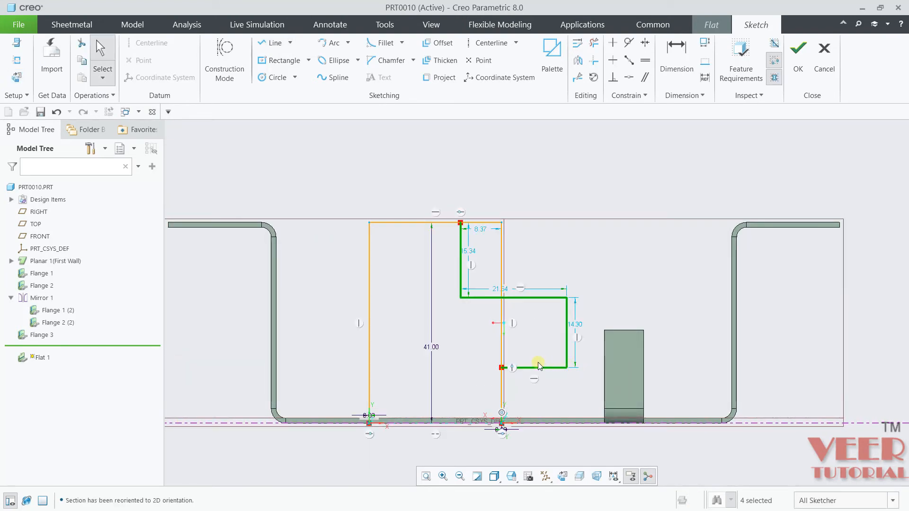
# Step: Check the PowerPoint drawing, dimension the profile's overall width as 40 mm, and set the protruding side tab's height to 10 mm
pyautogui.hotkey('alt', 'Tab')
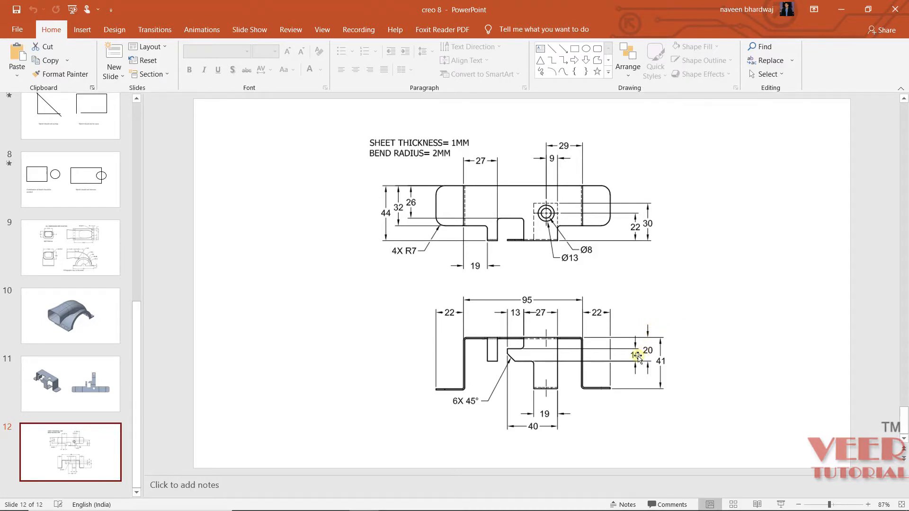
pyautogui.hotkey('alt', 'Tab')
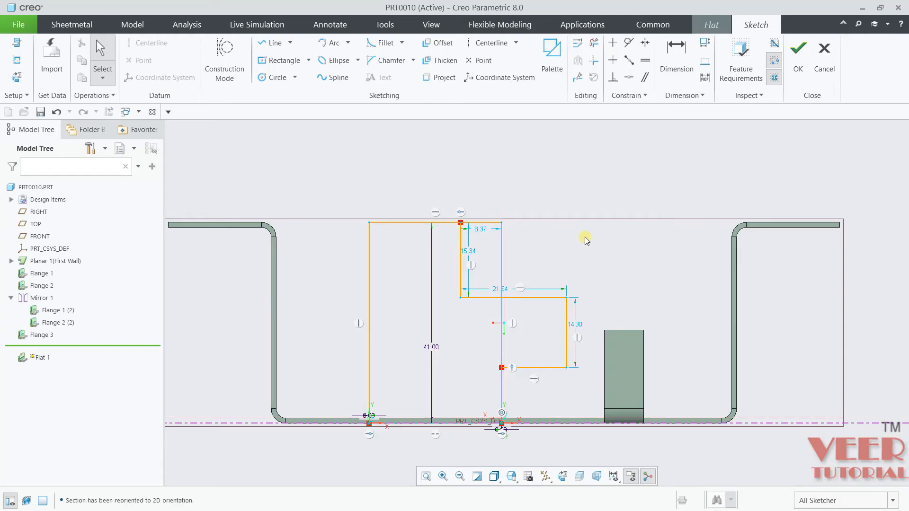
pyautogui.click(676, 61)
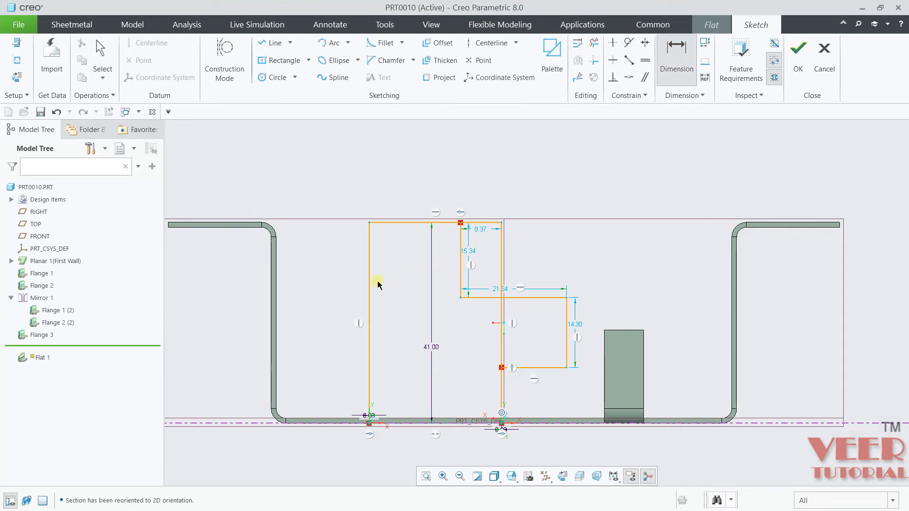
pyautogui.click(370, 291)
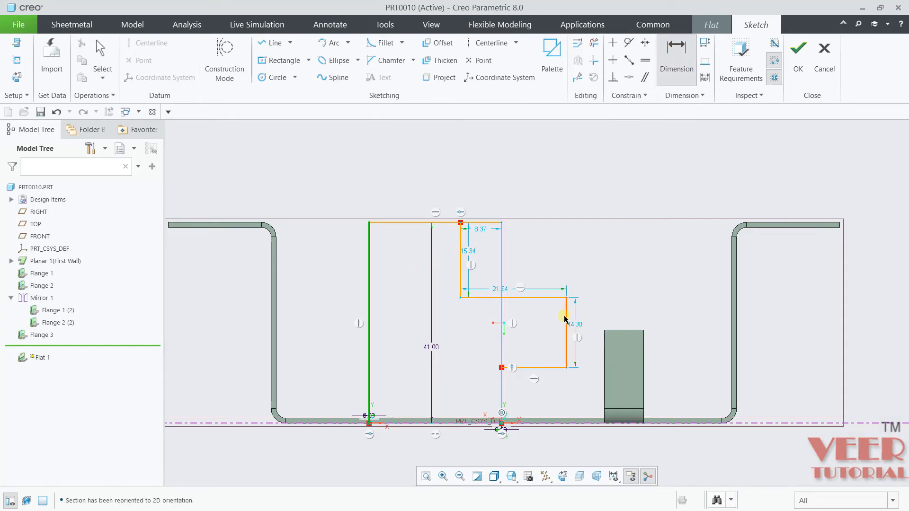
pyautogui.click(566, 319)
pyautogui.middleClick(530, 192)
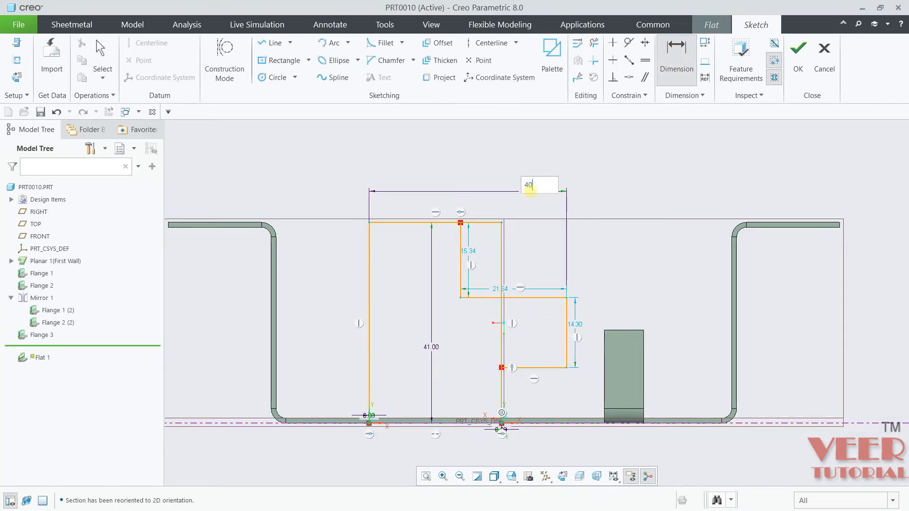
pyautogui.press('Return')
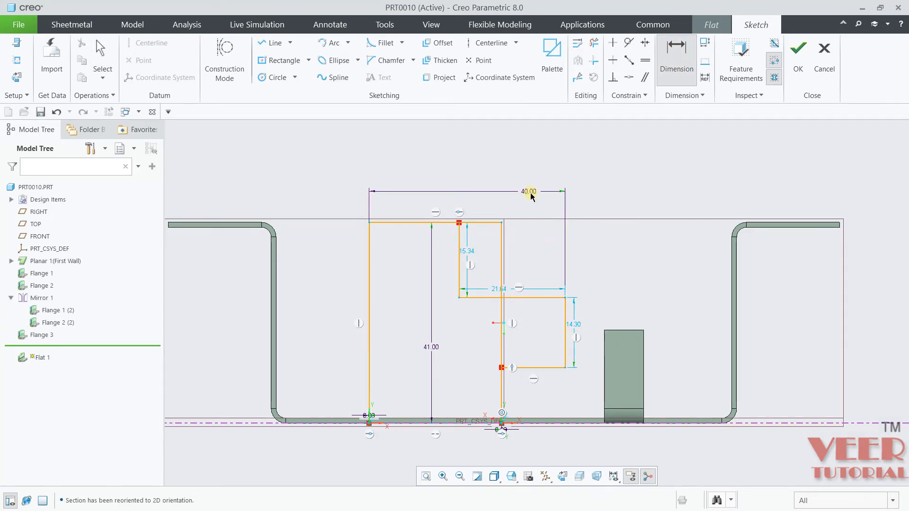
pyautogui.doubleClick(574, 325)
pyautogui.write('10')
pyautogui.press('Return')
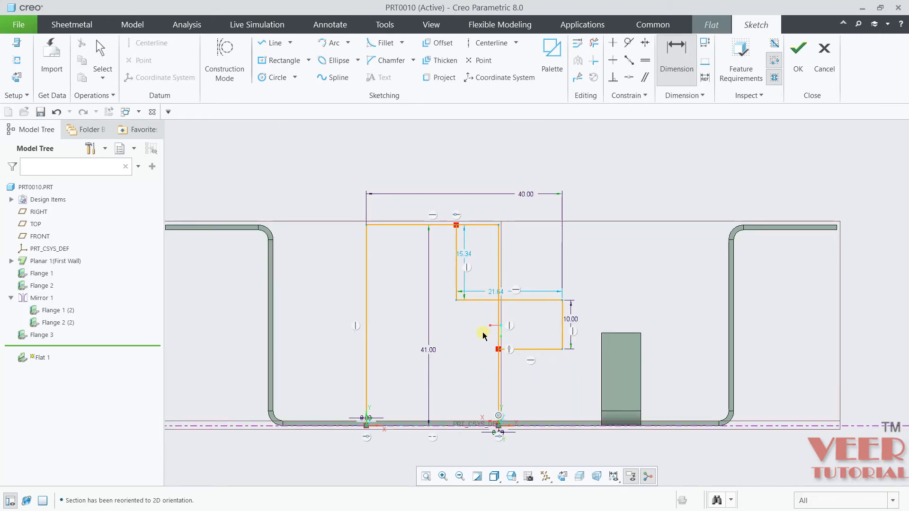
# Step: Dimension the width between the profile's long vertical side and the upper step's vertical line as 19 mm
pyautogui.scroll(-1, 471, 362)
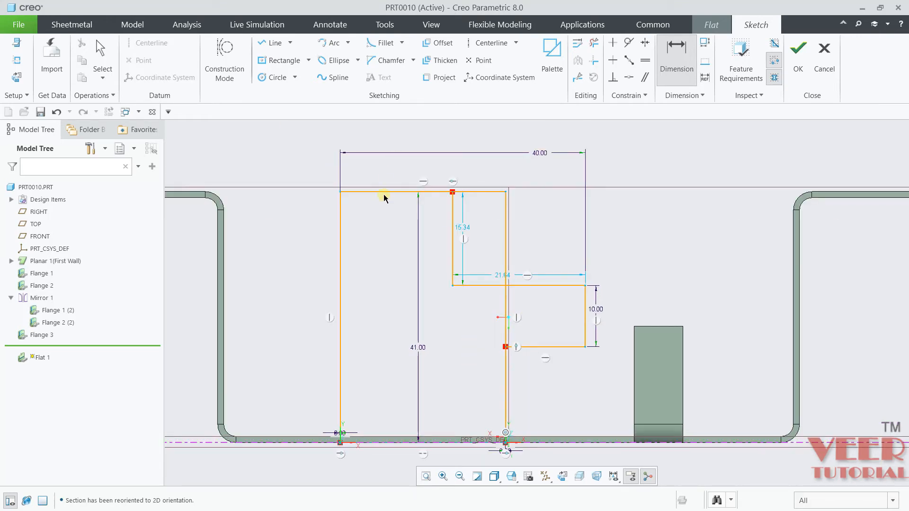
pyautogui.click(340, 247)
pyautogui.click(452, 245)
pyautogui.middleClick(415, 147)
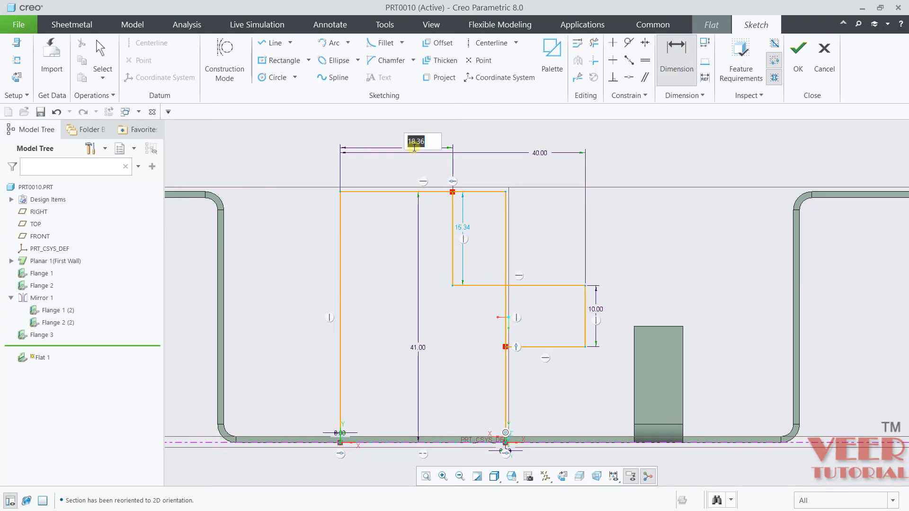
pyautogui.write('19')
pyautogui.press('Return')
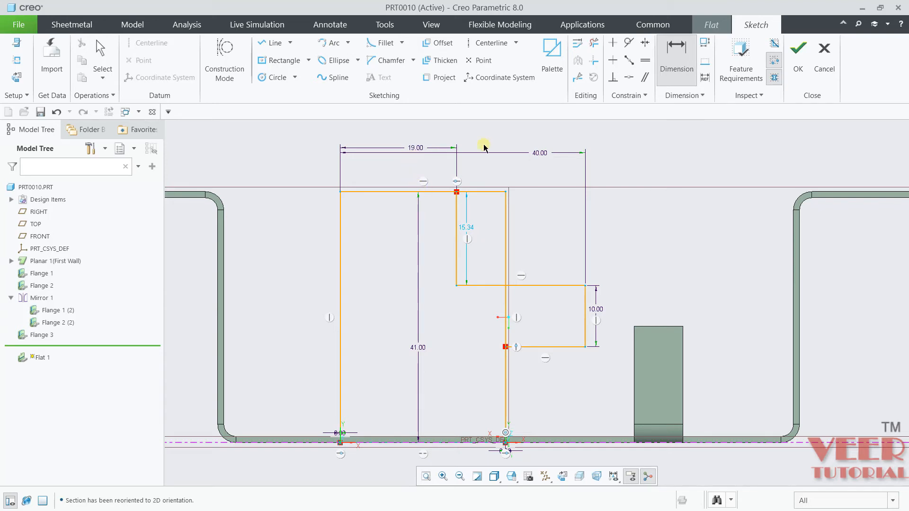
# Step: Trim the surplus upper edge and vertical side segments of the original rectangle so only the stepped outline remains
pyautogui.click(595, 42)
pyautogui.click(480, 192)
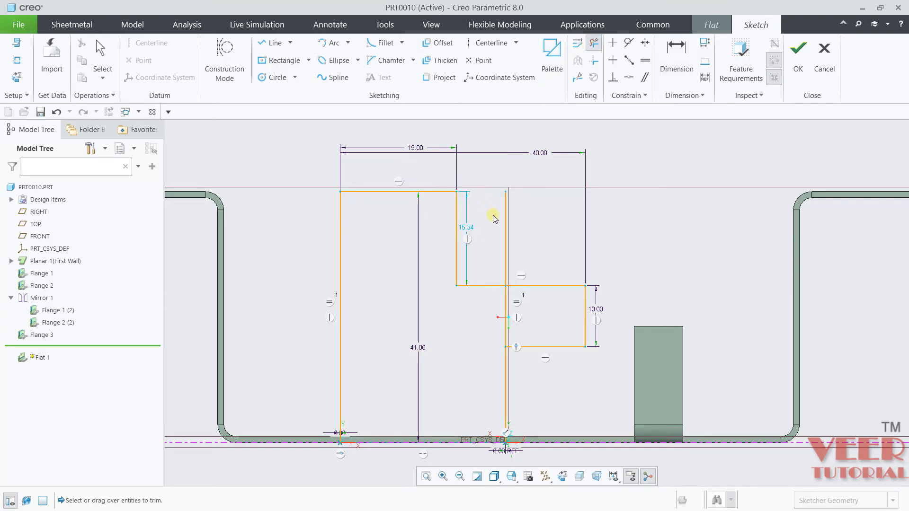
pyautogui.click(505, 241)
pyautogui.click(506, 324)
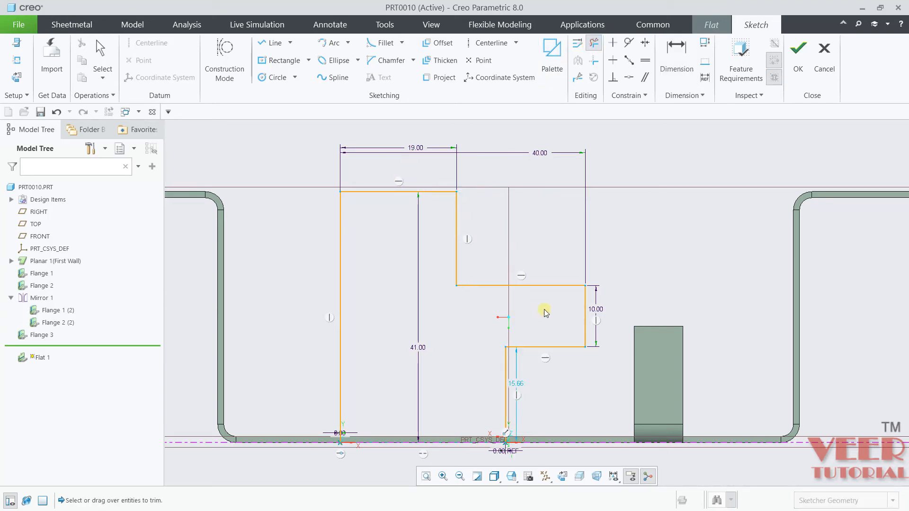
pyautogui.middleClick(625, 222)
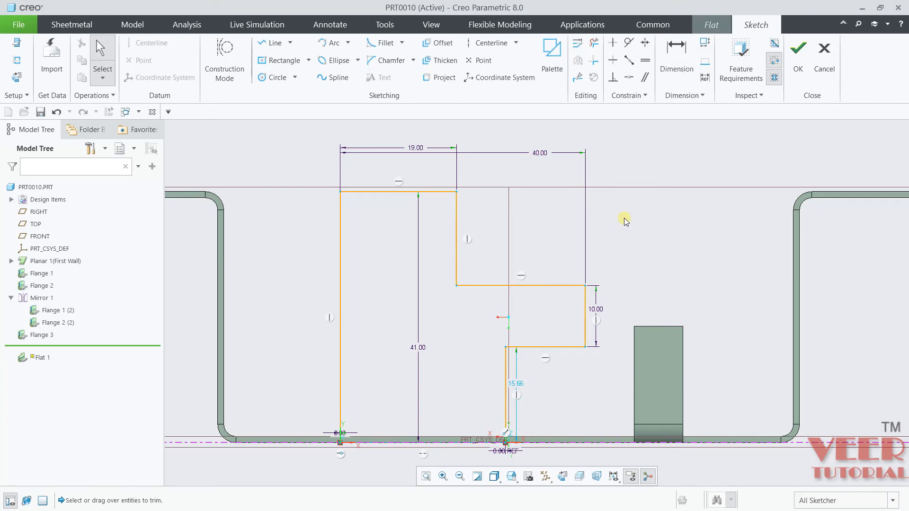
# Step: Set the short vertical line below the side tab to 10 mm and complete the wall sketch
pyautogui.doubleClick(519, 386)
pyautogui.write('10')
pyautogui.press('Return')
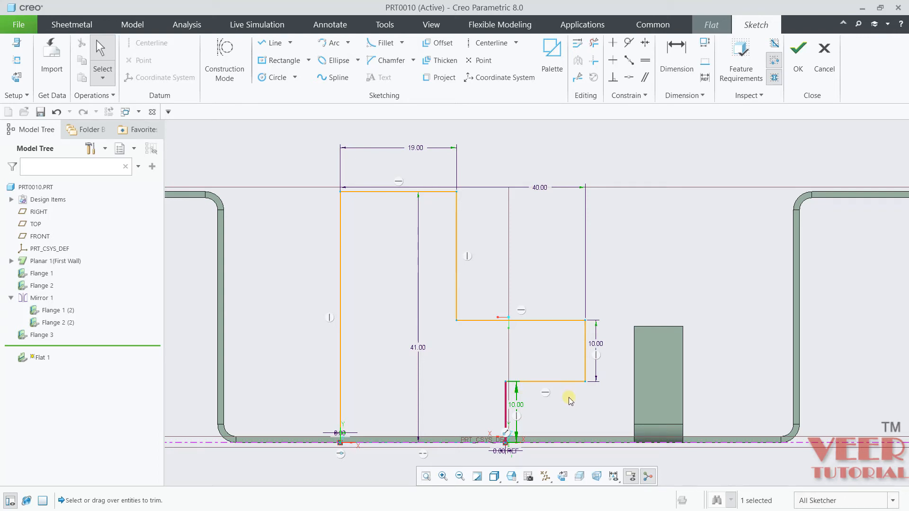
pyautogui.click(798, 52)
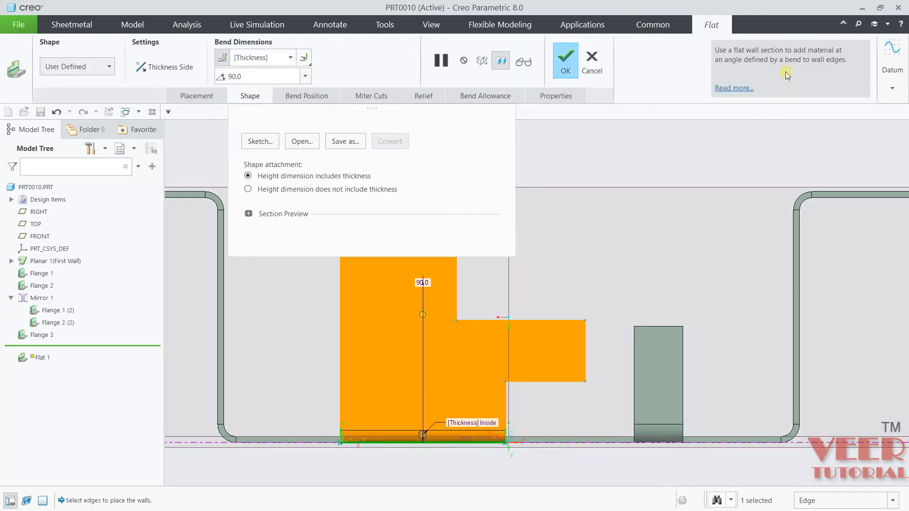
# Step: Give the notched flat wall a 2 mm inside bend radius and complete it
pyautogui.scroll(3, 550, 280)
pyautogui.moveTo(557, 292); pyautogui.dragTo(584, 306, button='middle')
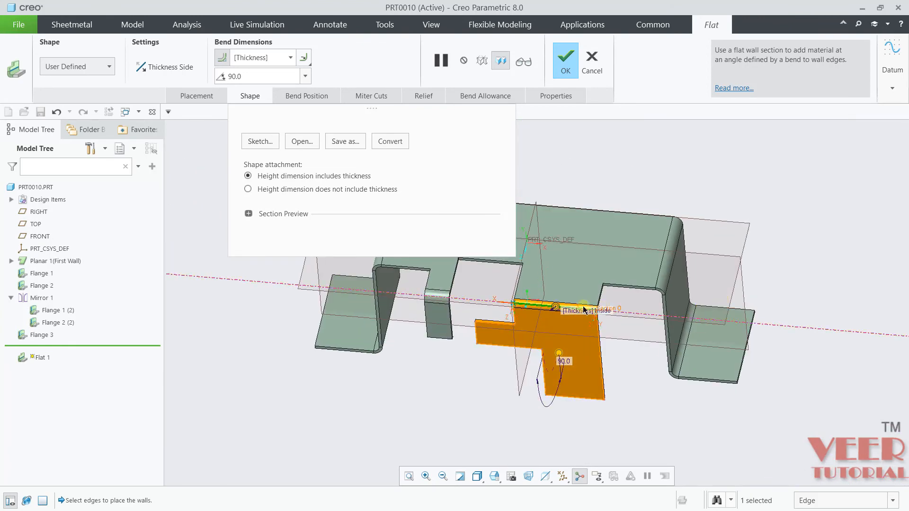
pyautogui.scroll(-3, 584, 306)
pyautogui.click(268, 58)
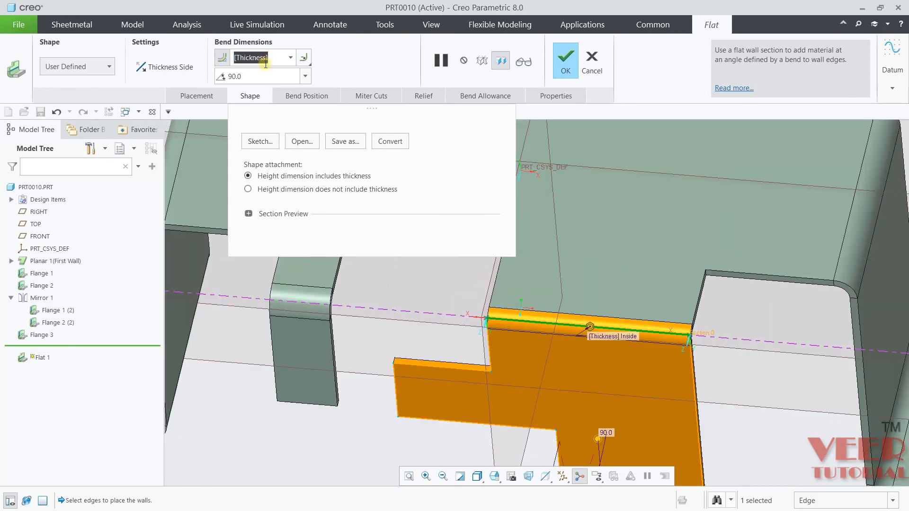
pyautogui.write('2')
pyautogui.press('Return')
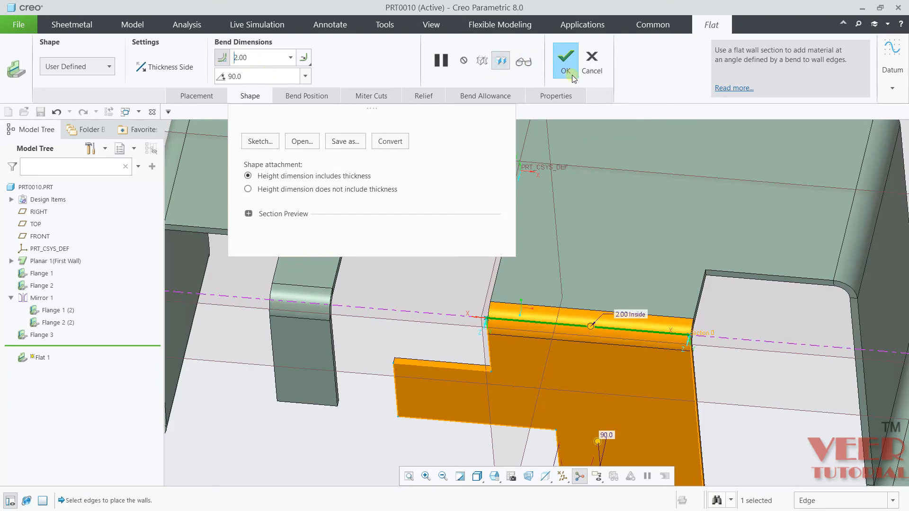
pyautogui.click(572, 75)
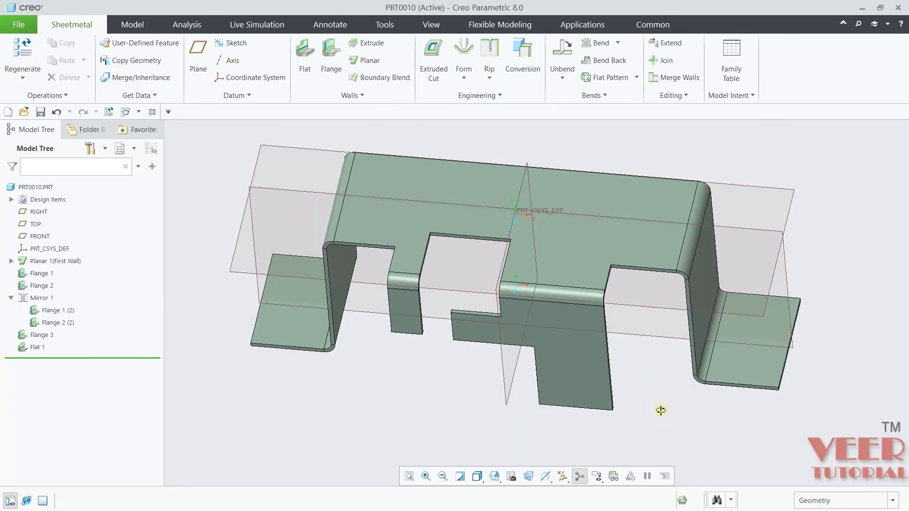
# Step: Examine the top and front view dimensions in s-owis53.pdf and on the PowerPoint slide, and return to Creo
pyautogui.moveTo(661, 411)
pyautogui.mouseDown(button='middle')
pyautogui.moveTo(651, 386)
pyautogui.moveTo(666, 417)
pyautogui.mouseUp(button='middle')
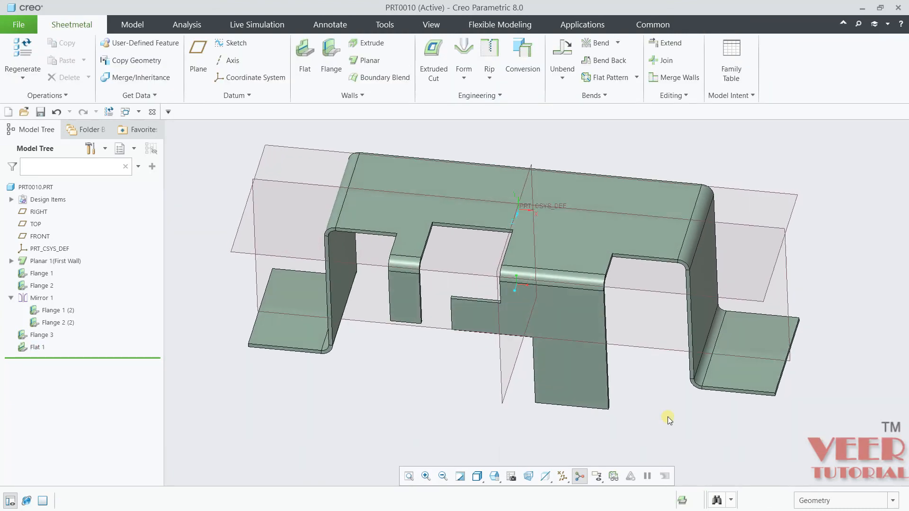
pyautogui.hotkey('alt', 'Tab')
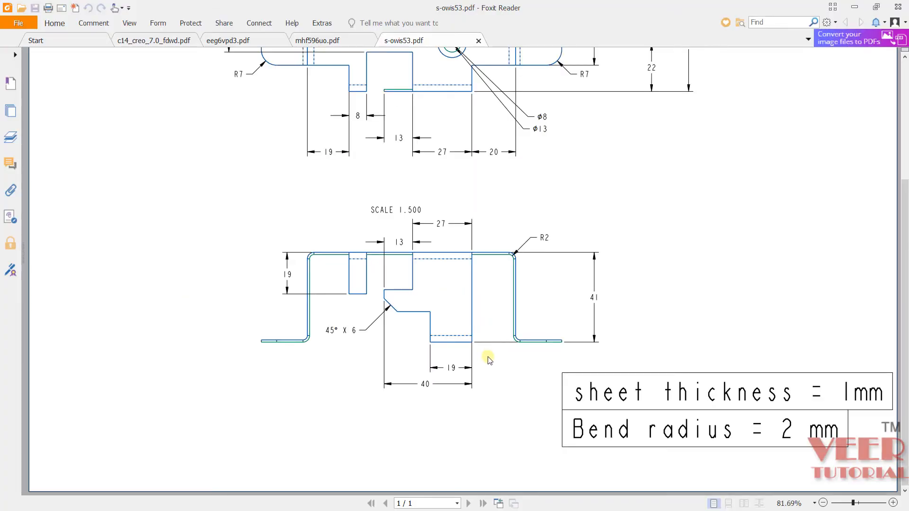
pyautogui.scroll(3, 490, 360)
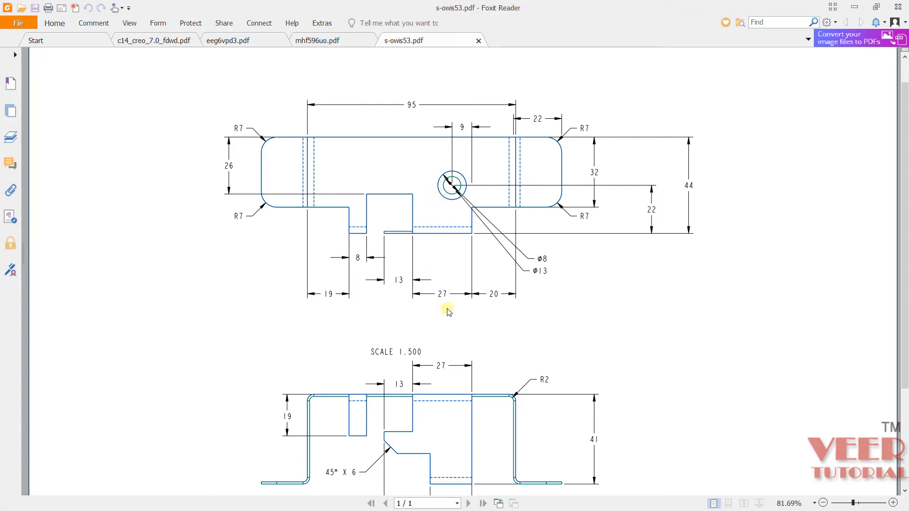
pyautogui.scroll(-3, 473, 227)
pyautogui.scroll(3, 480, 238)
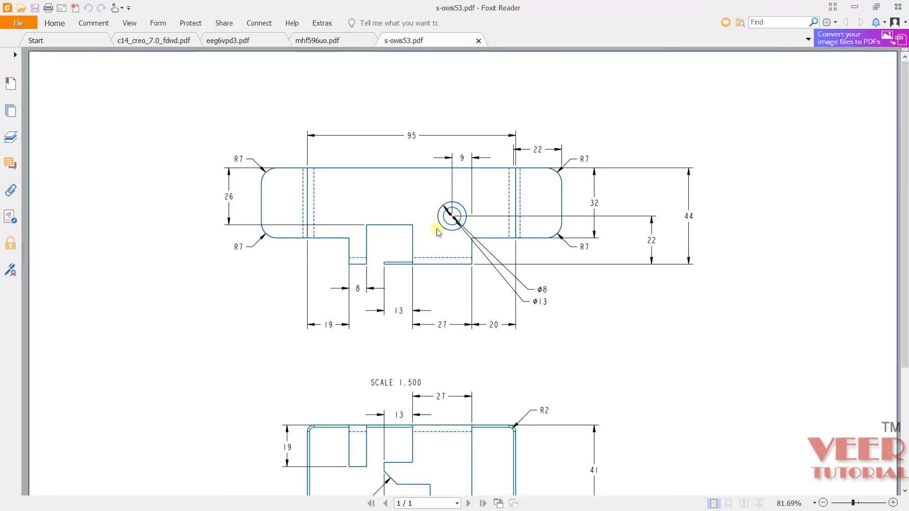
pyautogui.hotkey('alt', 'Tab')
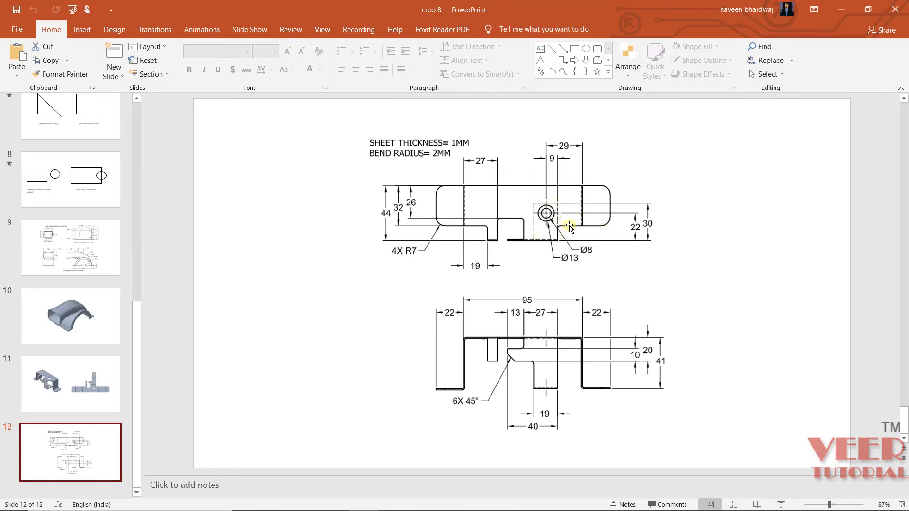
pyautogui.click(650, 225)
pyautogui.hotkey('alt', 'Tab')
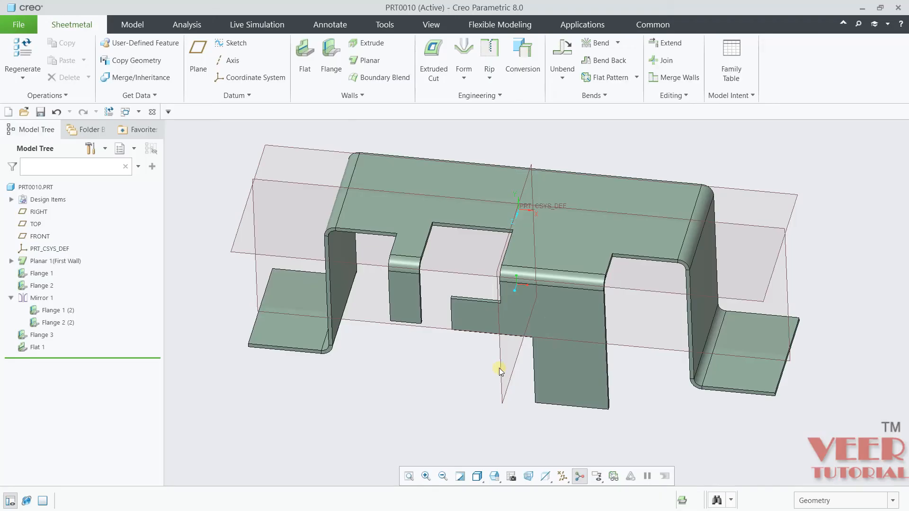
# Step: Start a flange wall on the lower end edge of the notched flat wall
pyautogui.moveTo(501, 367); pyautogui.dragTo(516, 284, button='middle')
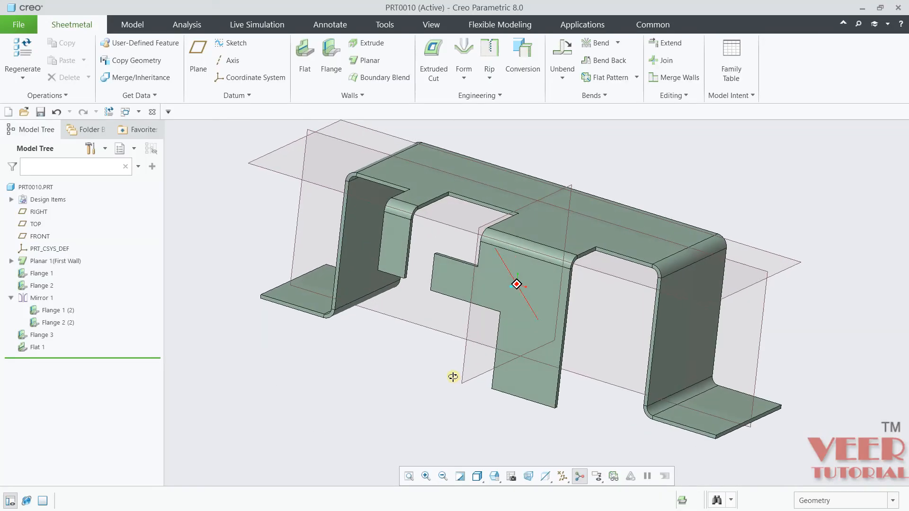
pyautogui.click(331, 52)
pyautogui.scroll(-5, 529, 390)
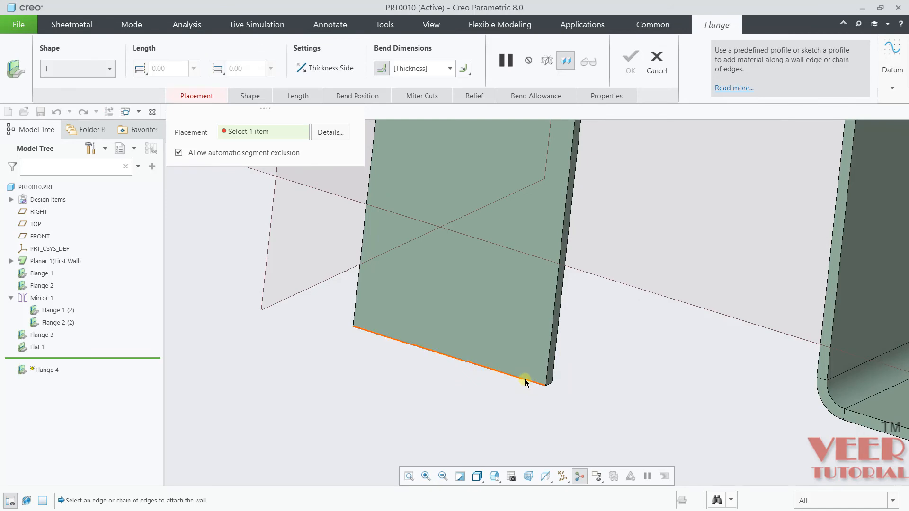
pyautogui.click(525, 382)
pyautogui.scroll(5, 569, 365)
pyautogui.moveTo(608, 349)
pyautogui.mouseDown(button='middle')
pyautogui.moveTo(594, 369)
pyautogui.moveTo(611, 360)
pyautogui.mouseUp(button='middle')
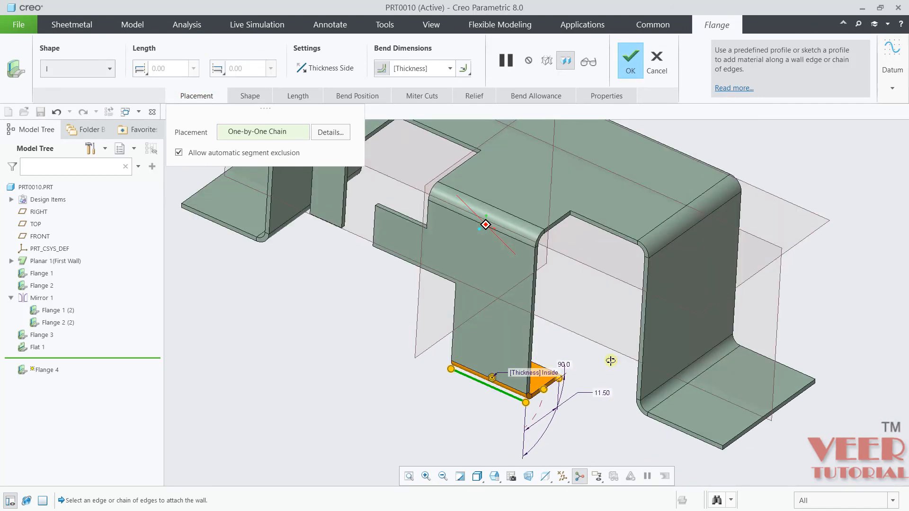
# Step: Set the new flange's length to 30 mm, adjust its bend radius and complete it
pyautogui.scroll(-5, 601, 374)
pyautogui.doubleClick(557, 389)
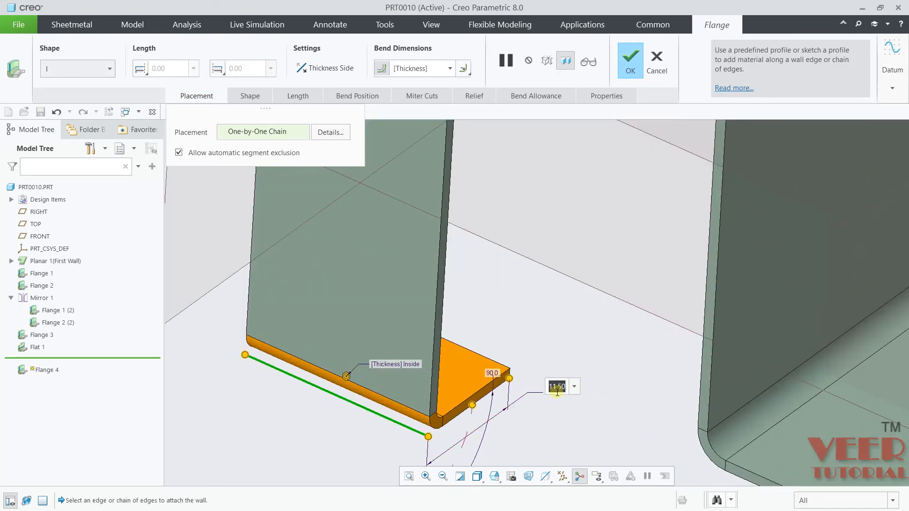
pyautogui.write('30')
pyautogui.press('Return')
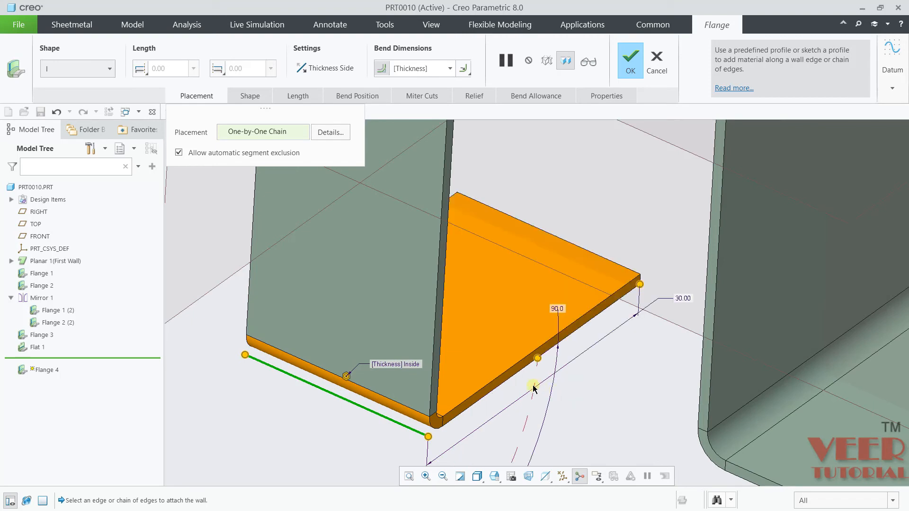
pyautogui.click(442, 70)
pyautogui.click(628, 71)
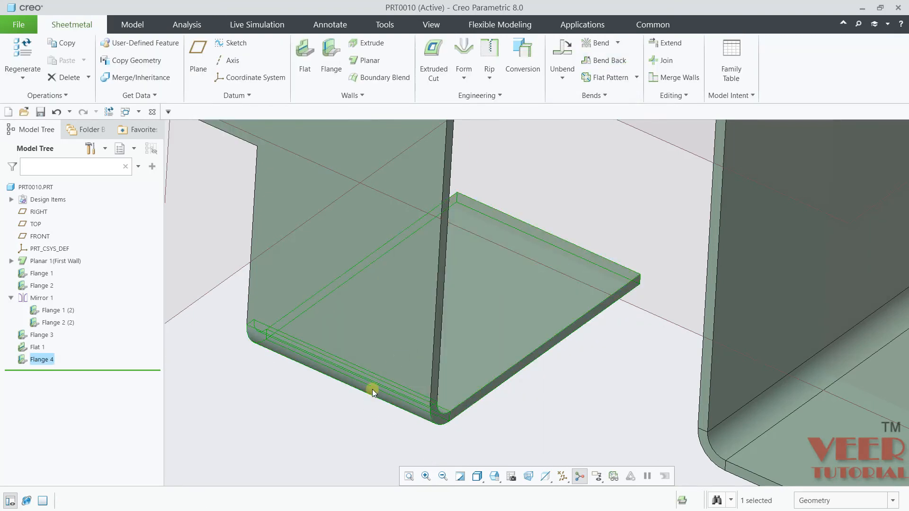
pyautogui.click(333, 419)
pyautogui.scroll(-5, 447, 368)
pyautogui.scroll(2, 549, 365)
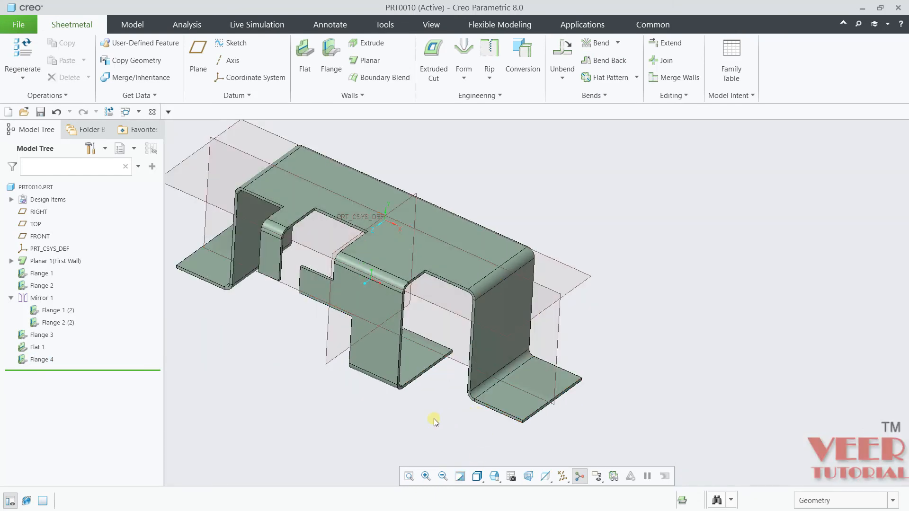
# Step: Examine the corner radii and the side tab's chamfer dimension in s-owis53.pdf, and return to Creo
pyautogui.hotkey('alt', 'Tab')
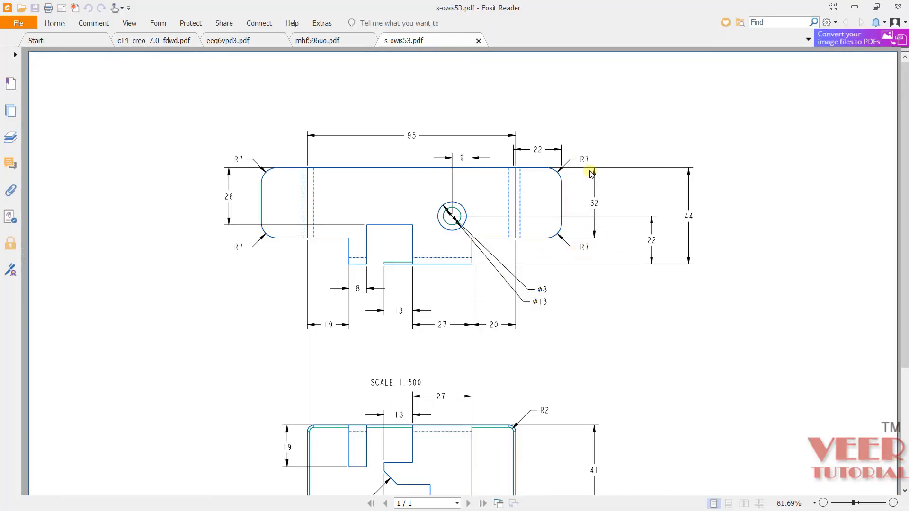
pyautogui.scroll(-3, 435, 333)
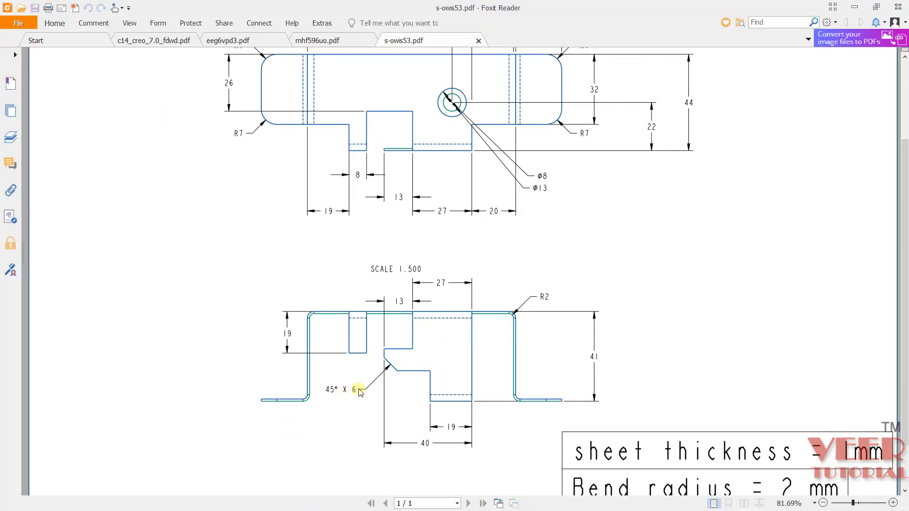
pyautogui.hotkey('alt', 'Tab')
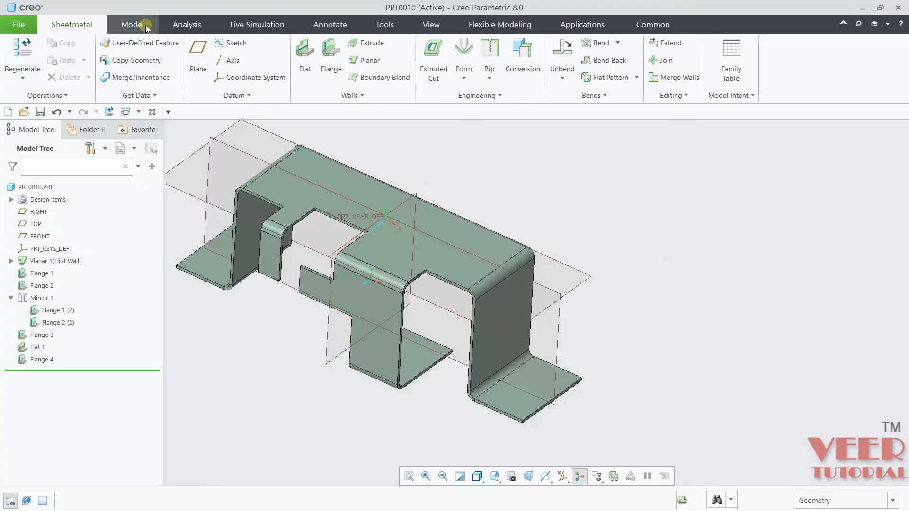
# Step: Start a round with a 7 mm radius and apply it to both outer corner edges of the first foot flange
pyautogui.click(142, 24)
pyautogui.click(539, 60)
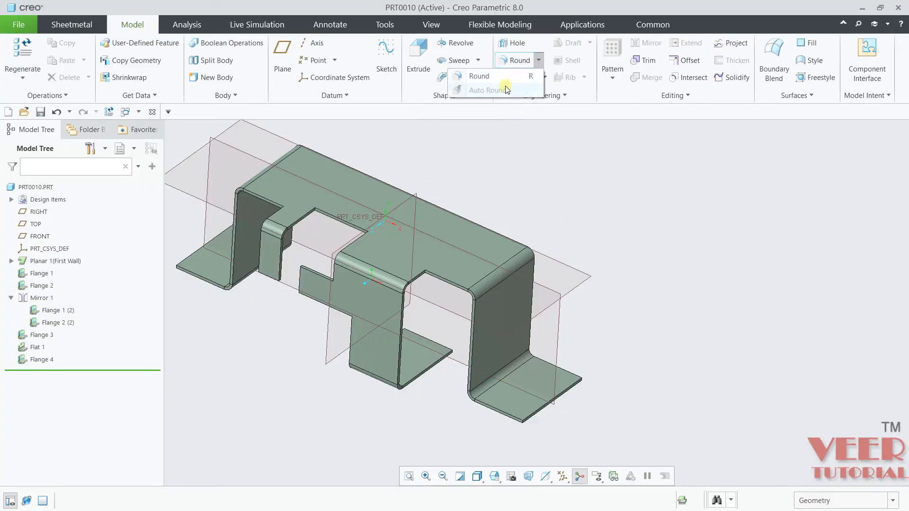
pyautogui.click(479, 76)
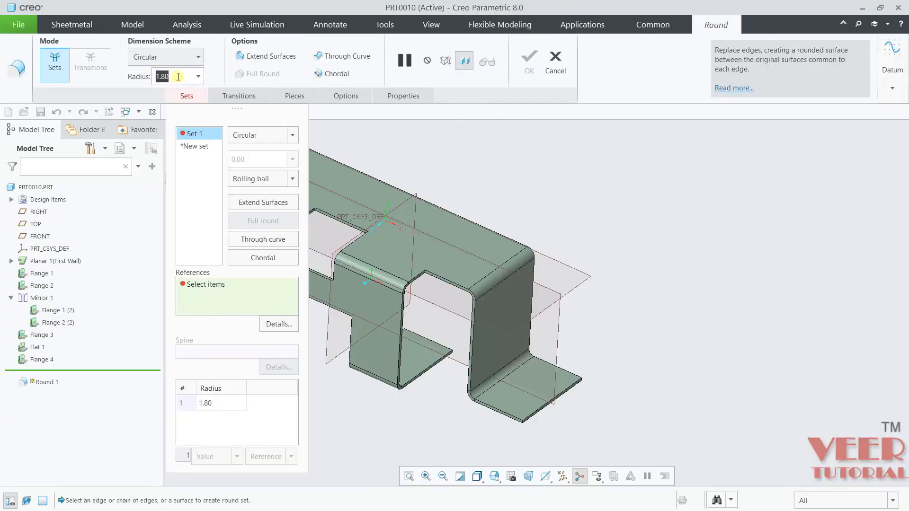
pyautogui.write('7')
pyautogui.press('Return')
pyautogui.scroll(5, 498, 410)
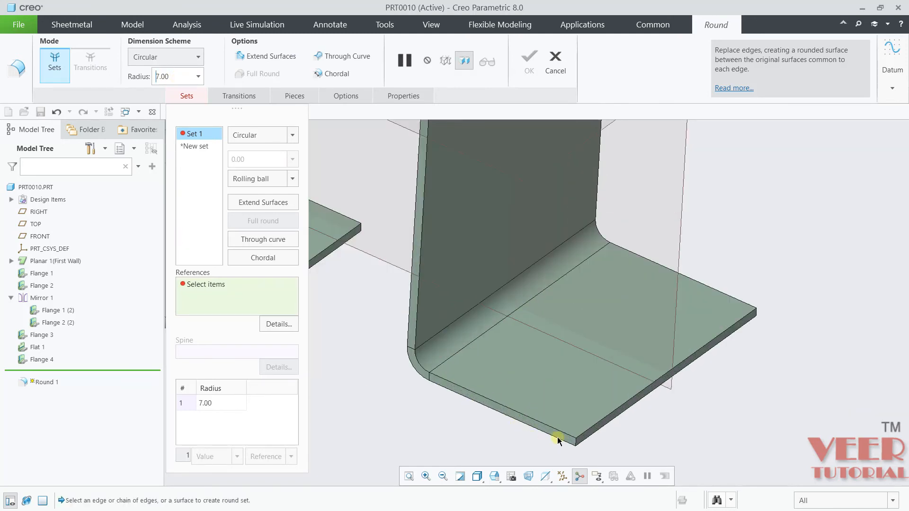
pyautogui.scroll(4, 545, 439)
pyautogui.click(544, 441)
pyautogui.scroll(-5, 489, 408)
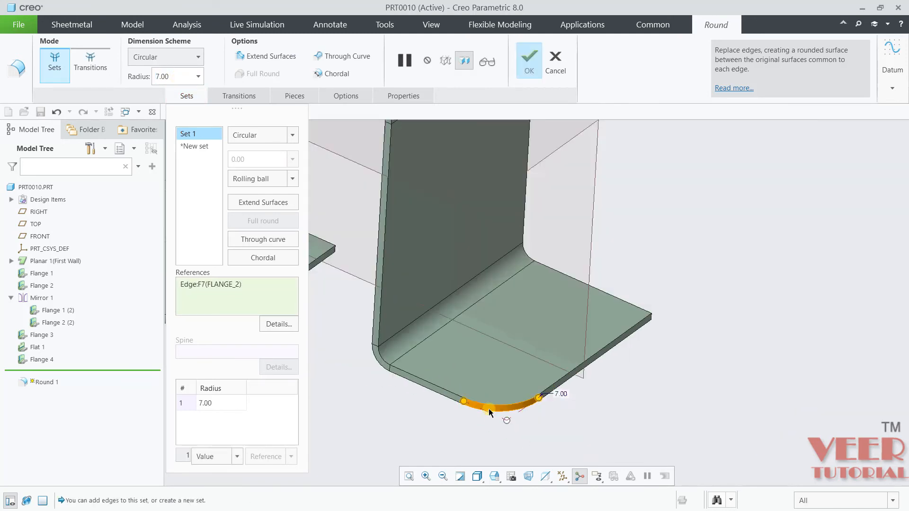
pyautogui.scroll(6, 598, 303)
pyautogui.click(573, 283)
pyautogui.scroll(-6, 663, 322)
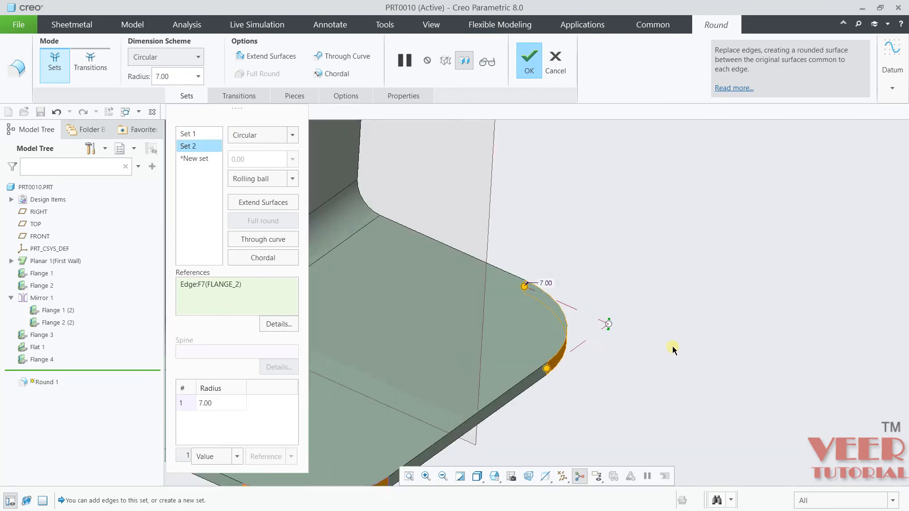
# Step: Add both outer corner edges of the opposite, mirrored foot flange to the 7 mm round and complete it
pyautogui.scroll(4, 433, 303)
pyautogui.scroll(5, 434, 303)
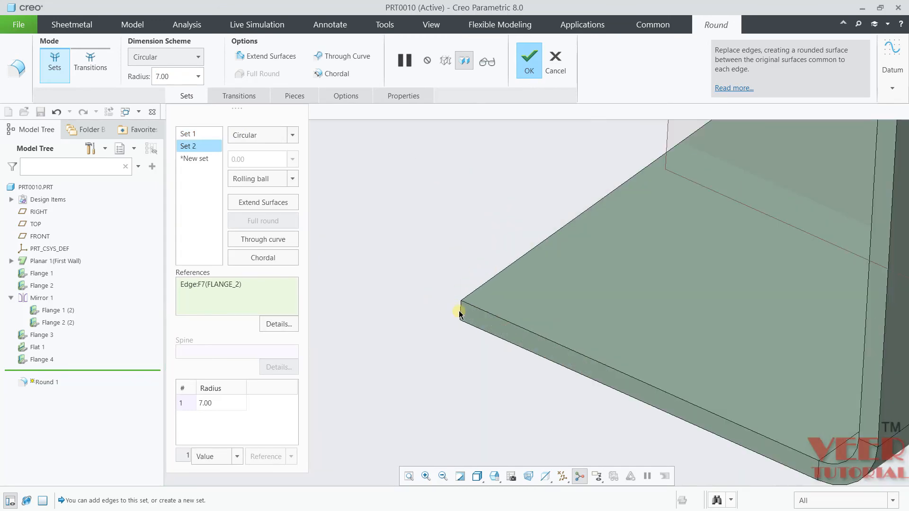
pyautogui.click(462, 316)
pyautogui.scroll(-8, 493, 379)
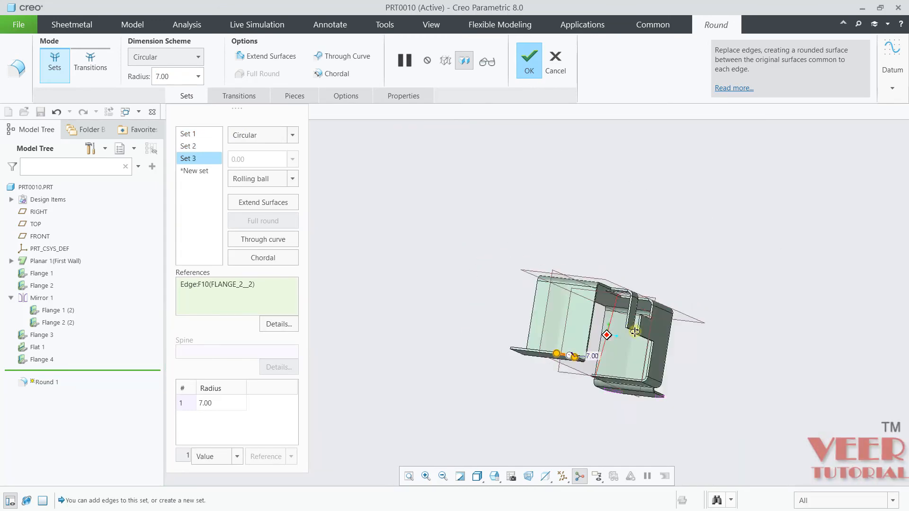
pyautogui.scroll(10, 585, 367)
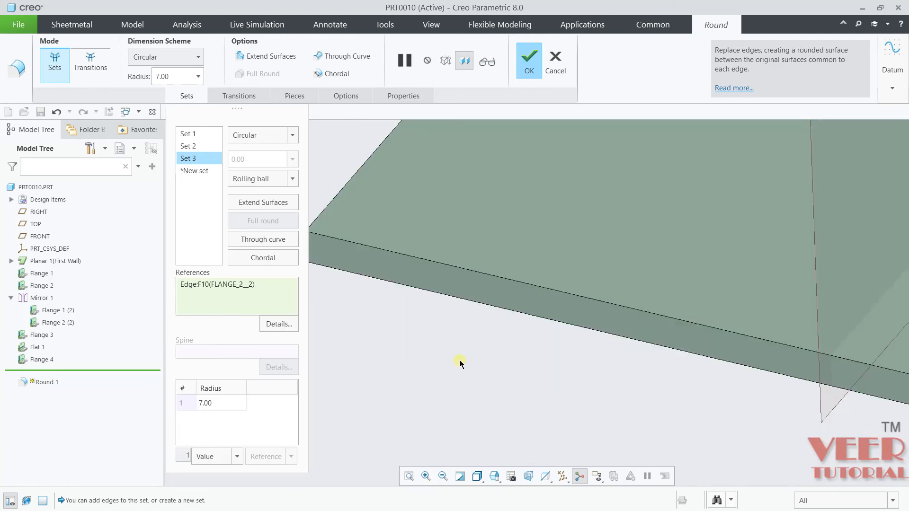
pyautogui.scroll(2, 408, 310)
pyautogui.click(438, 348)
pyautogui.scroll(-3, 432, 345)
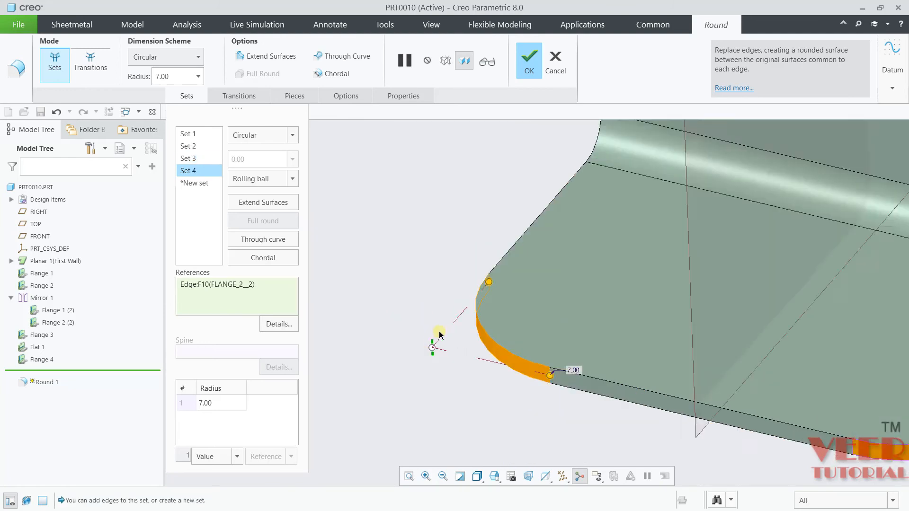
pyautogui.click(529, 70)
pyautogui.scroll(-6, 458, 344)
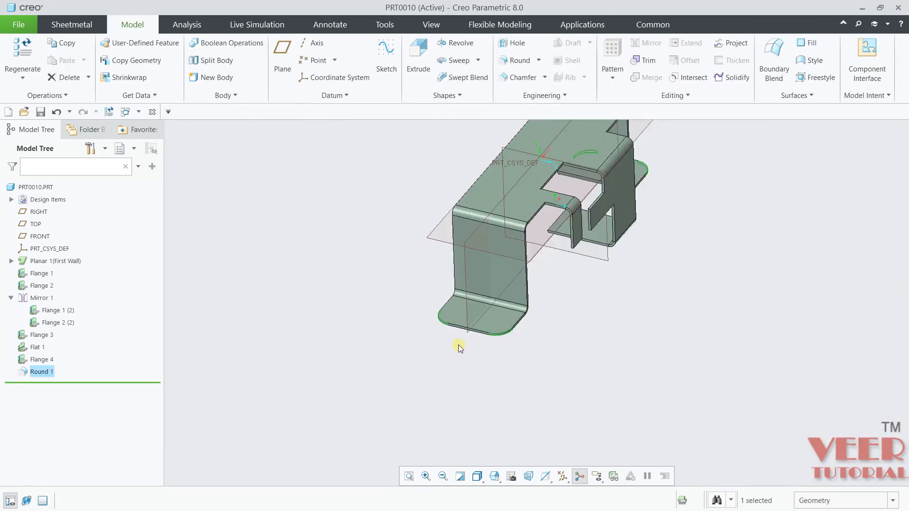
# Step: Start an edge chamfer on the lower outer corner edge of the notched wall's side tab
pyautogui.moveTo(548, 374); pyautogui.dragTo(476, 328, button='middle')
pyautogui.scroll(4, 497, 346)
pyautogui.moveTo(516, 361); pyautogui.dragTo(508, 336, button='middle')
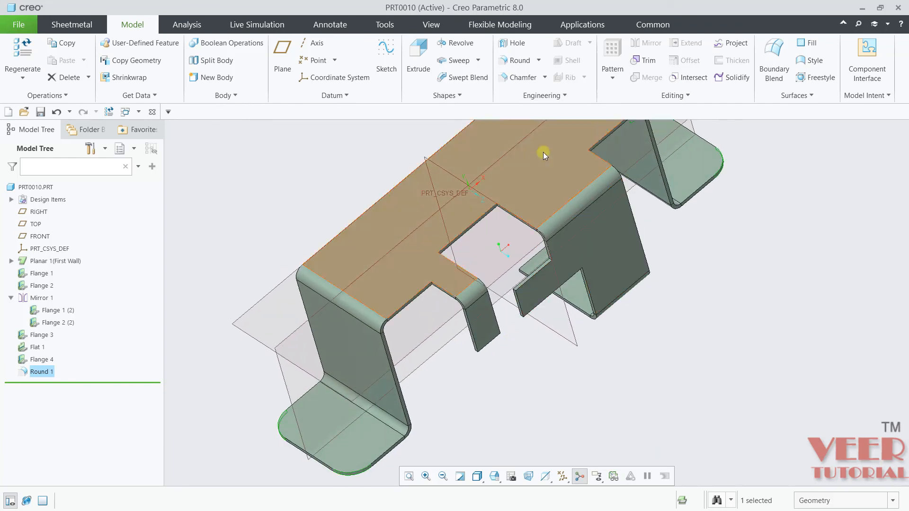
pyautogui.click(545, 78)
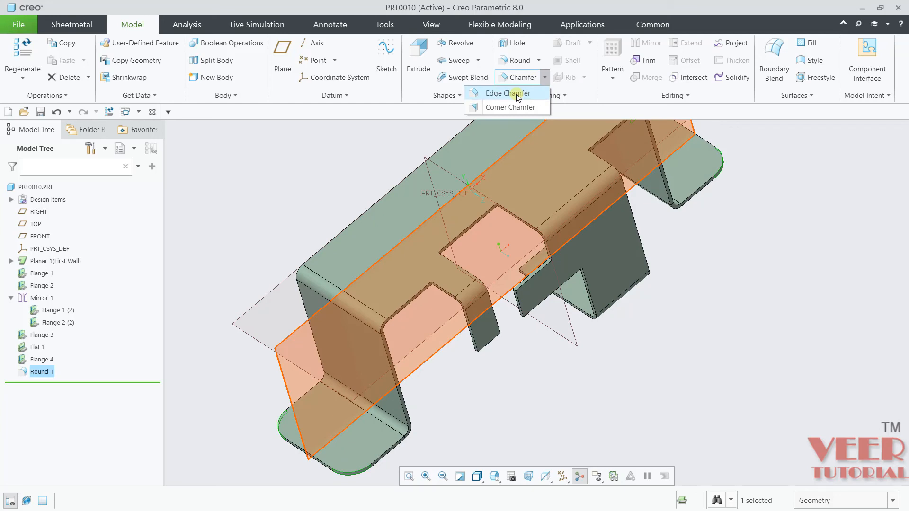
pyautogui.click(517, 94)
pyautogui.scroll(5, 505, 327)
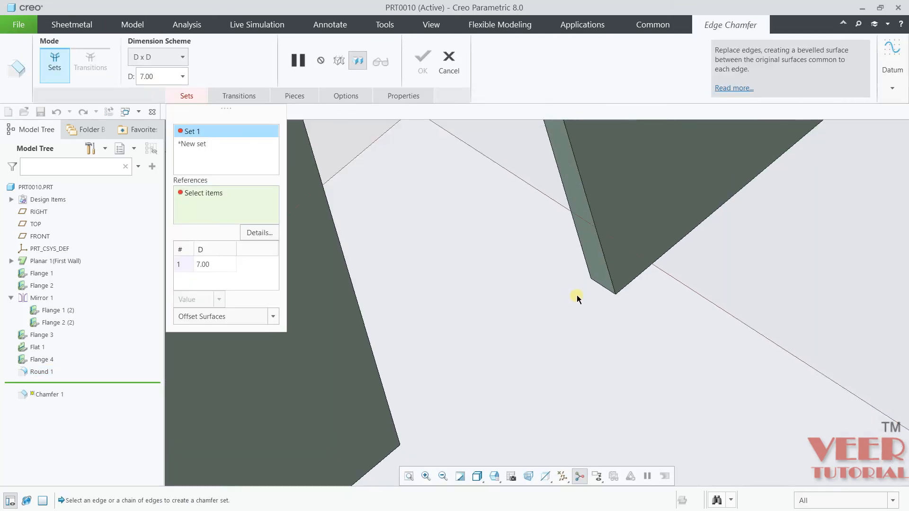
pyautogui.click(600, 287)
pyautogui.scroll(-5, 361, 237)
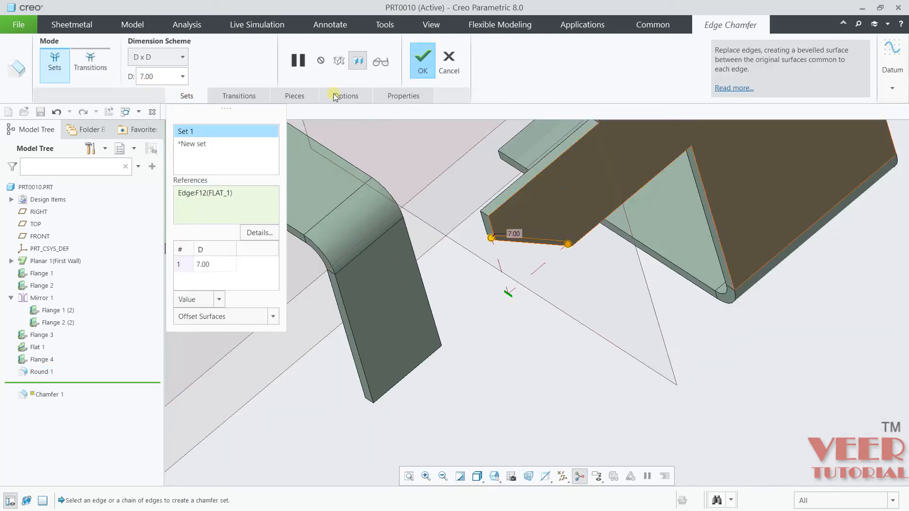
# Step: Set the side tab's chamfer to the 45 x D scheme with D of 6 mm and complete it
pyautogui.click(171, 59)
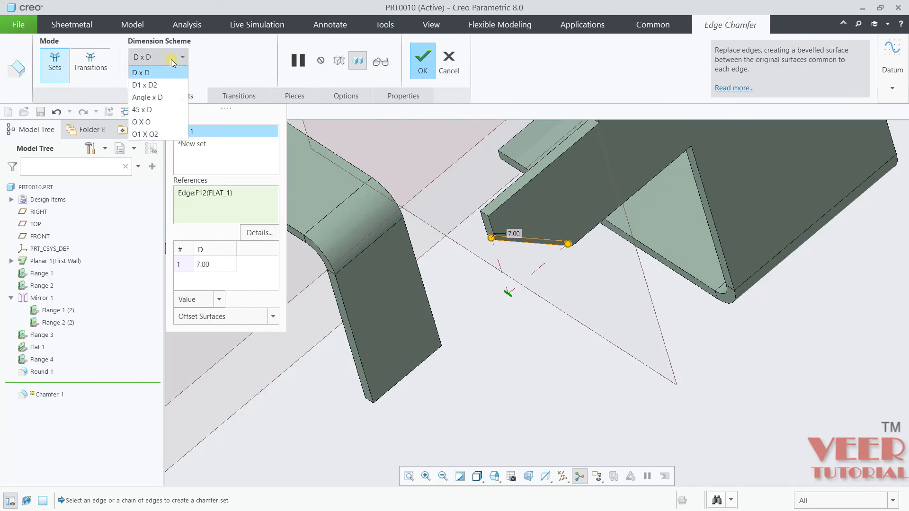
pyautogui.click(152, 113)
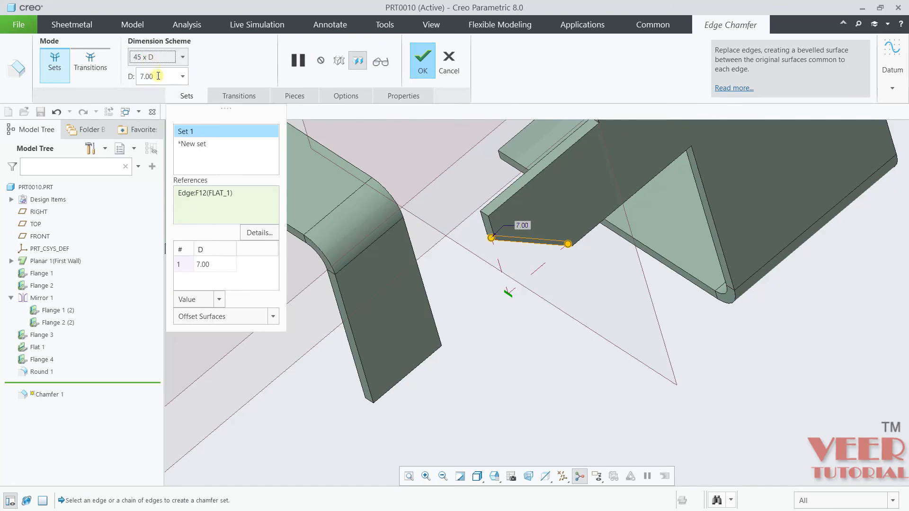
pyautogui.doubleClick(156, 77)
pyautogui.write('6')
pyautogui.press('Return')
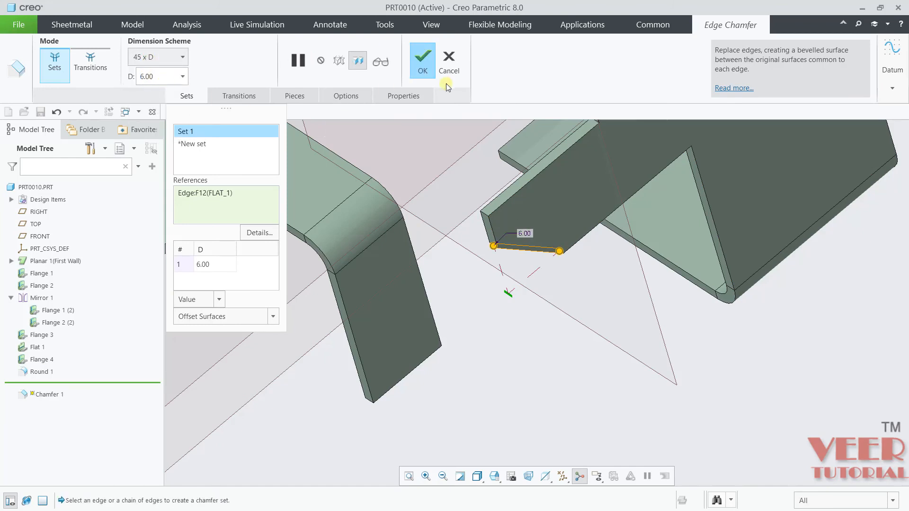
pyautogui.click(423, 61)
pyautogui.click(518, 321)
pyautogui.scroll(3, 540, 339)
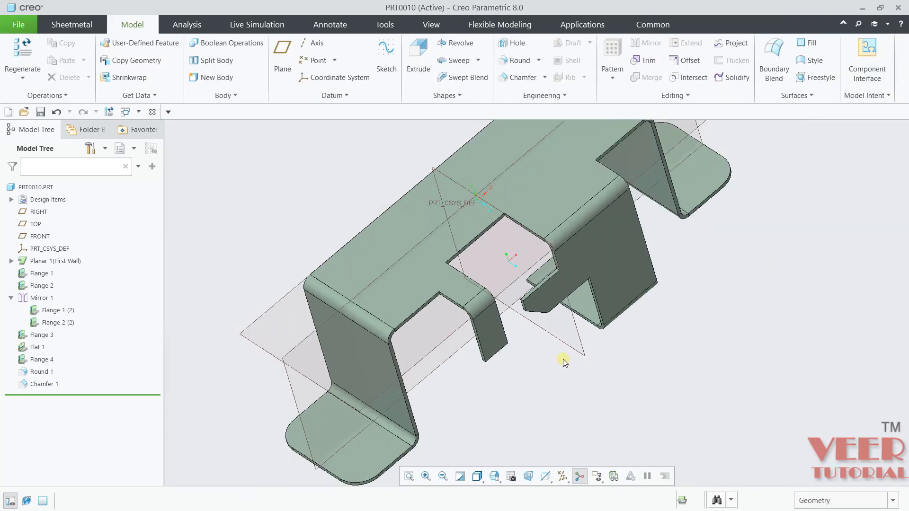
pyautogui.moveTo(562, 358)
pyautogui.mouseDown(button='middle')
pyautogui.moveTo(542, 321)
pyautogui.moveTo(505, 377)
pyautogui.mouseUp(button='middle')
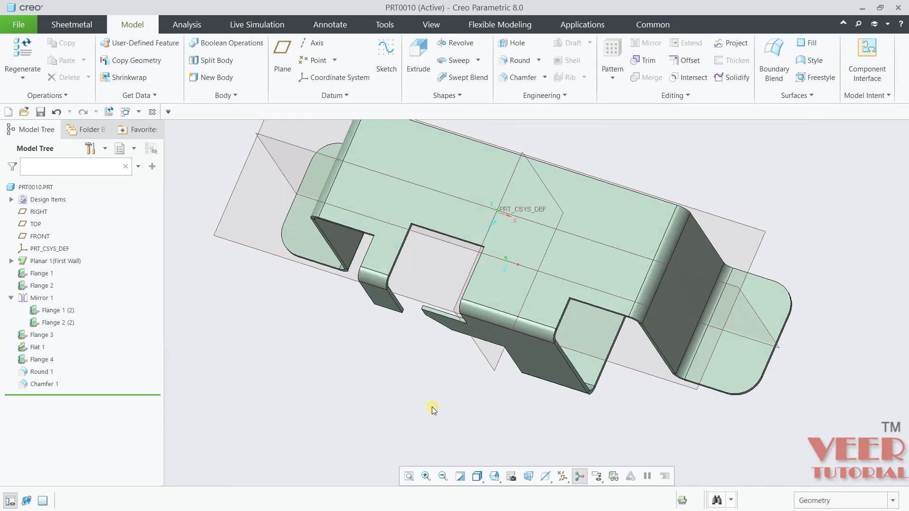
pyautogui.moveTo(430, 397)
pyautogui.mouseDown(button='middle')
pyautogui.moveTo(441, 374)
pyautogui.moveTo(422, 371)
pyautogui.mouseUp(button='middle')
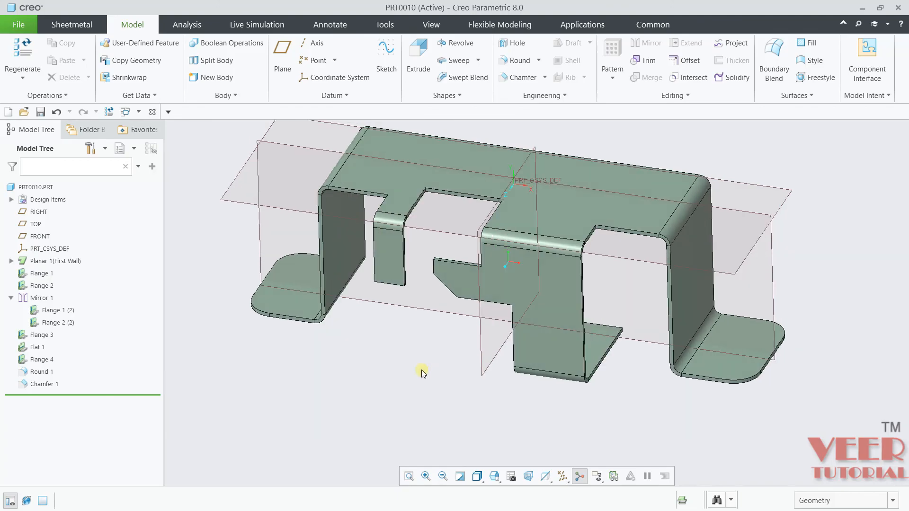
# Step: Examine the hole's position and diameter dimensions in the top view of s-owis53.pdf, and return to Creo
pyautogui.hotkey('alt', 'Tab')
pyautogui.scroll(3, 423, 373)
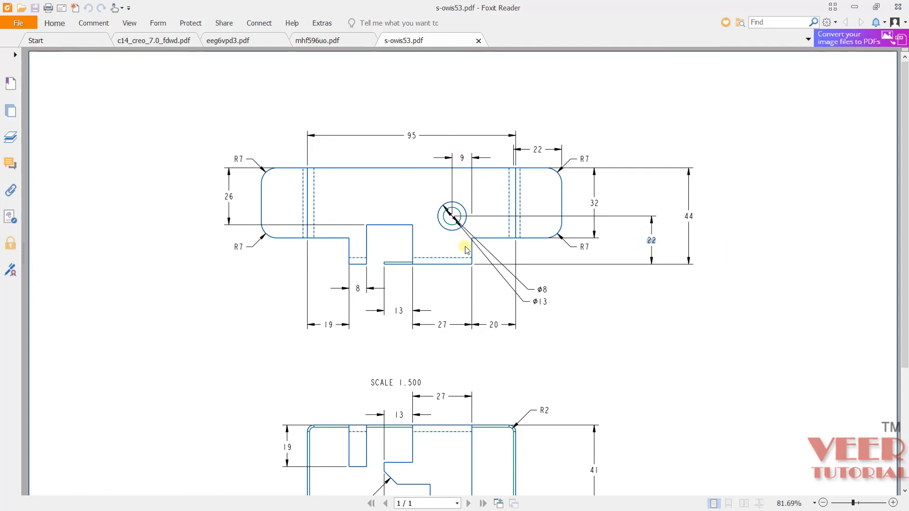
pyautogui.doubleClick(545, 304)
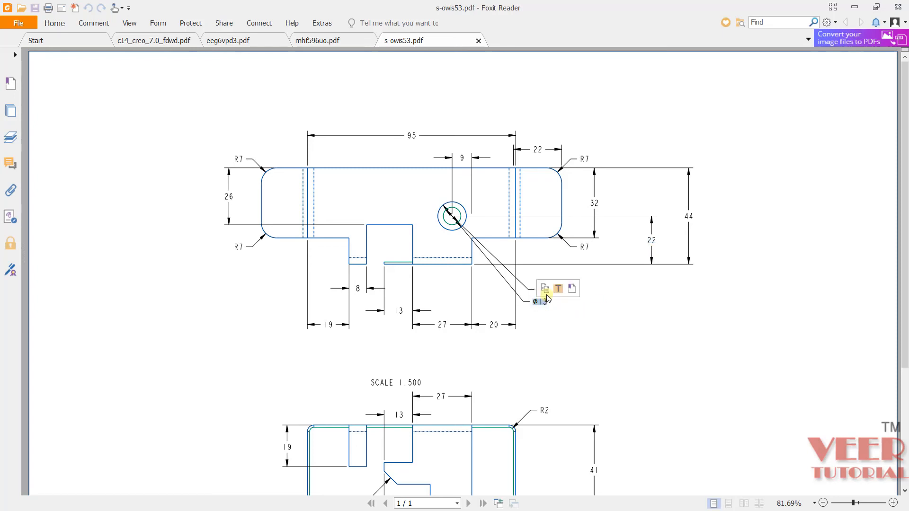
pyautogui.click(567, 320)
pyautogui.hotkey('alt', 'Tab')
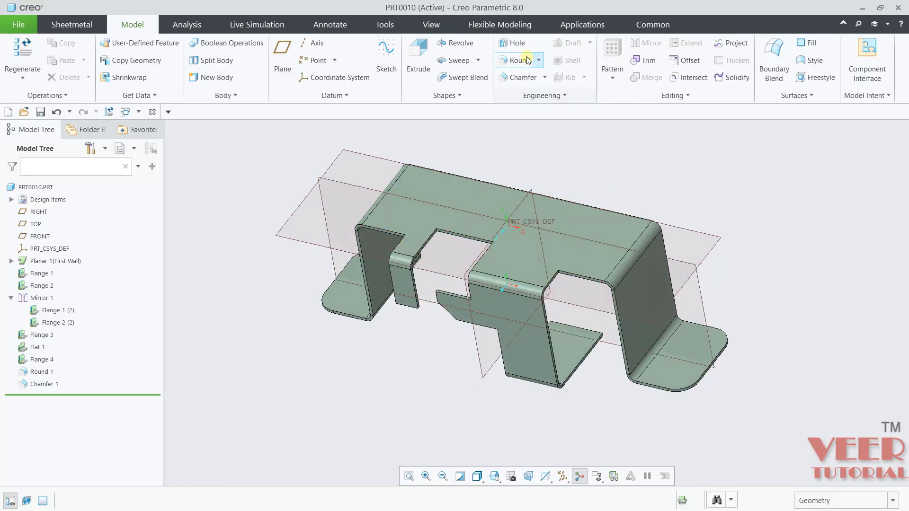
# Step: Place a simple hole on the bracket's top face and set its diameter to 13 mm
pyautogui.click(512, 44)
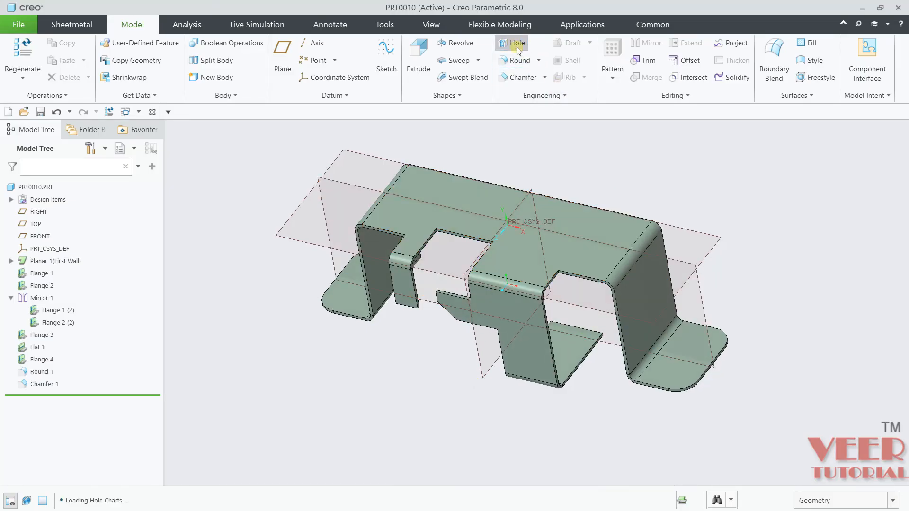
pyautogui.scroll(-5, 527, 254)
pyautogui.click(519, 280)
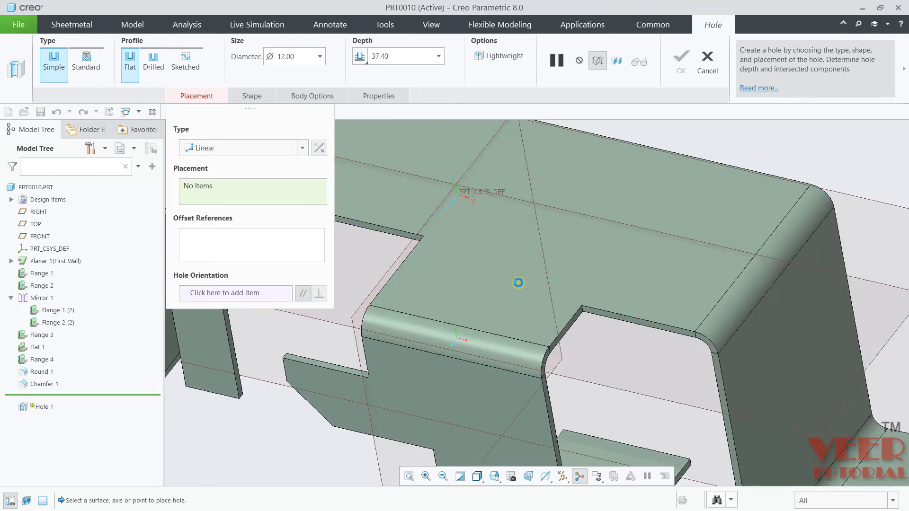
pyautogui.write('13')
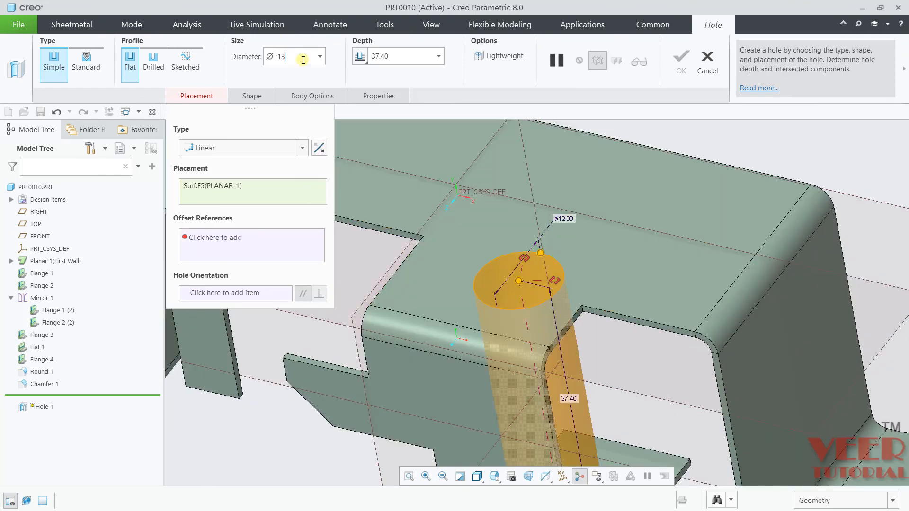
pyautogui.press('Return')
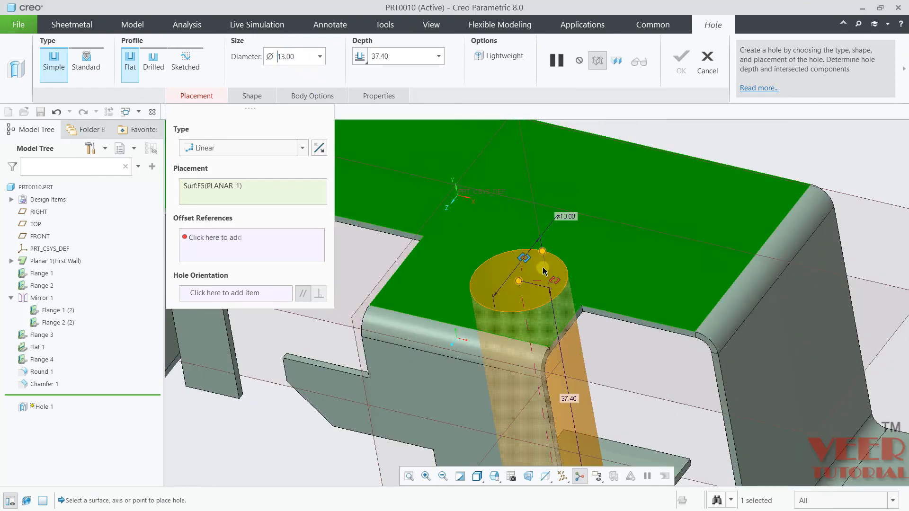
# Step: Reference the hole to the top face's side edge at the adjacent cutout with an offset of 9 mm
pyautogui.scroll(3, 559, 283)
pyautogui.moveTo(558, 284); pyautogui.dragTo(591, 356)
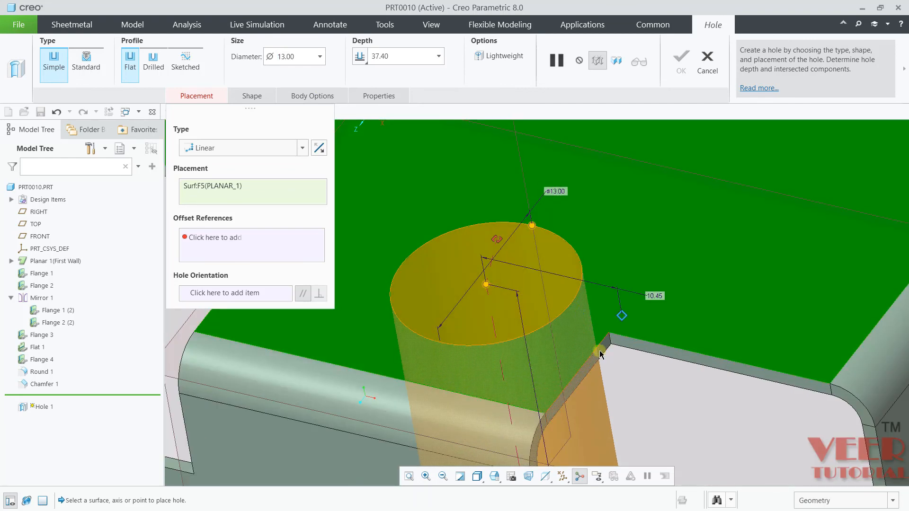
pyautogui.doubleClick(303, 238)
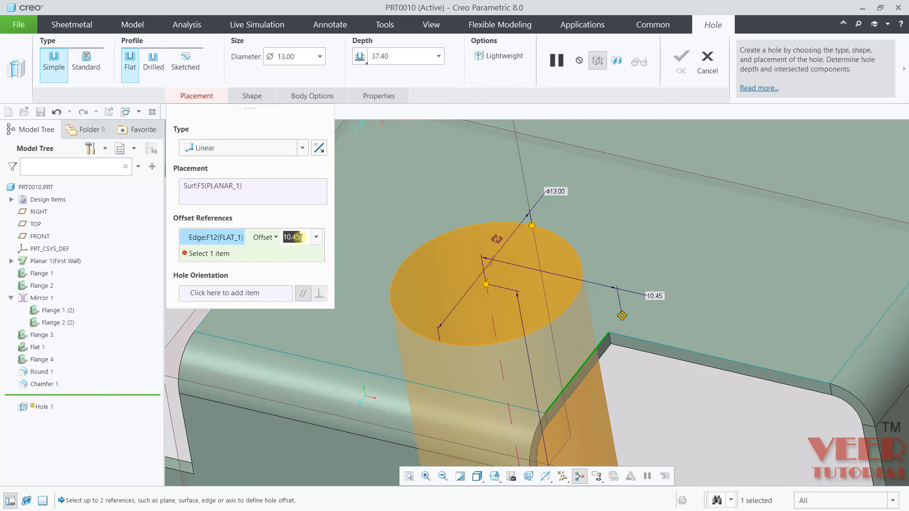
pyautogui.write('9')
pyautogui.press('Return')
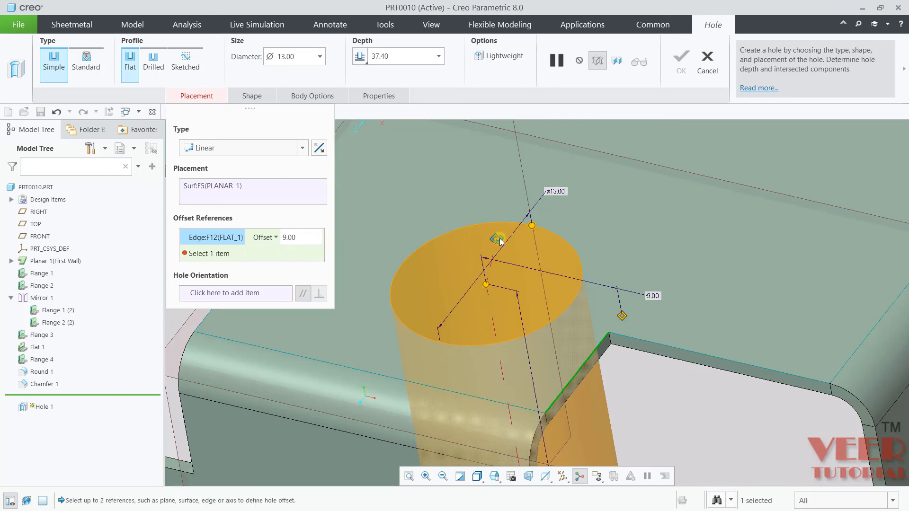
# Step: Reference the hole to the top face's front edge along the notched wall's bend with a 22 mm offset, and complete it
pyautogui.moveTo(497, 239); pyautogui.dragTo(357, 433)
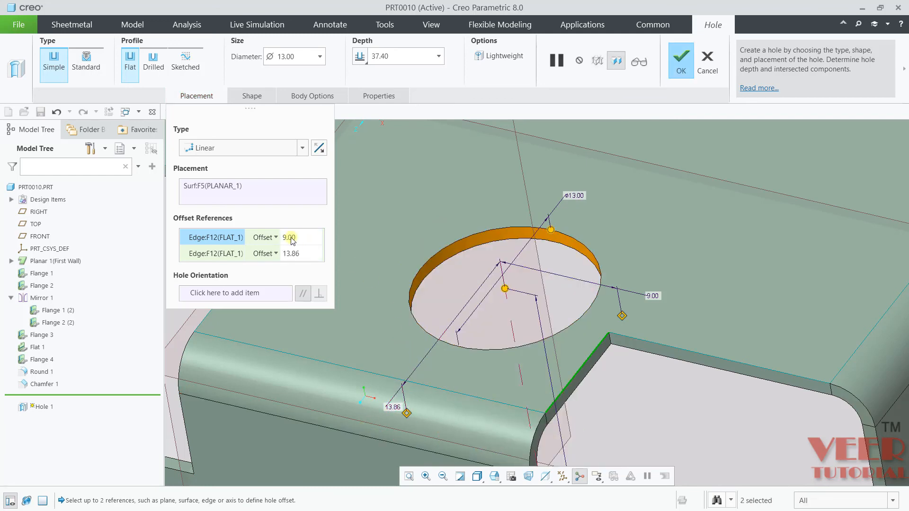
pyautogui.click(299, 253)
pyautogui.write('22')
pyautogui.press('Return')
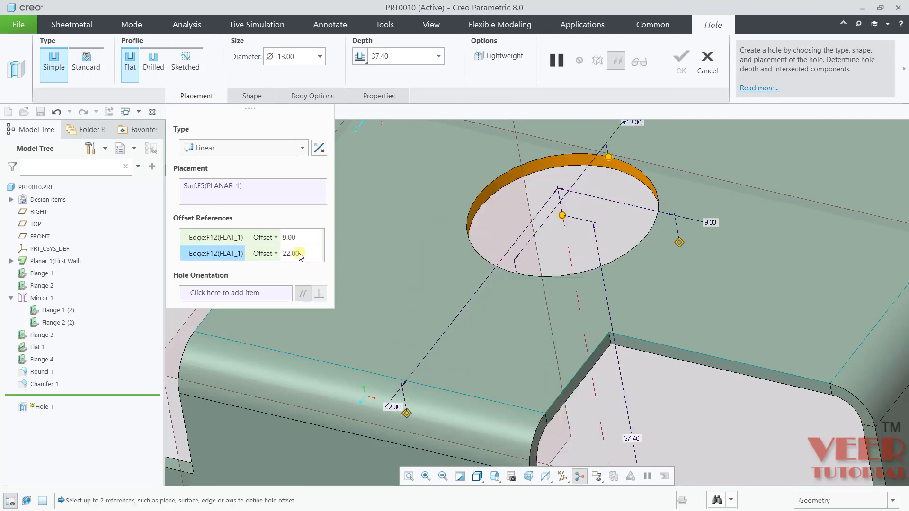
pyautogui.scroll(5, 357, 288)
pyautogui.click(680, 61)
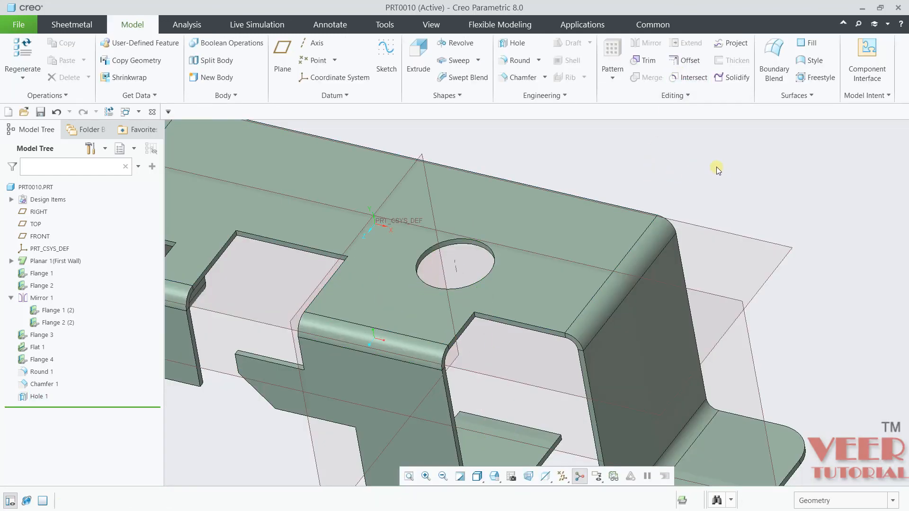
pyautogui.moveTo(717, 170)
pyautogui.mouseDown(button='middle')
pyautogui.moveTo(737, 199)
pyautogui.moveTo(728, 163)
pyautogui.moveTo(714, 201)
pyautogui.moveTo(716, 159)
pyautogui.mouseUp(button='middle')
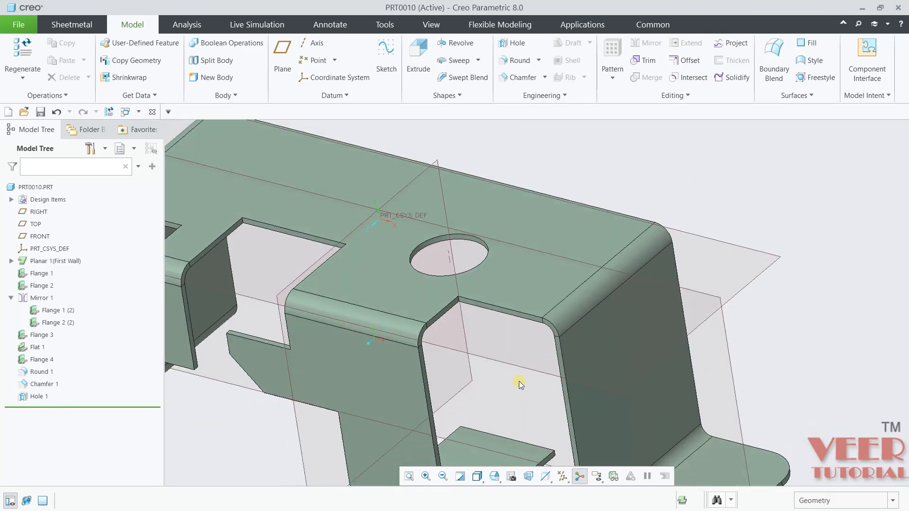
# Step: Check the concentric hole diameters in s-owis53.pdf, then return to Creo and place a second simple hole on the notched wall's lower flange
pyautogui.hotkey('alt', 'Tab')
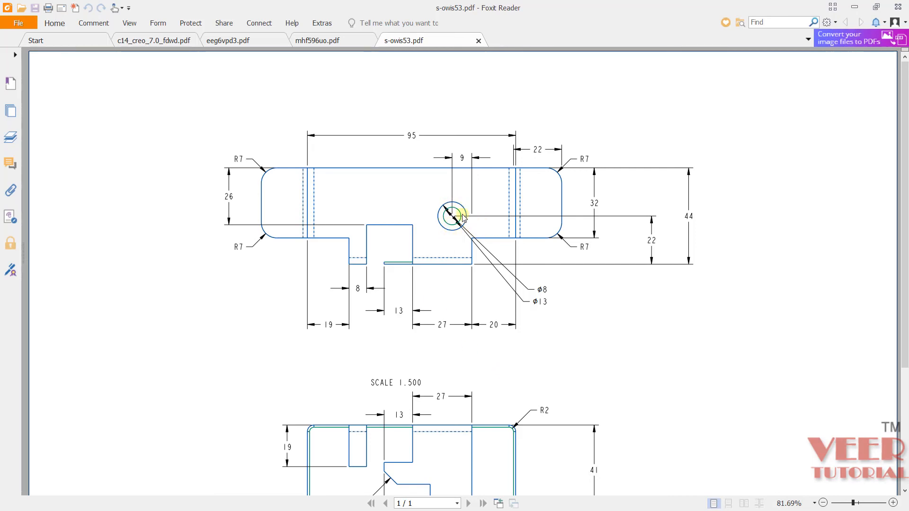
pyautogui.hotkey('alt', 'Tab')
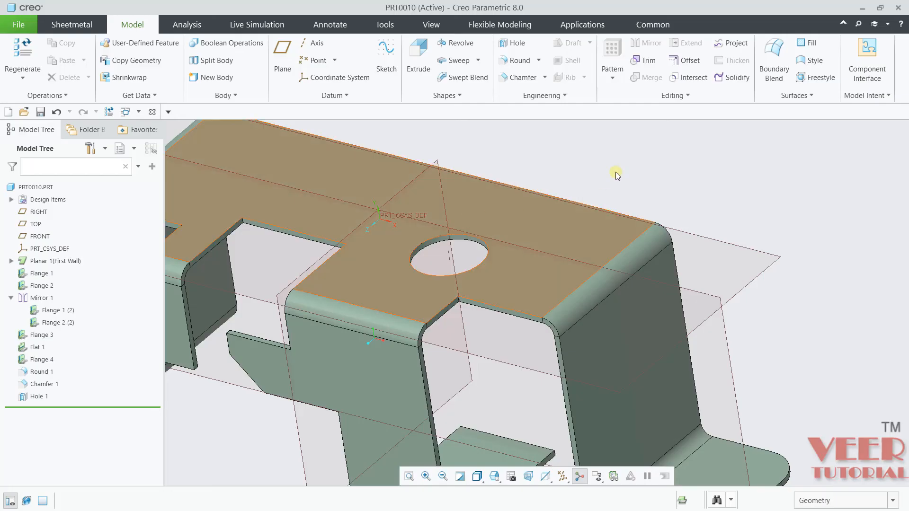
pyautogui.click(512, 43)
pyautogui.scroll(2, 460, 175)
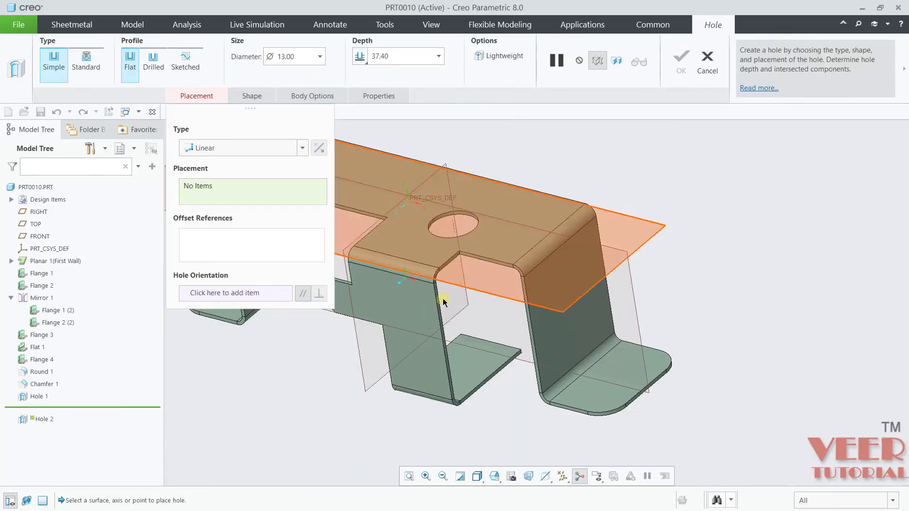
pyautogui.scroll(-4, 455, 361)
pyautogui.click(496, 396)
pyautogui.scroll(3, 496, 397)
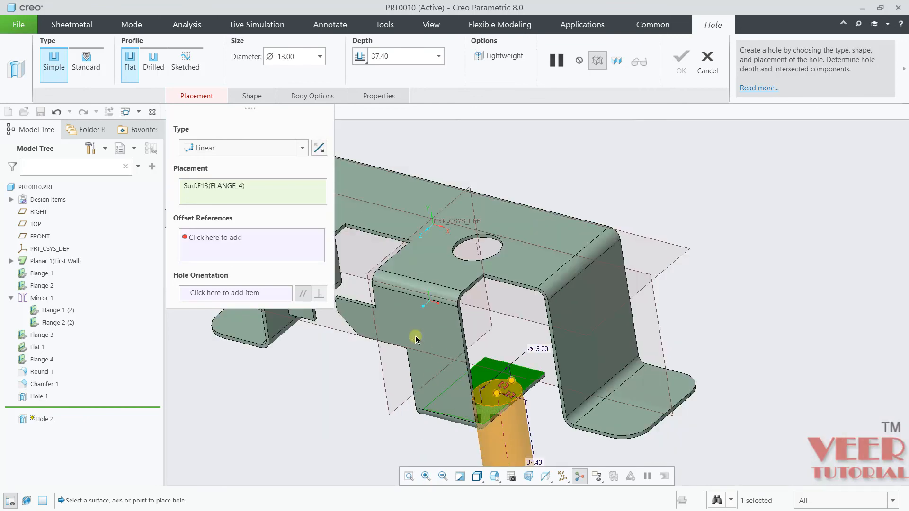
# Step: Use the top-face hole's axis as the second hole's offset reference and set its diameter to 8 mm
pyautogui.click(220, 238)
pyautogui.scroll(-4, 442, 237)
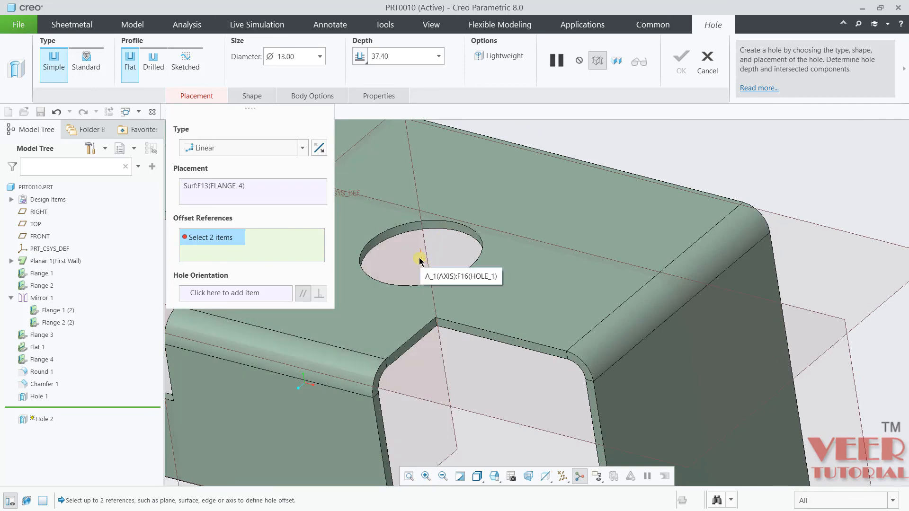
pyautogui.click(419, 259)
pyautogui.scroll(5, 460, 243)
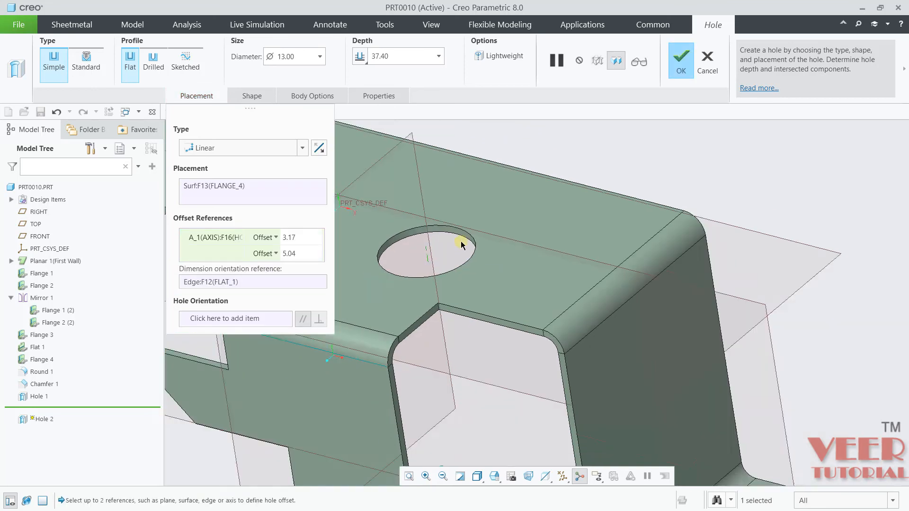
pyautogui.scroll(-2, 451, 333)
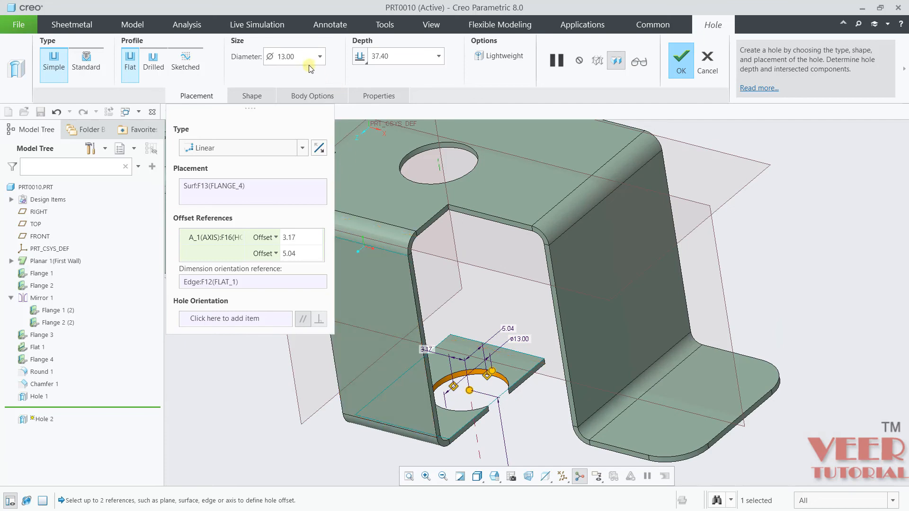
pyautogui.write('8')
pyautogui.press('Return')
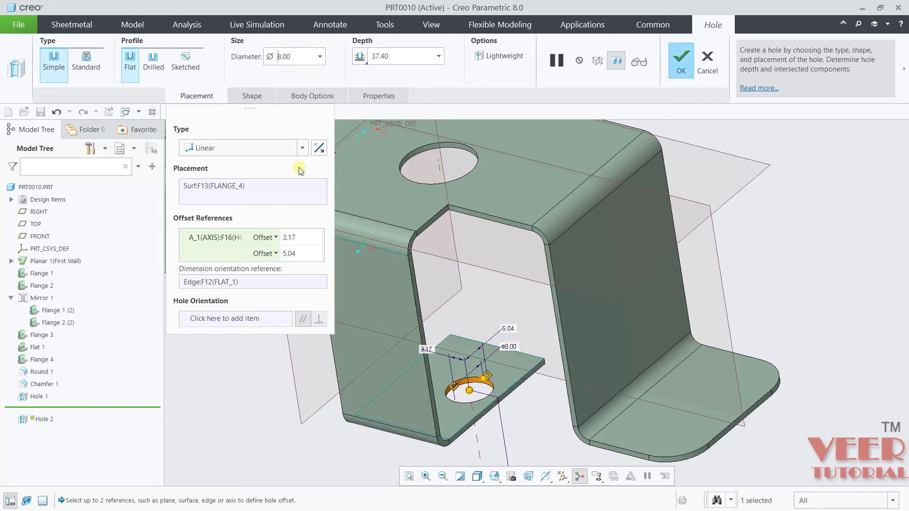
# Step: Set both of the second hole's offsets from the axis to 0 and complete the hole
pyautogui.click(298, 244)
pyautogui.click(297, 240)
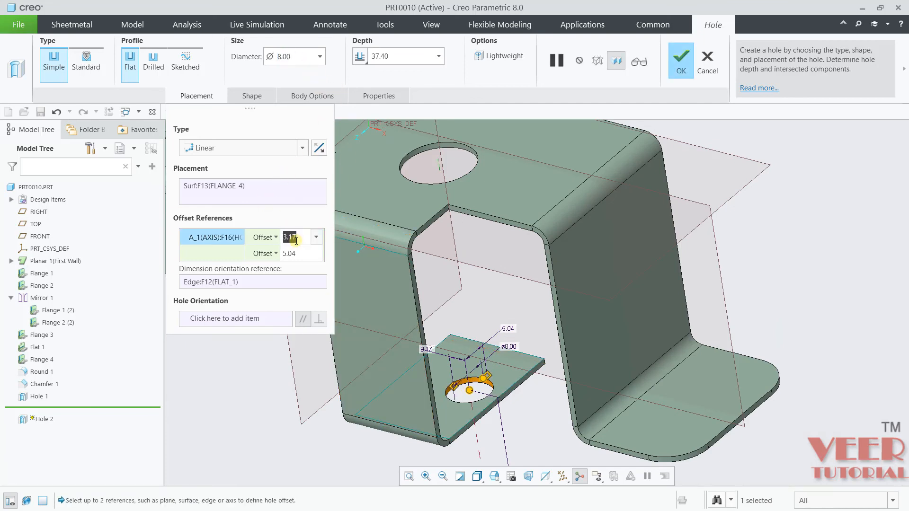
pyautogui.write('0')
pyautogui.press('Return')
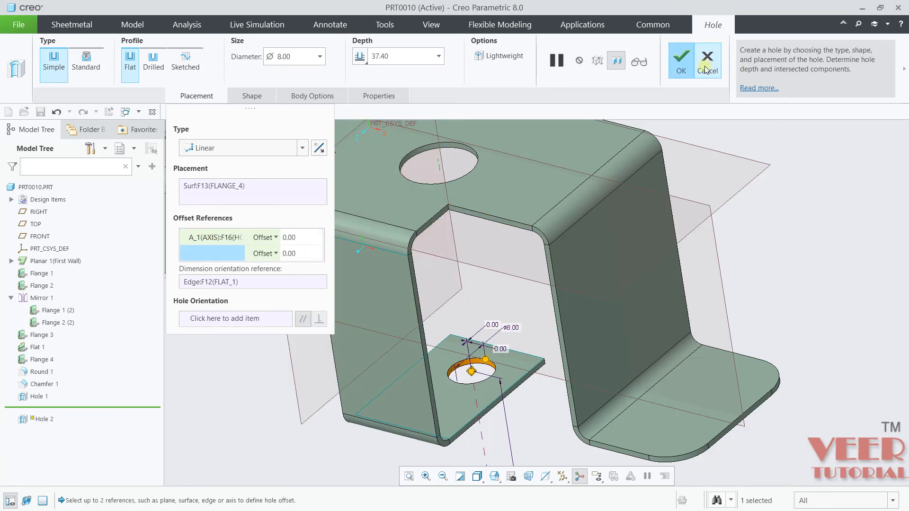
pyautogui.click(682, 60)
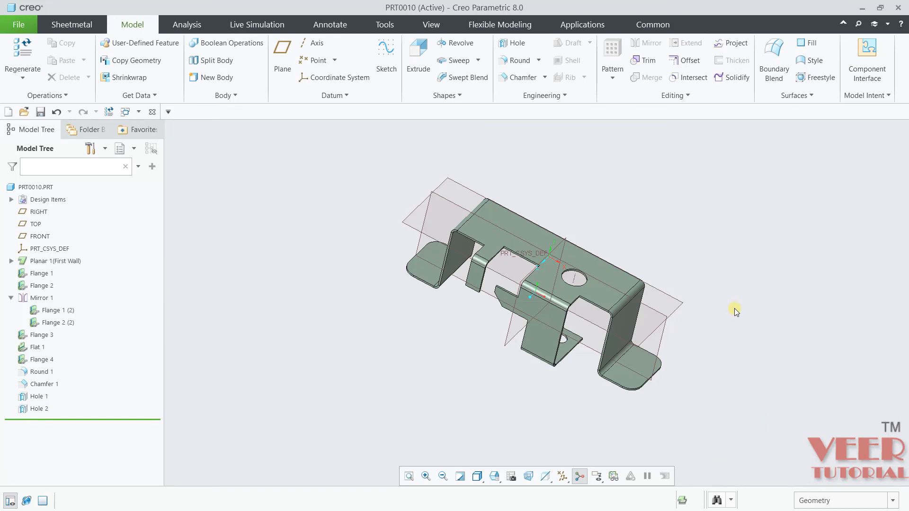